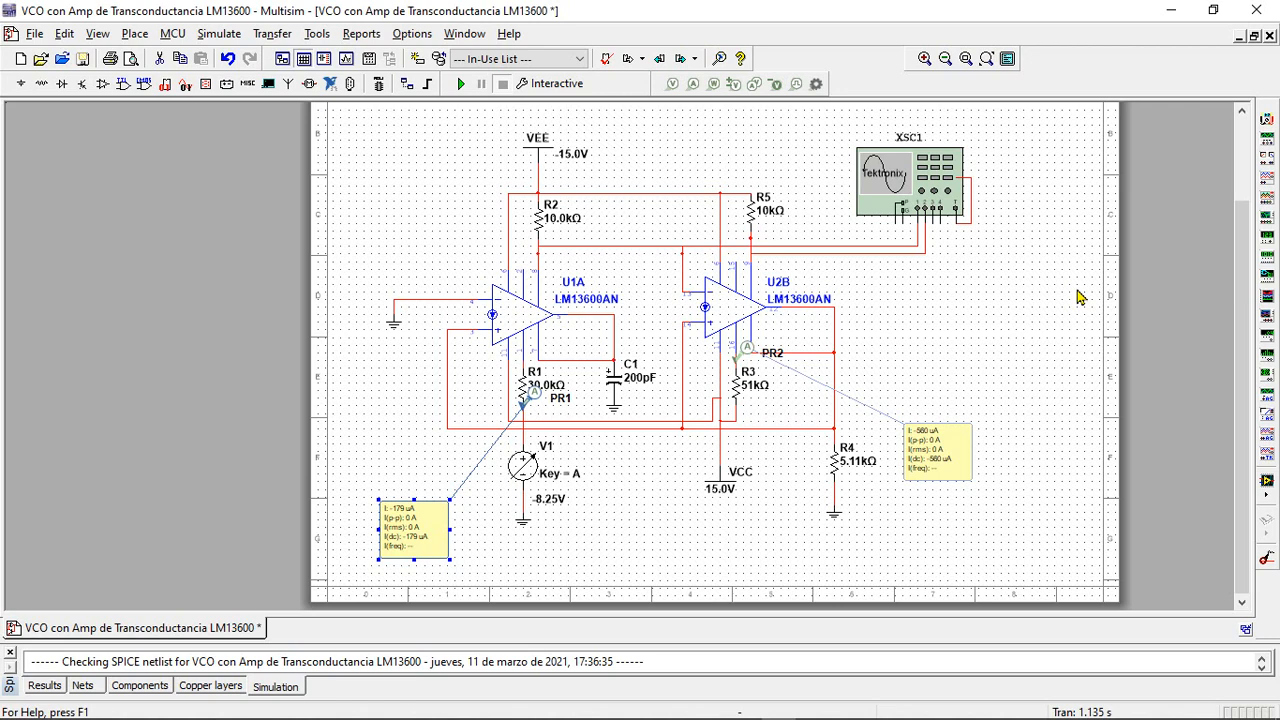
# Run the interactive simulation and open the Tektronix oscilloscope XSC1, moving its window clear of the input side of the circuit.
pyautogui.moveTo(562, 478)
pyautogui.moveTo(540, 486)
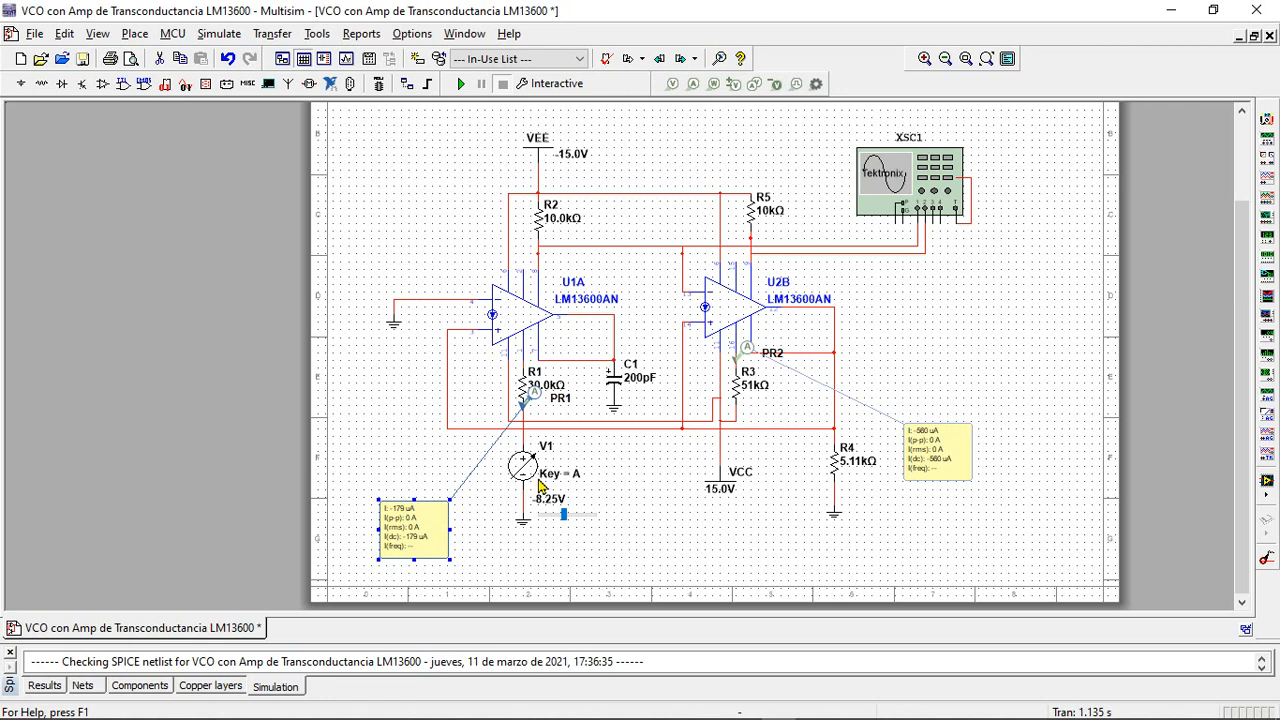
pyautogui.click(461, 87)
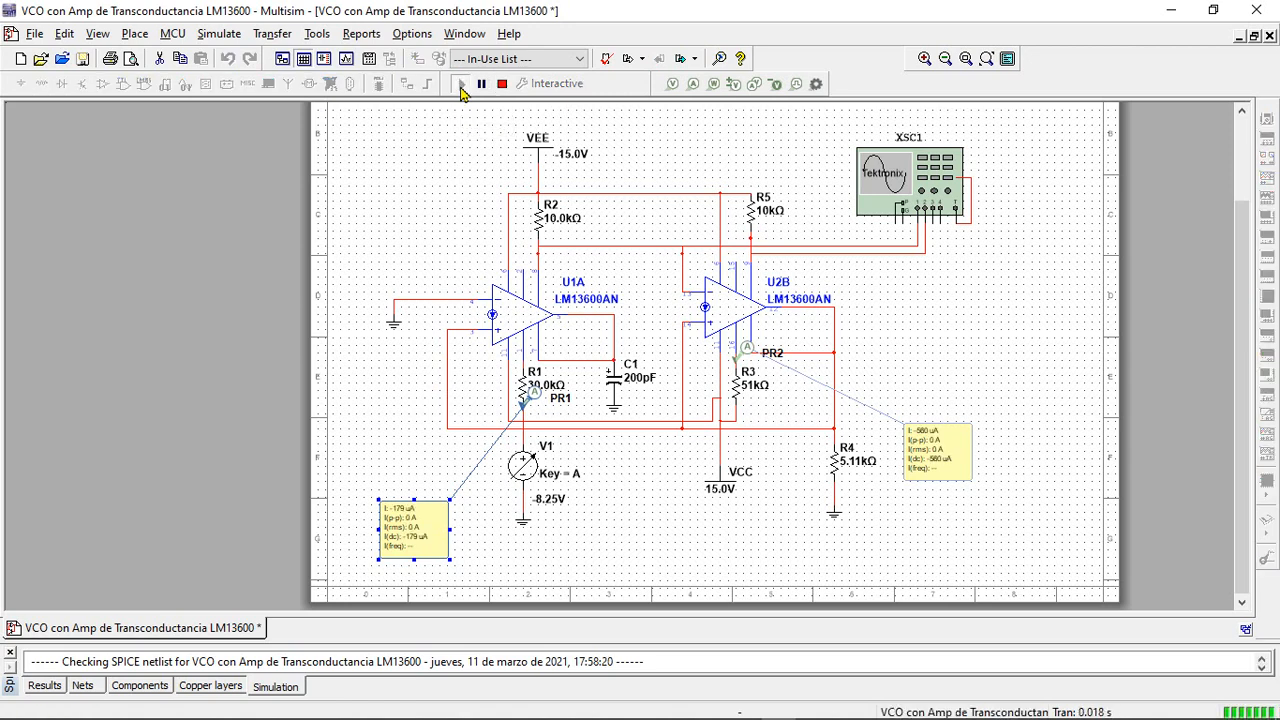
pyautogui.doubleClick(884, 180)
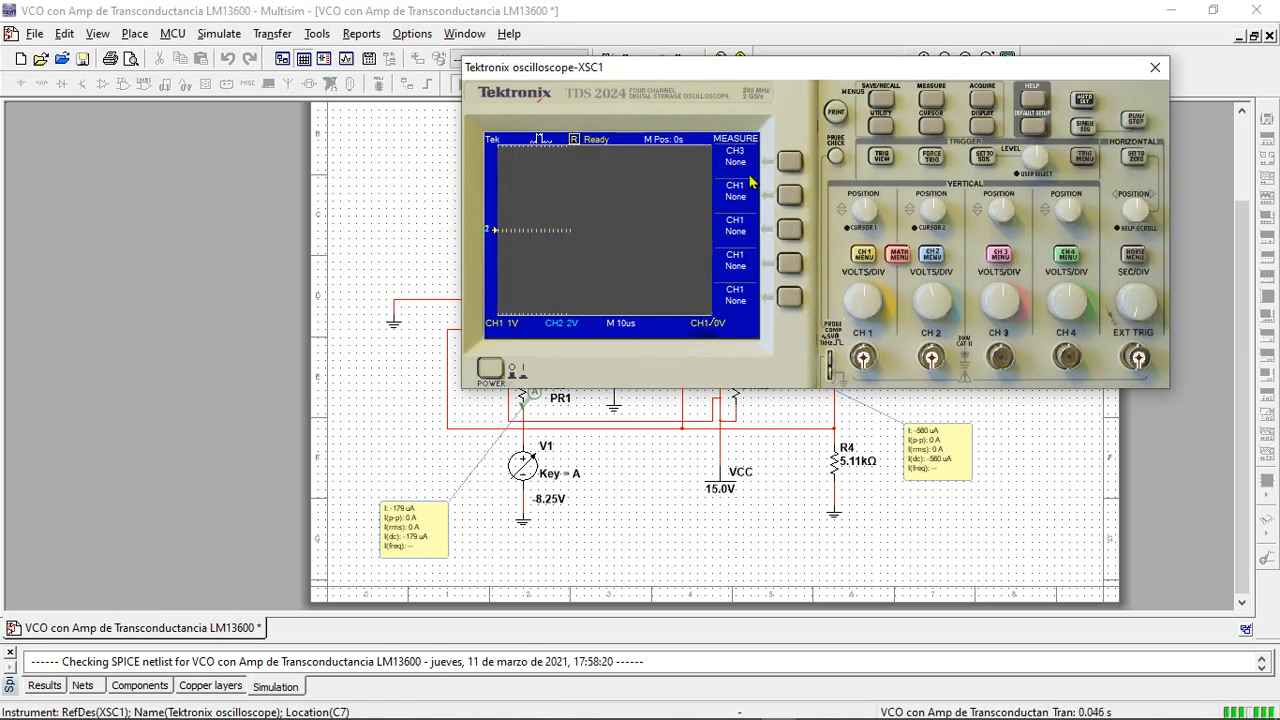
pyautogui.moveTo(678, 77); pyautogui.dragTo(754, 78)
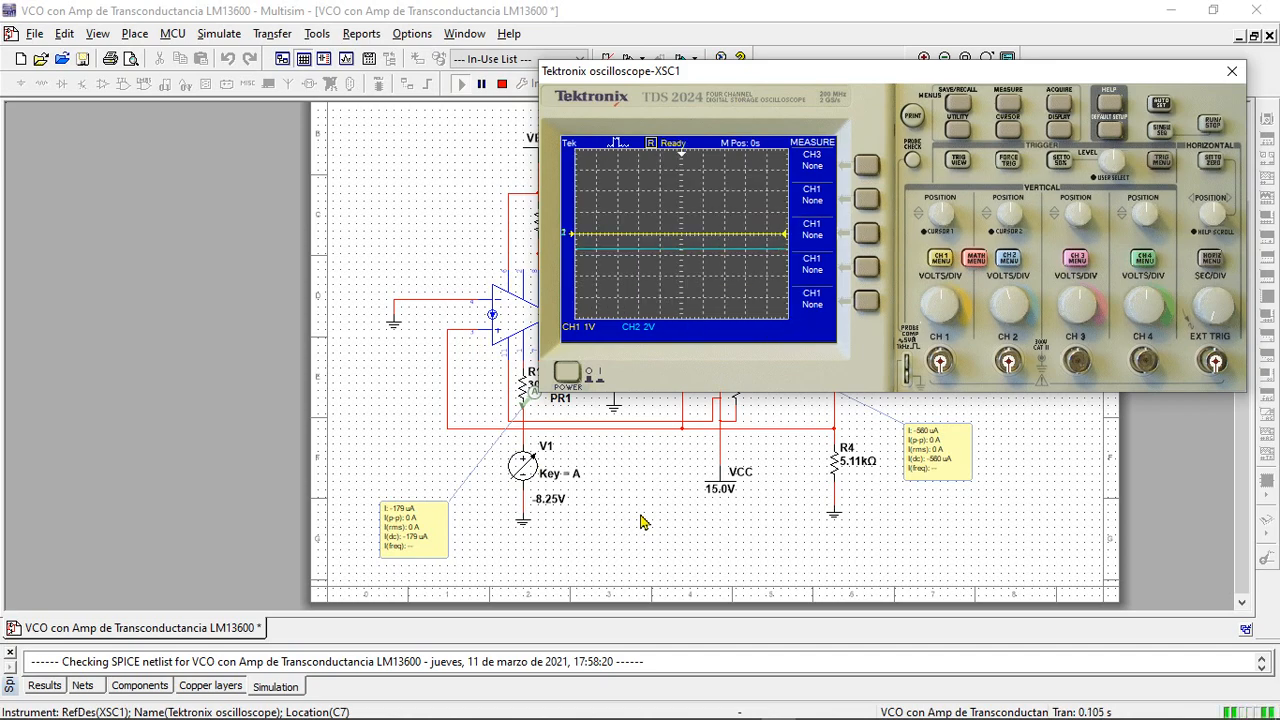
# Set the variable control source V1 to -15 V while the simulation runs.
pyautogui.click(642, 521)
pyautogui.scroll(2, 642, 521)
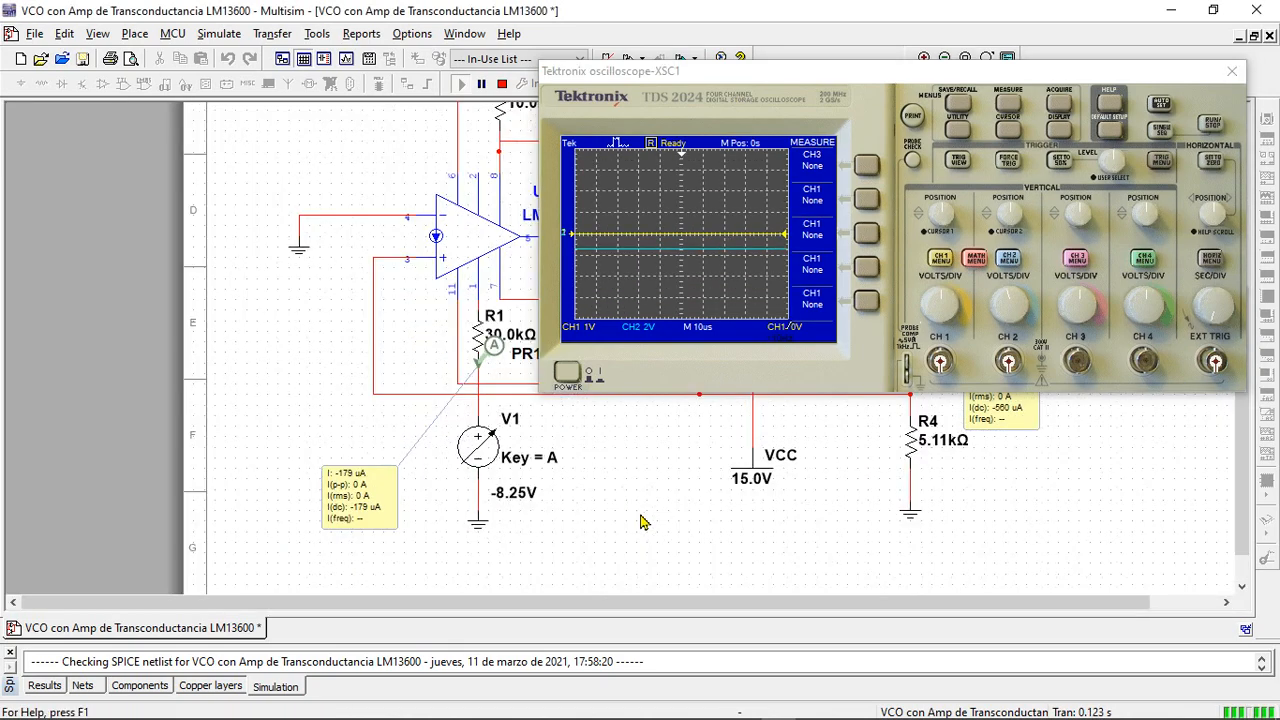
pyautogui.scroll(1, 642, 521)
pyautogui.scroll(1, 642, 521)
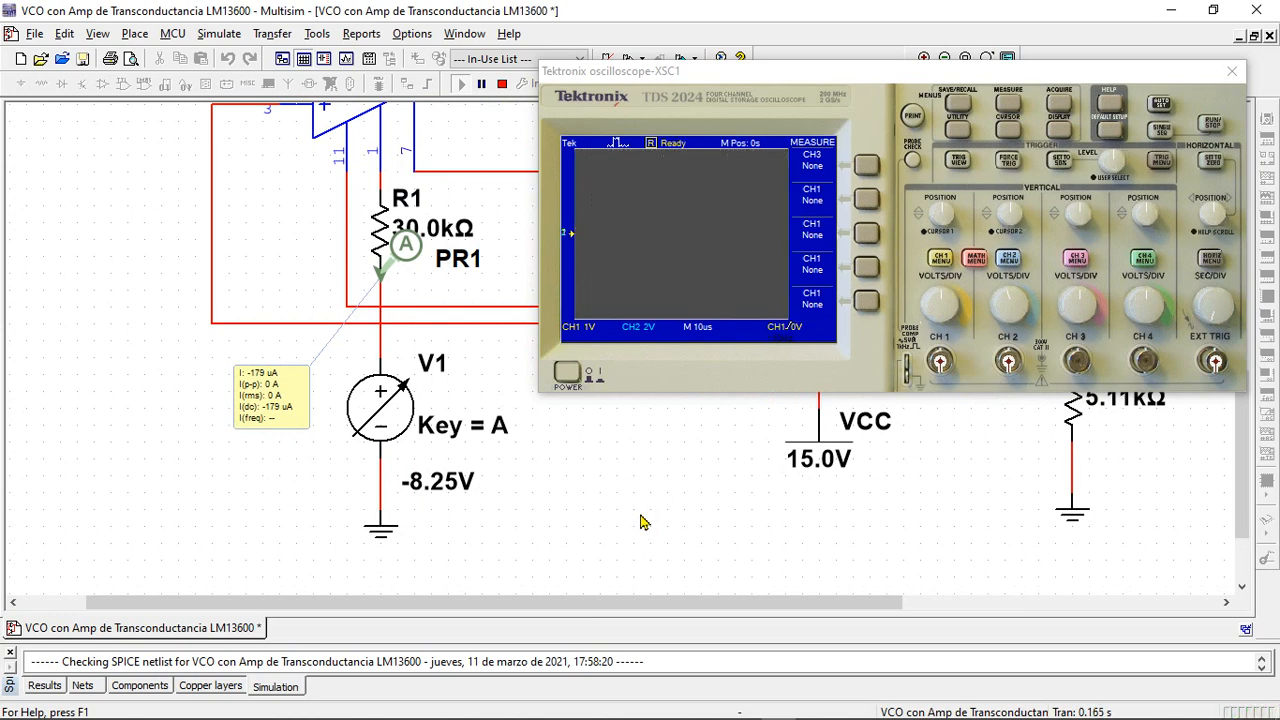
pyautogui.moveTo(488, 500)
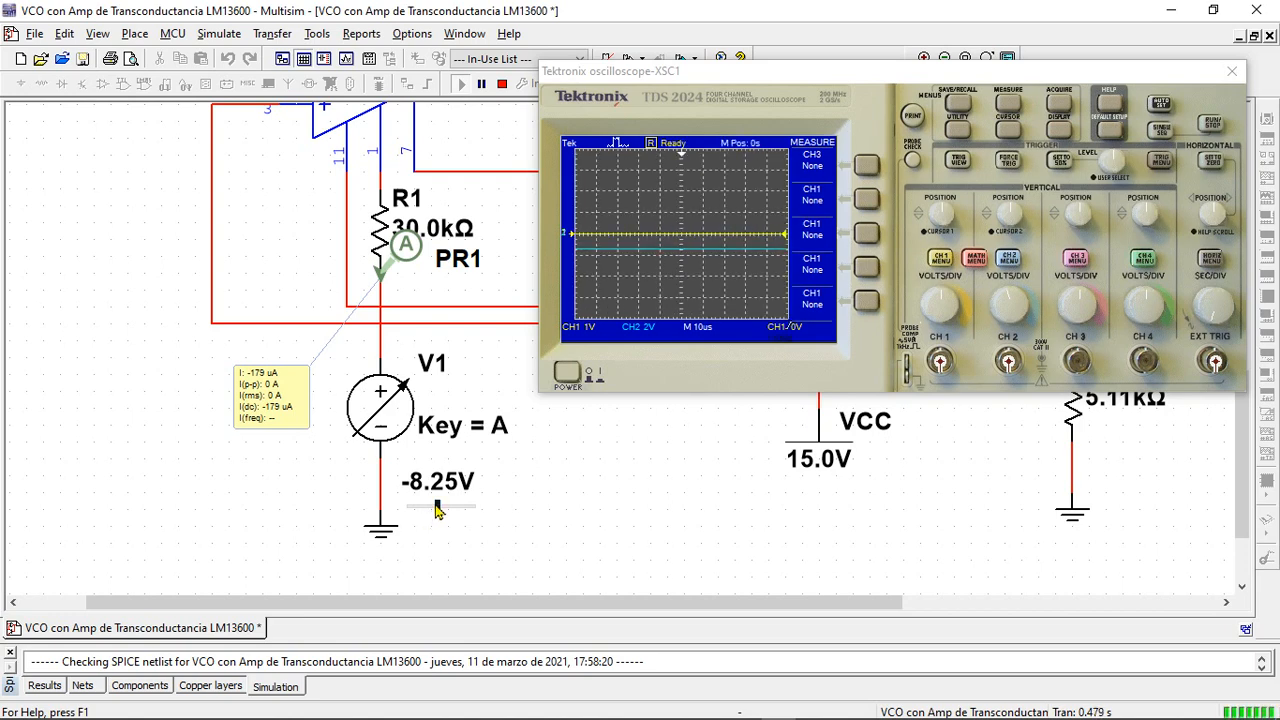
pyautogui.click(440, 510)
pyautogui.moveTo(438, 510); pyautogui.dragTo(402, 508)
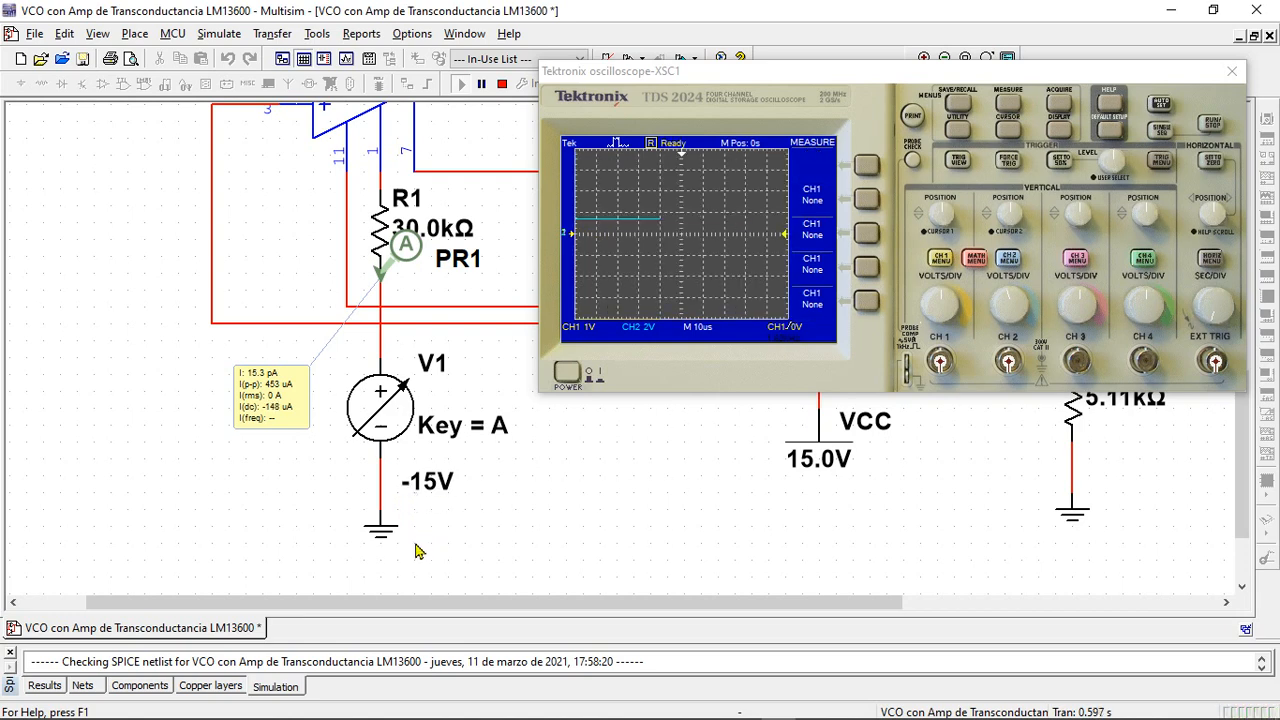
# Move the PR1 current probe readout down beside the V1 source symbol.
pyautogui.moveTo(418, 494)
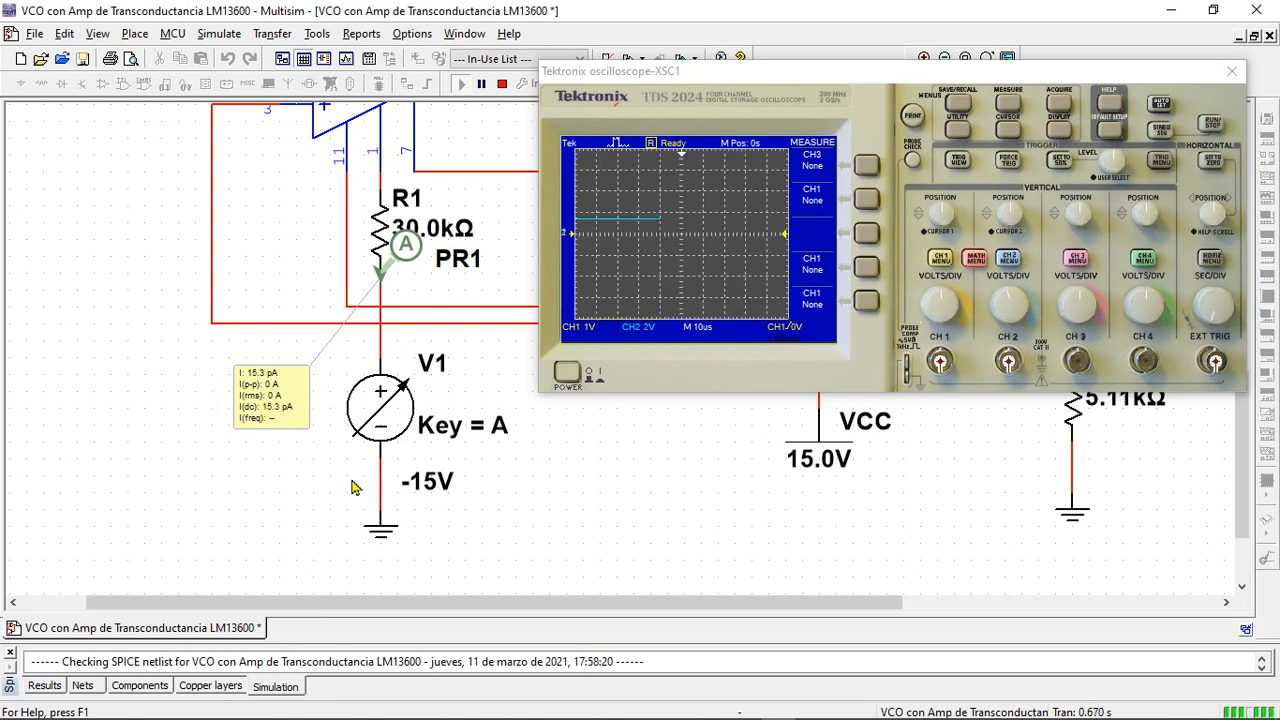
pyautogui.scroll(2, 434, 486)
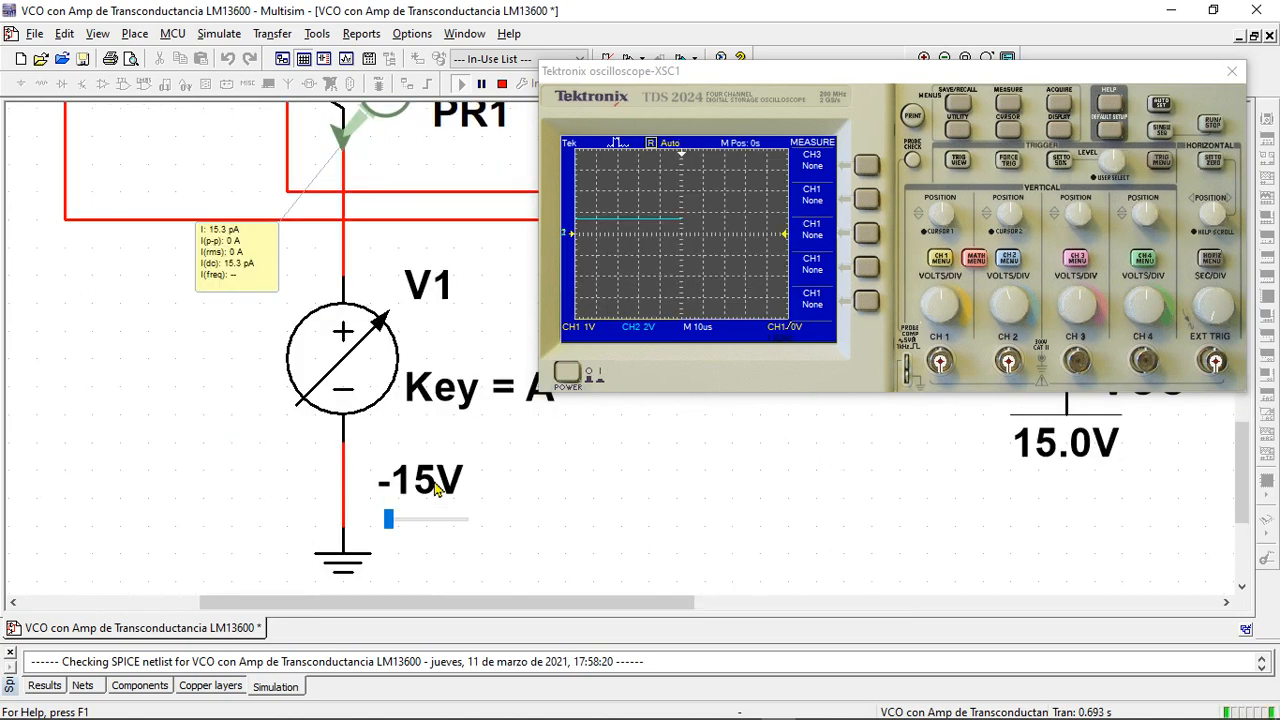
pyautogui.moveTo(250, 266); pyautogui.dragTo(227, 358)
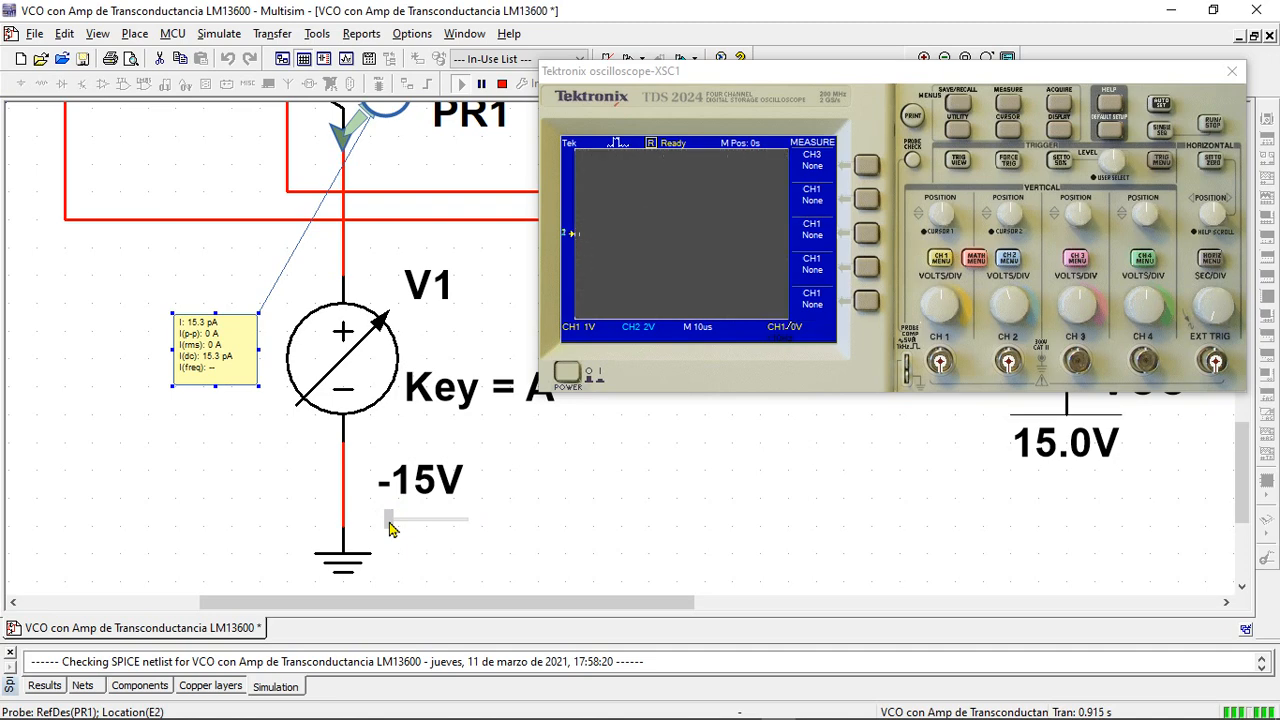
# Raise V1 in steps to -14.25 V and -13.5 V, and set the oscilloscope time base to 50 µs per division.
pyautogui.moveTo(390, 525); pyautogui.dragTo(394, 527)
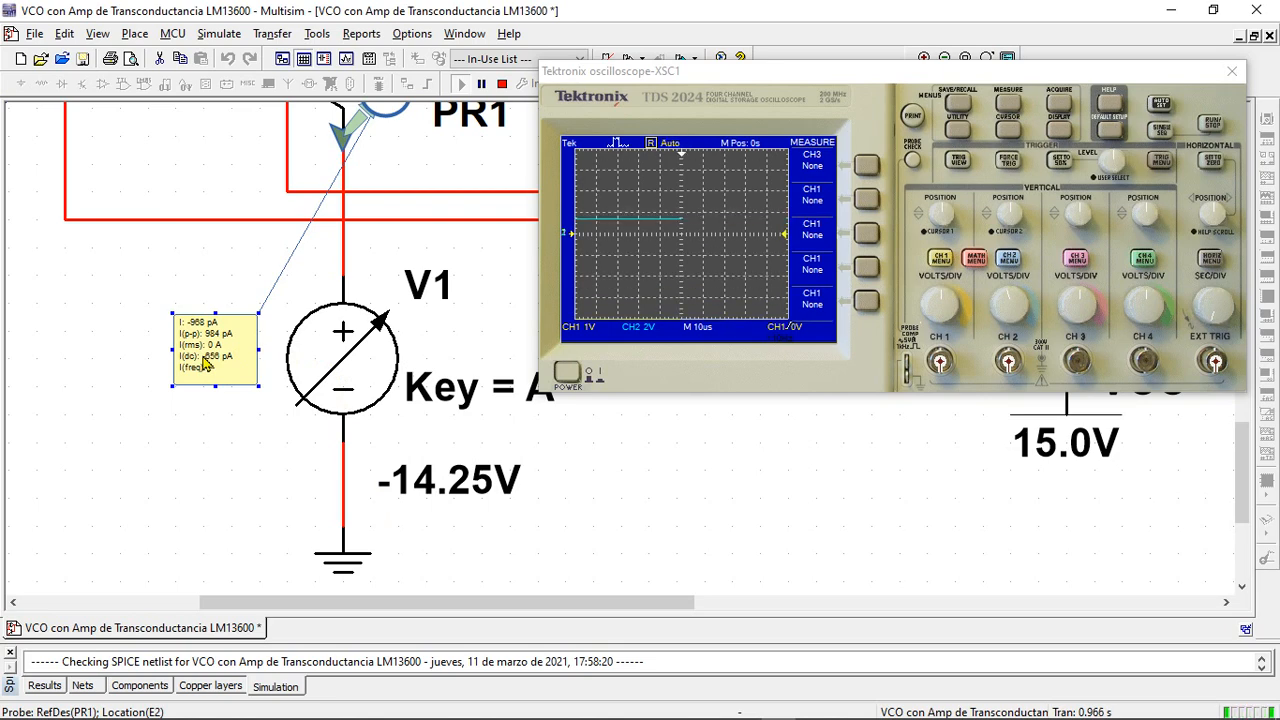
pyautogui.moveTo(323, 437)
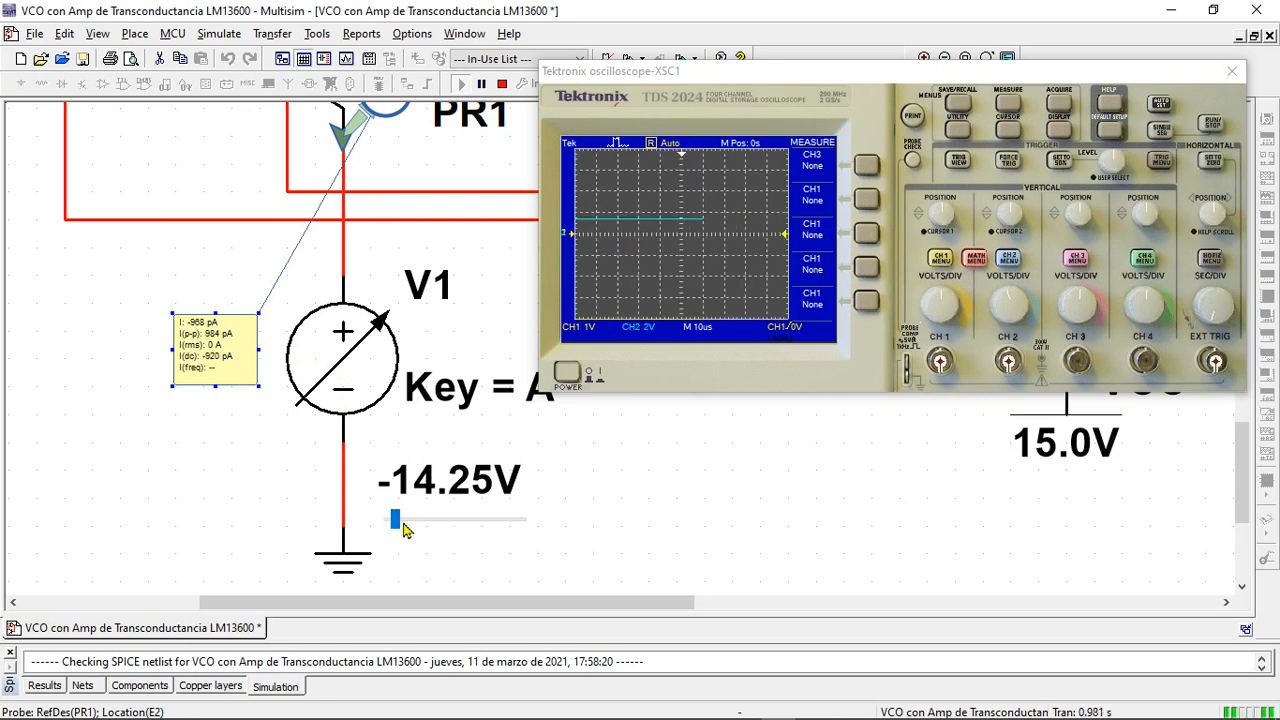
pyautogui.moveTo(395, 527); pyautogui.dragTo(403, 527)
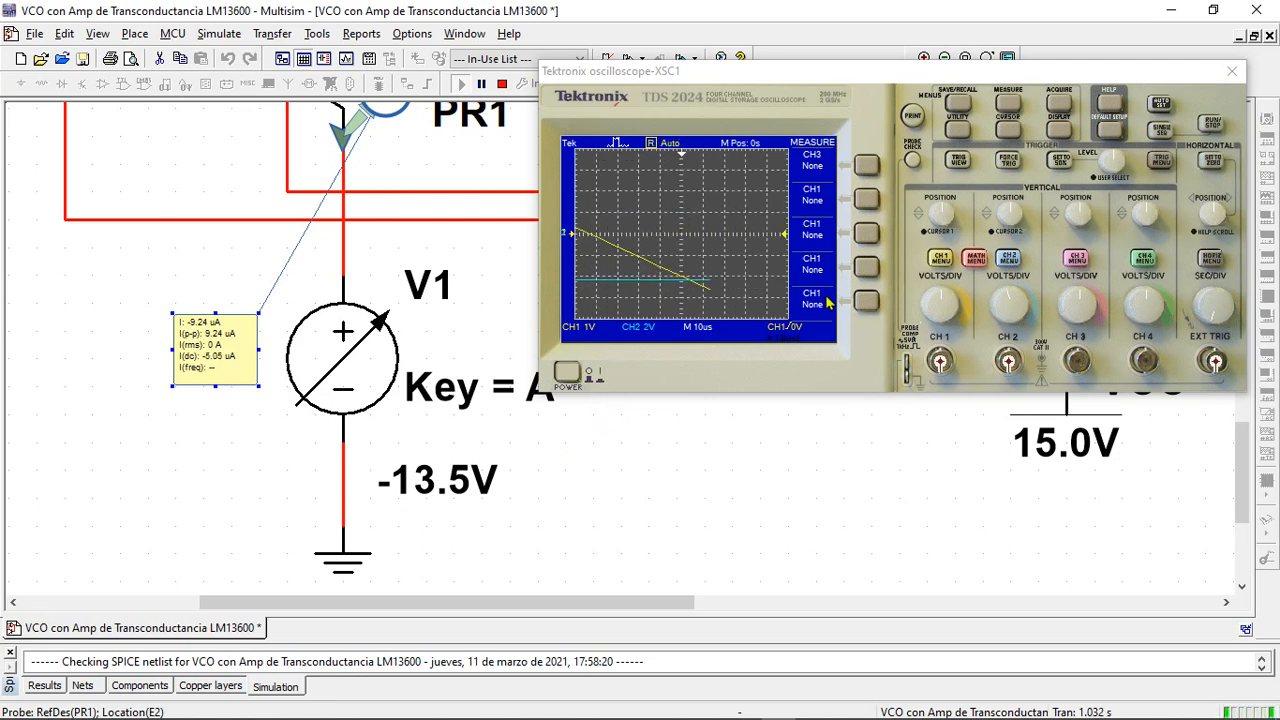
pyautogui.moveTo(1208, 321)
pyautogui.mouseDown()
pyautogui.moveTo(1197, 307)
pyautogui.moveTo(1200, 322)
pyautogui.mouseUp()
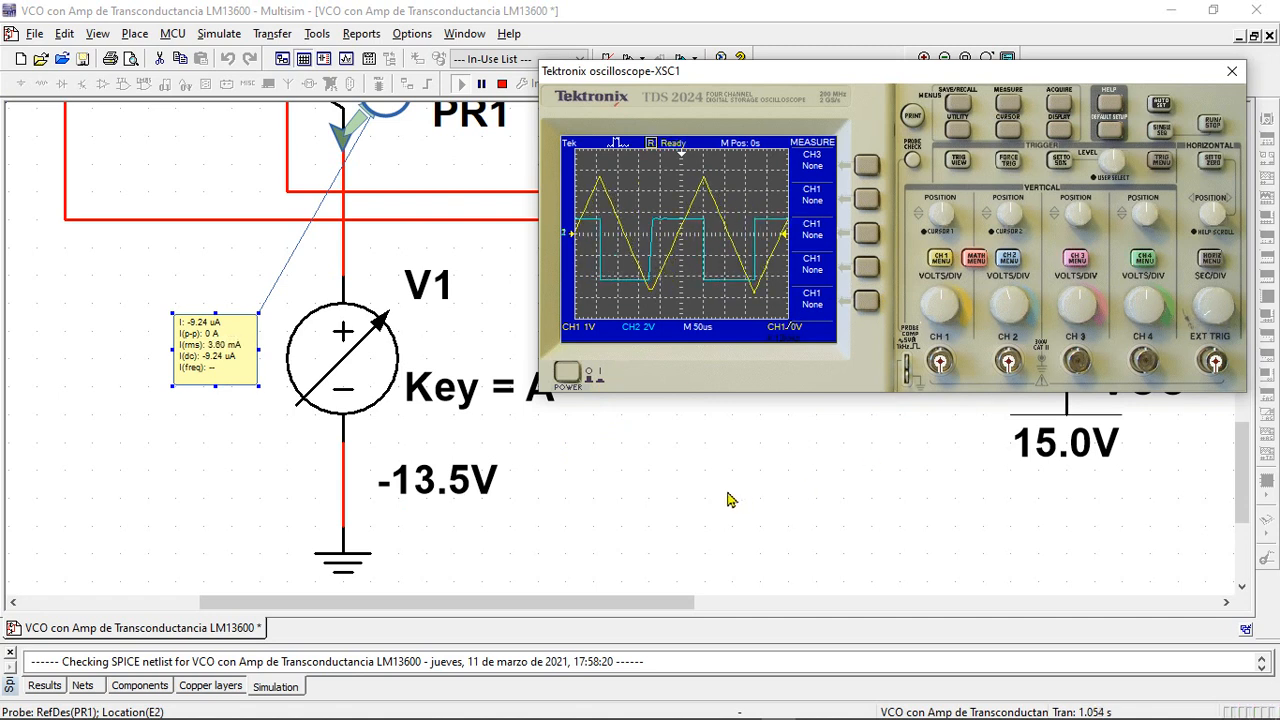
# Switch V1 down to -14.25 V and back up to -13.5 V to compare the oscilloscope traces.
pyautogui.moveTo(417, 502)
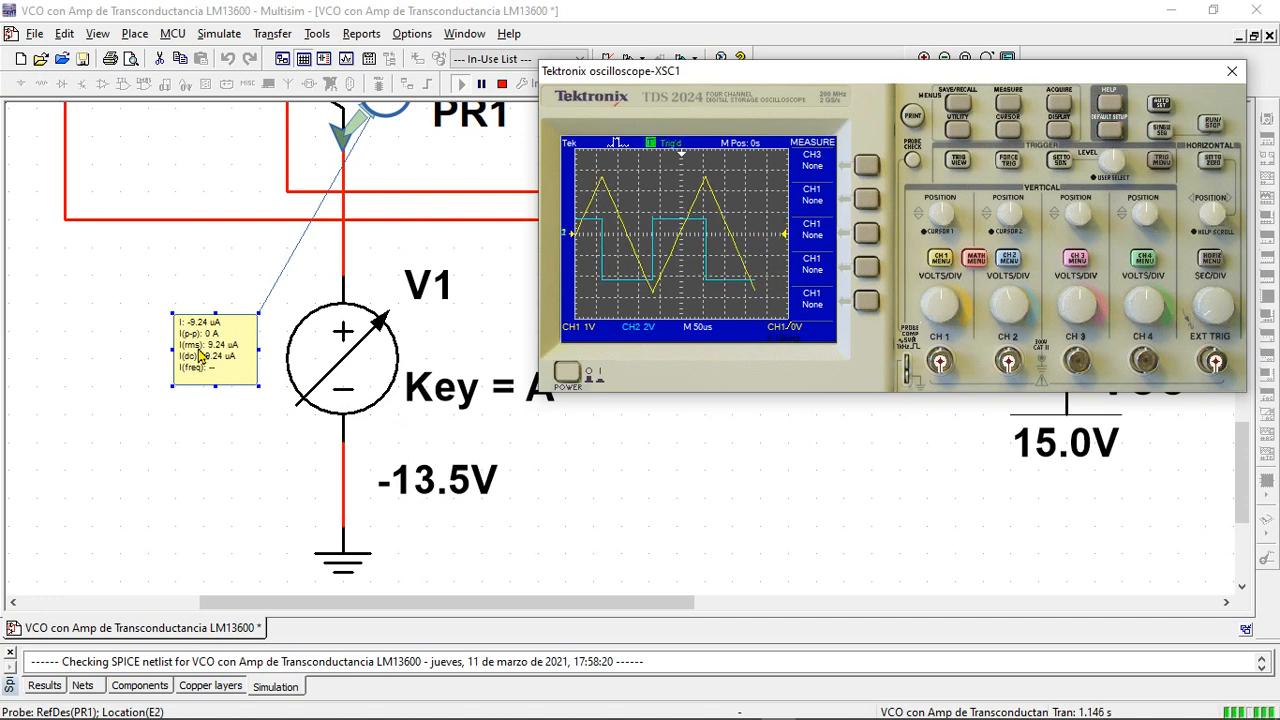
pyautogui.moveTo(408, 526)
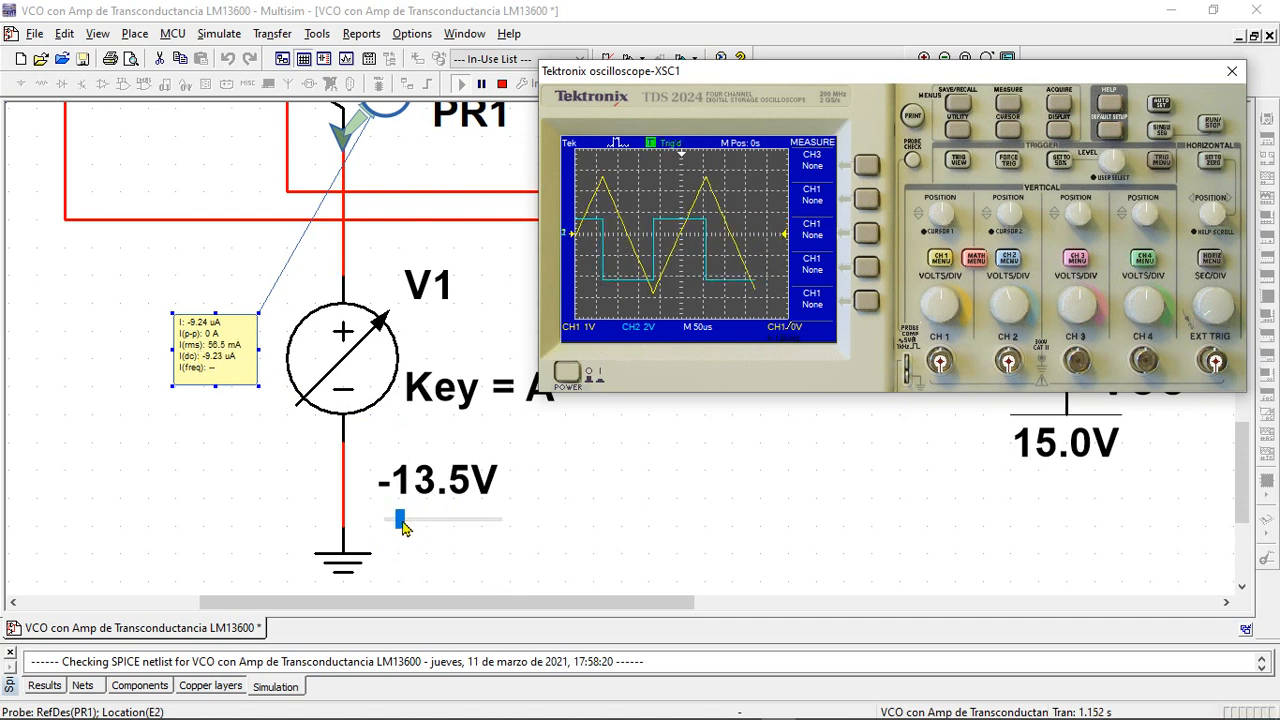
pyautogui.moveTo(401, 527); pyautogui.dragTo(395, 528)
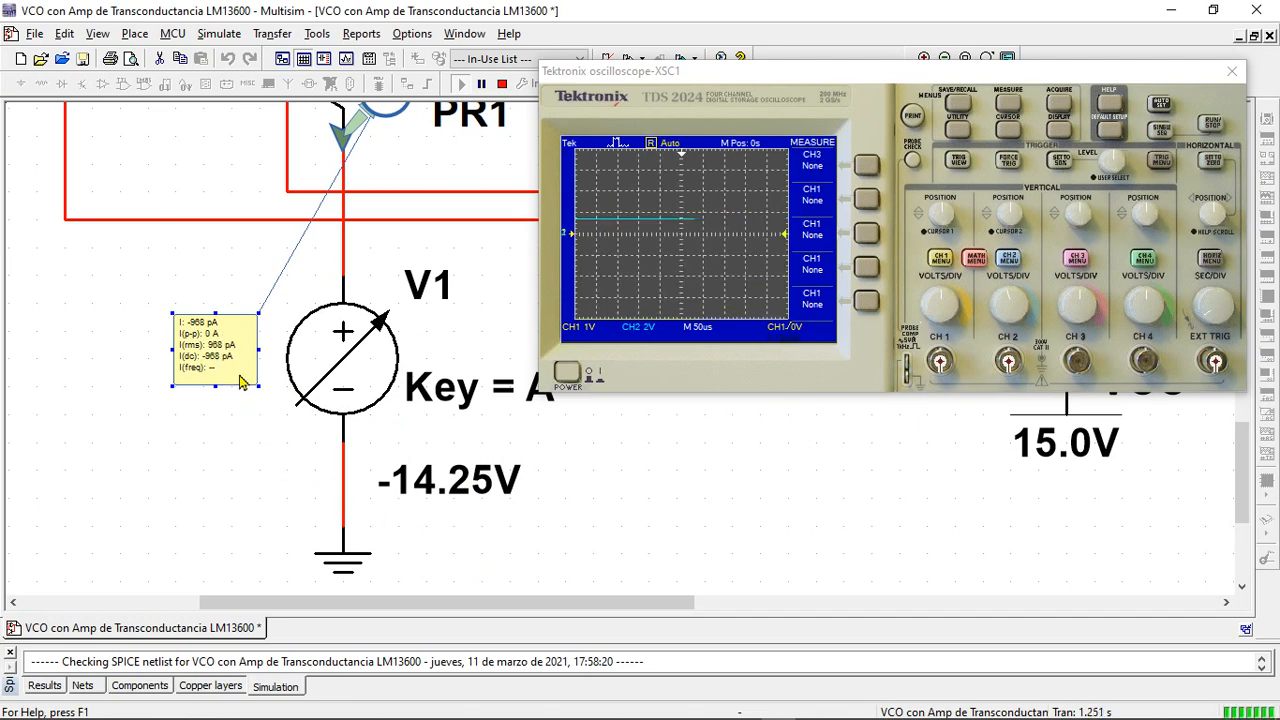
pyautogui.moveTo(402, 472)
pyautogui.moveTo(408, 521); pyautogui.dragTo(397, 529)
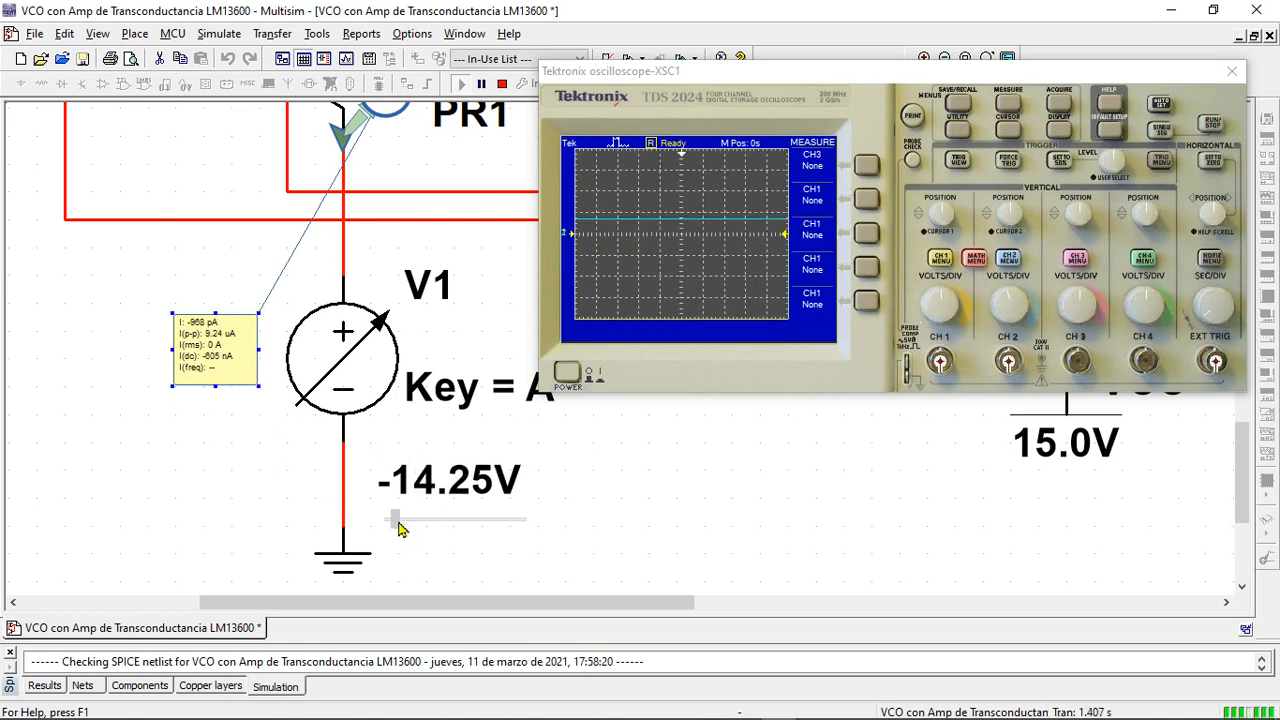
pyautogui.moveTo(397, 517); pyautogui.dragTo(403, 514)
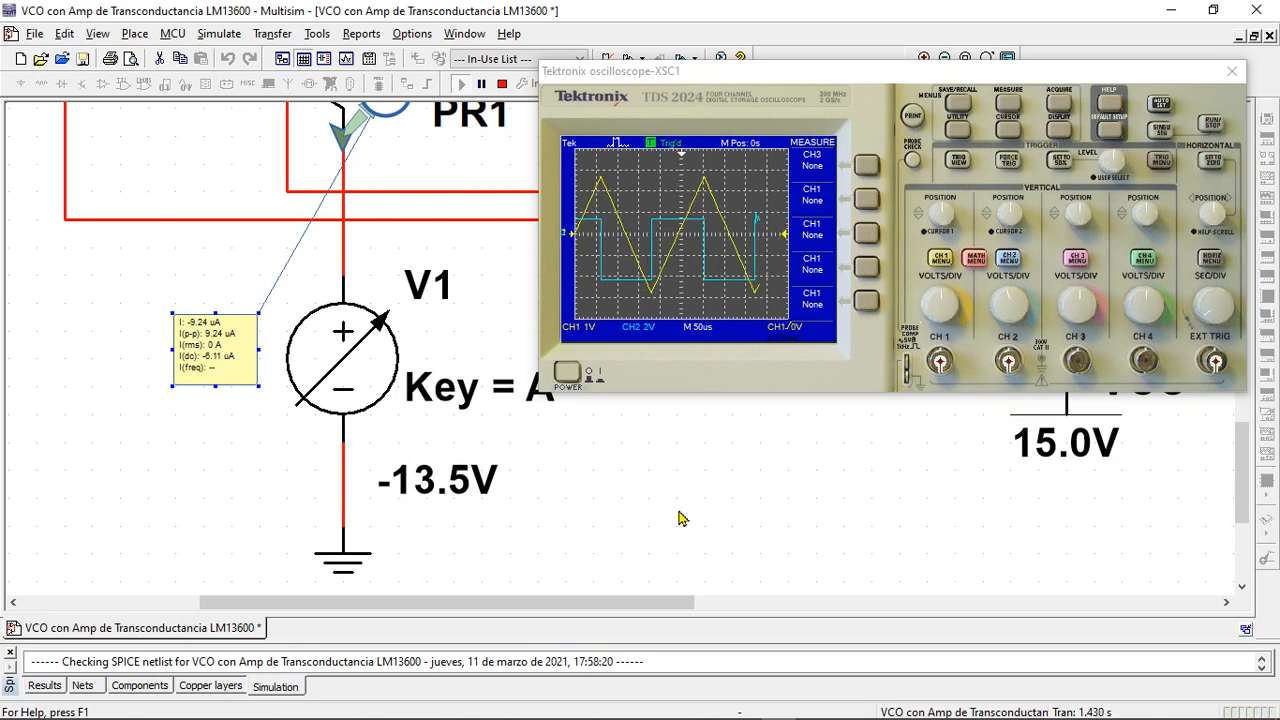
# Raise V1 to -11.25 V and set the oscilloscope time base to 5 µs per division.
pyautogui.moveTo(453, 497)
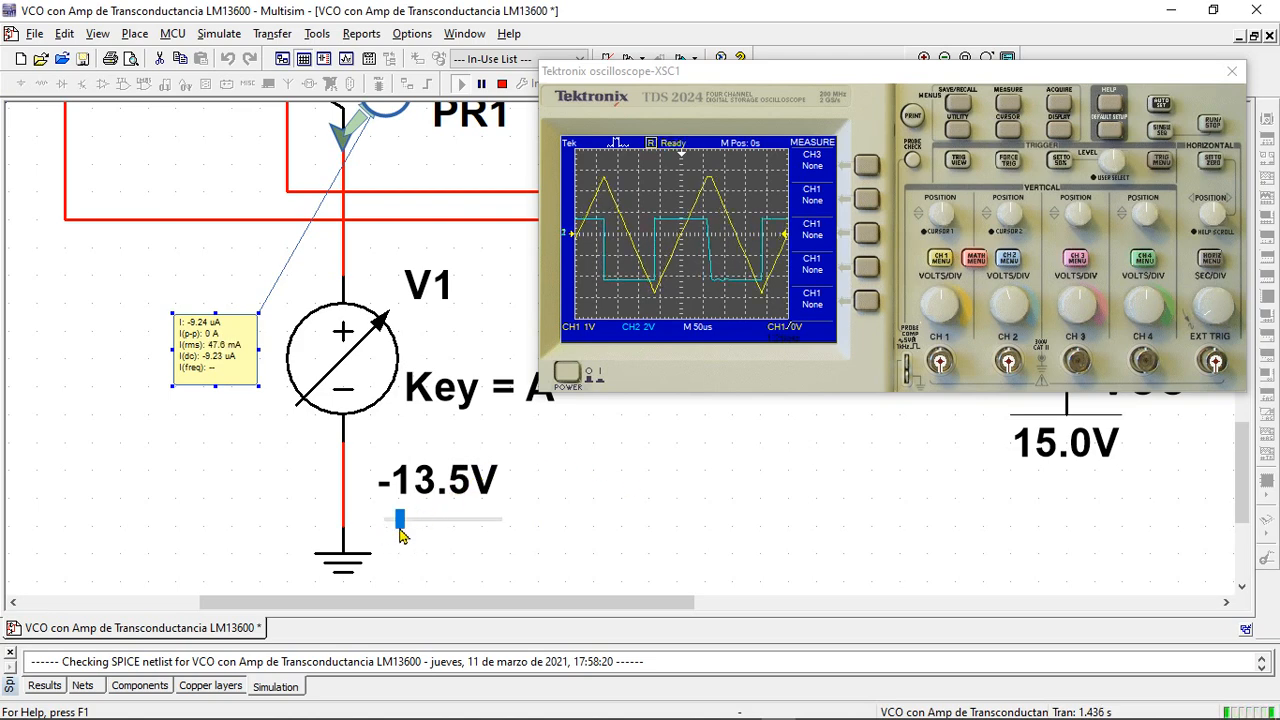
pyautogui.moveTo(400, 520); pyautogui.dragTo(416, 528)
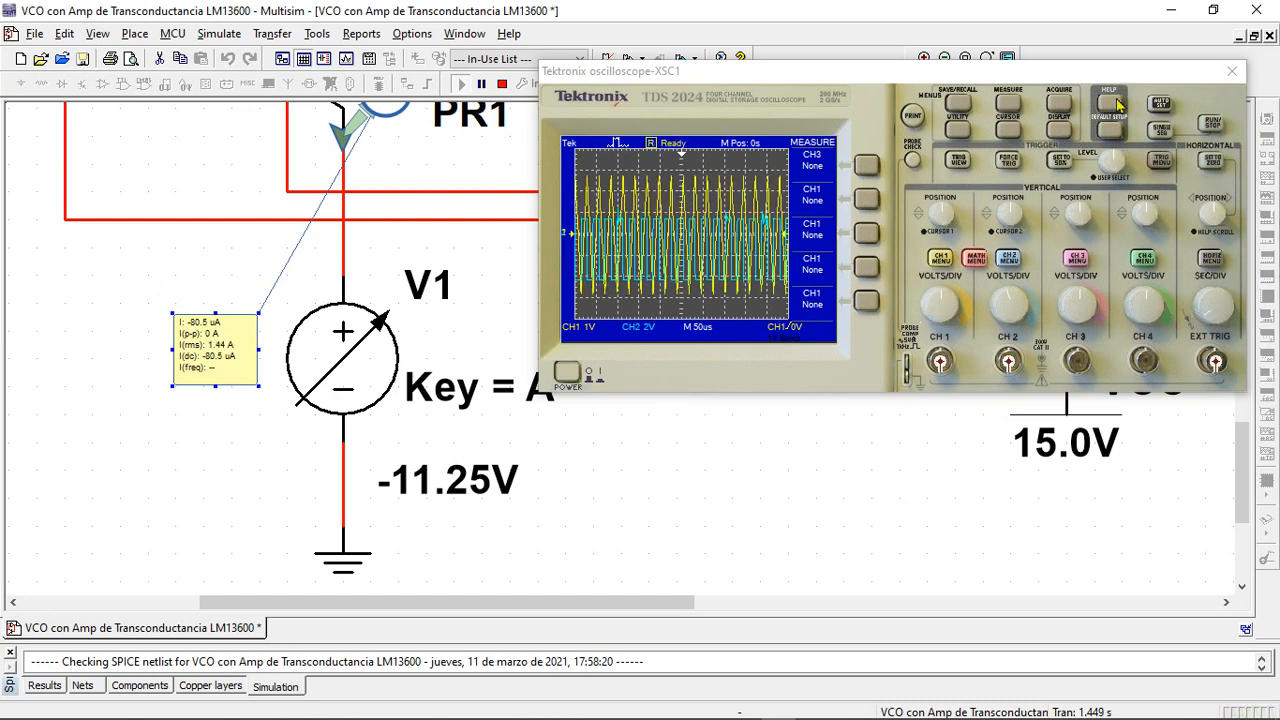
pyautogui.click(1207, 318)
pyautogui.click(1208, 320)
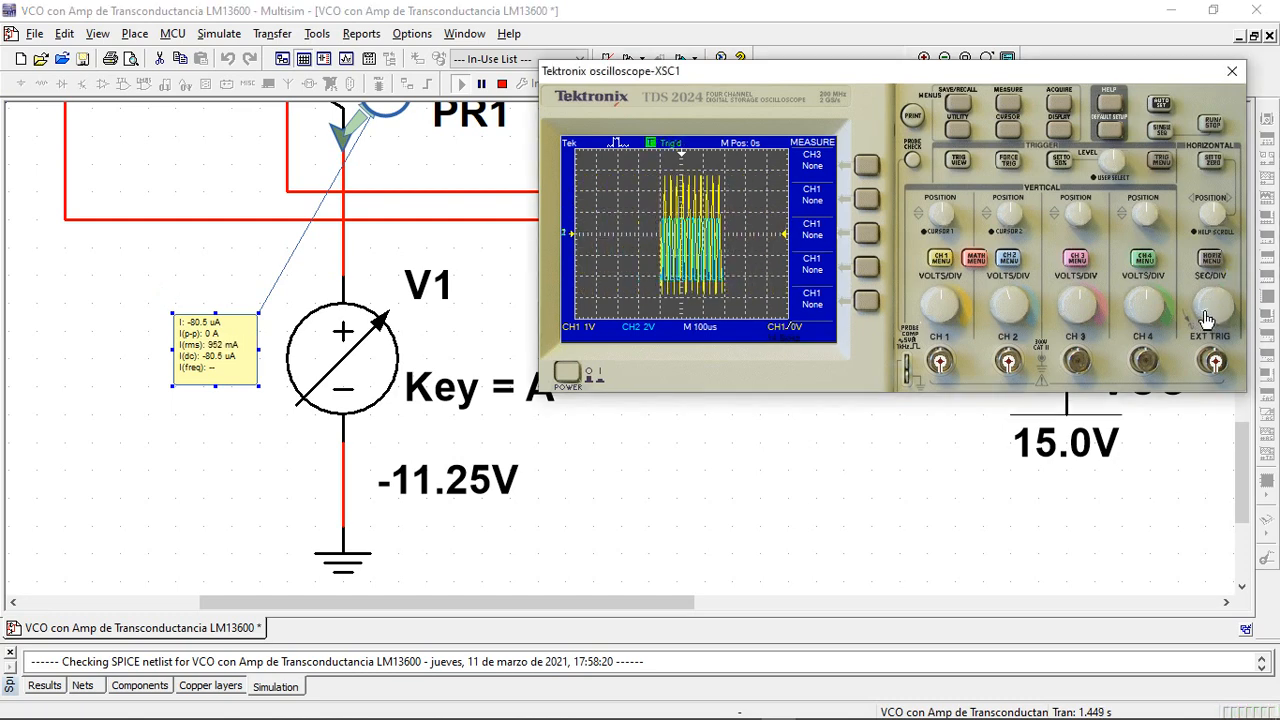
pyautogui.click(1210, 323)
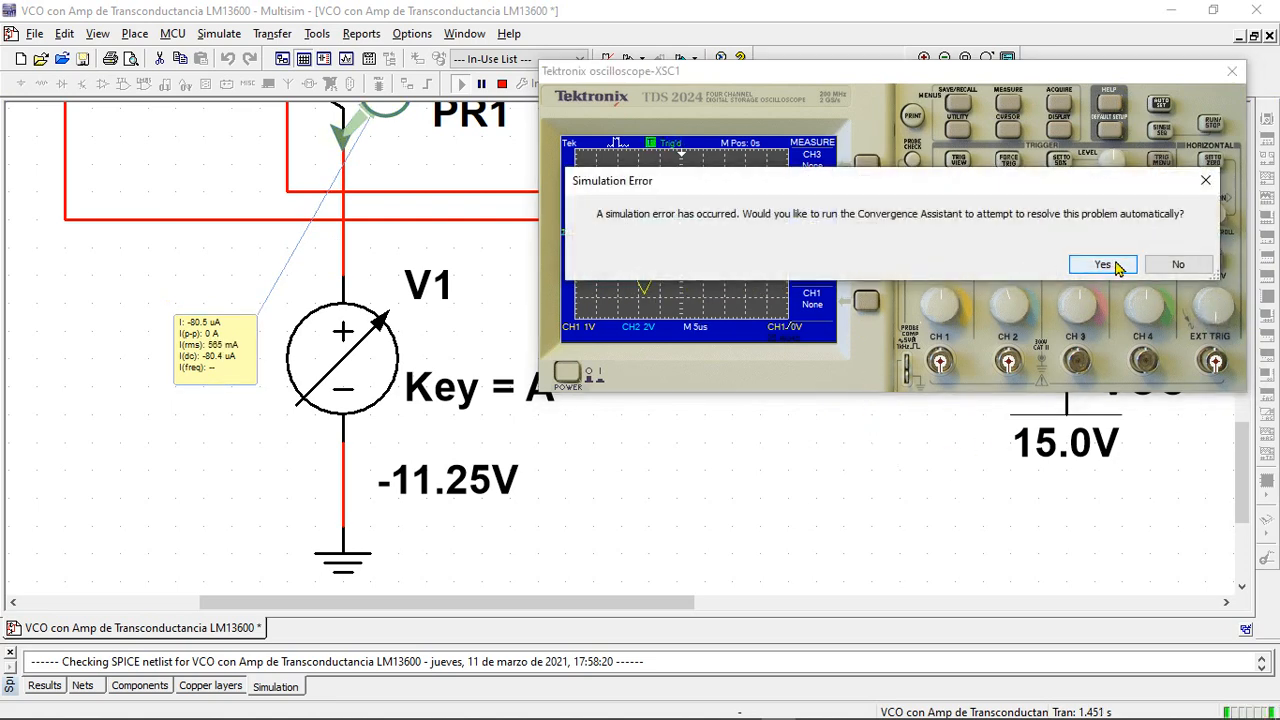
# Decline the Convergence Assistant and restart the interactive simulation.
pyautogui.click(1175, 265)
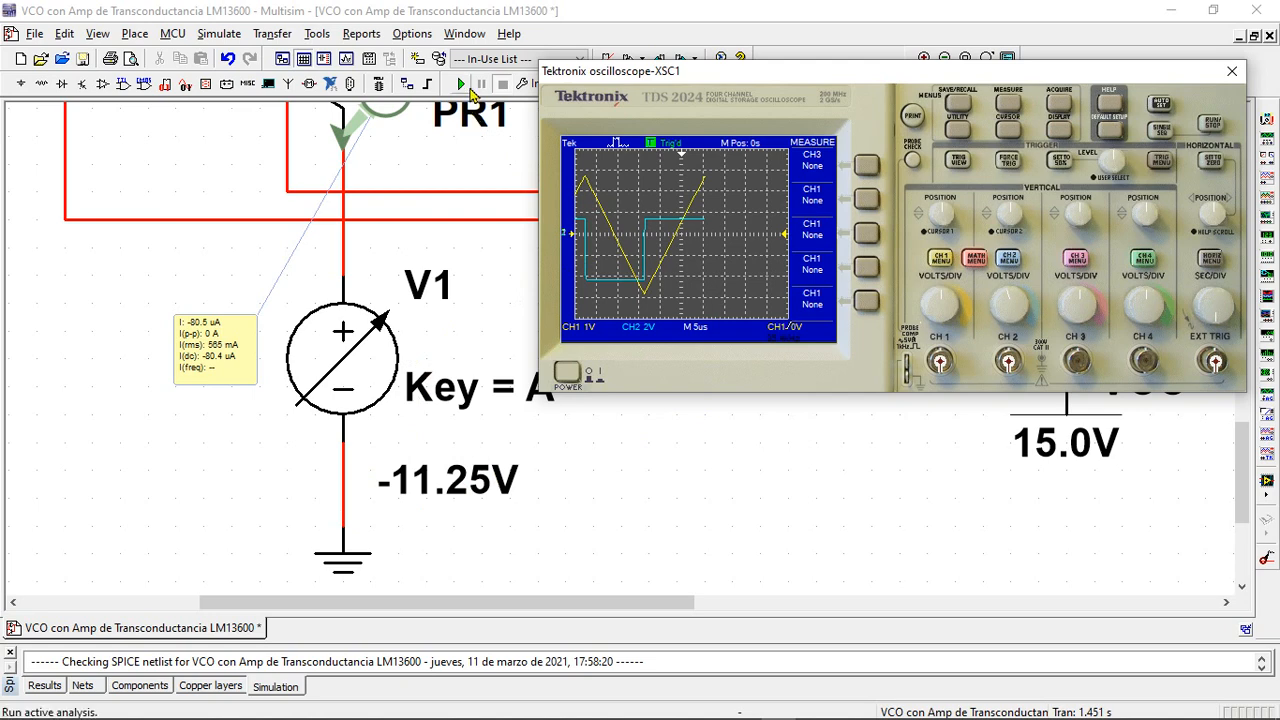
pyautogui.moveTo(408, 446)
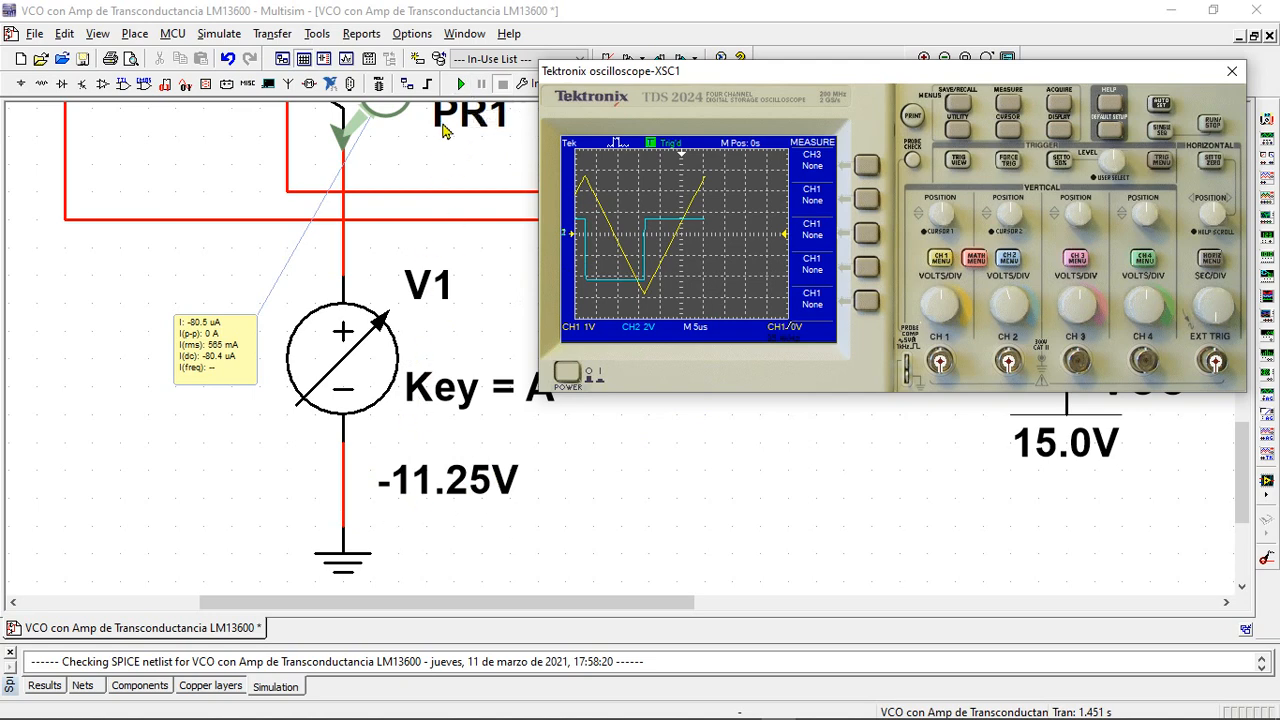
pyautogui.click(460, 86)
# Lower V1 to -13.5 V and set the oscilloscope time base to 200 µs per division.
pyautogui.moveTo(446, 534)
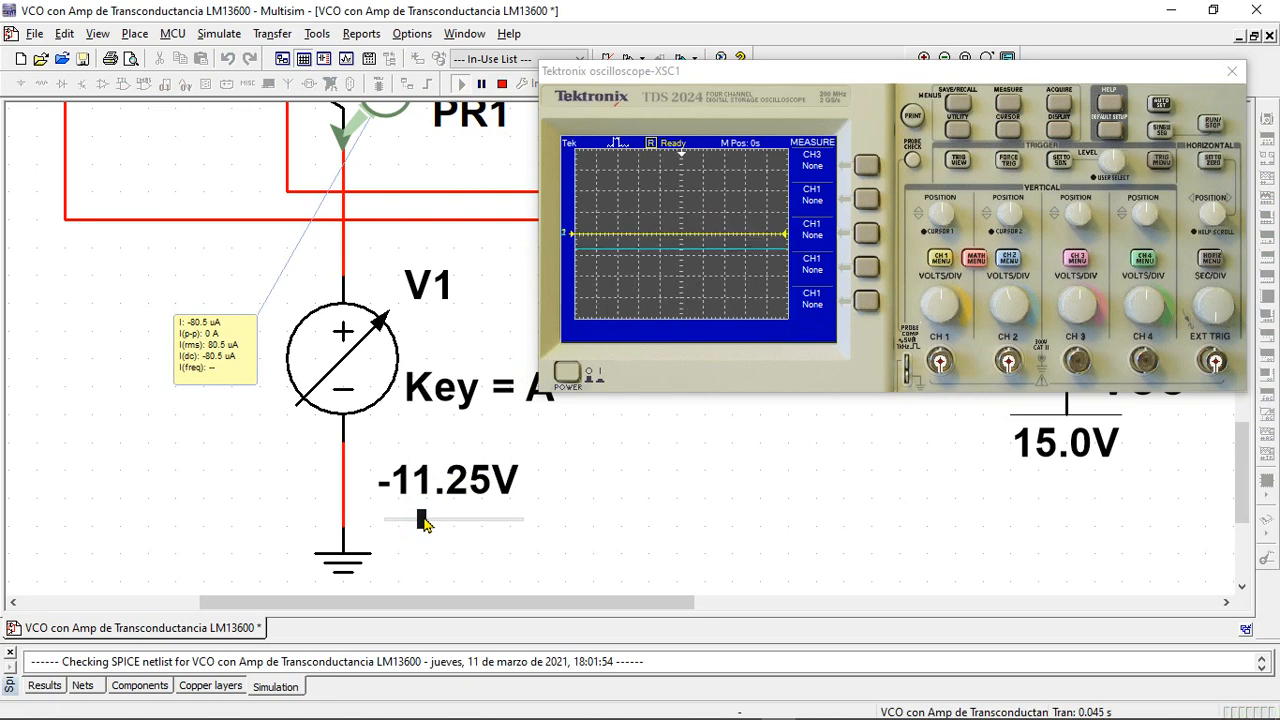
pyautogui.moveTo(423, 522); pyautogui.dragTo(403, 523)
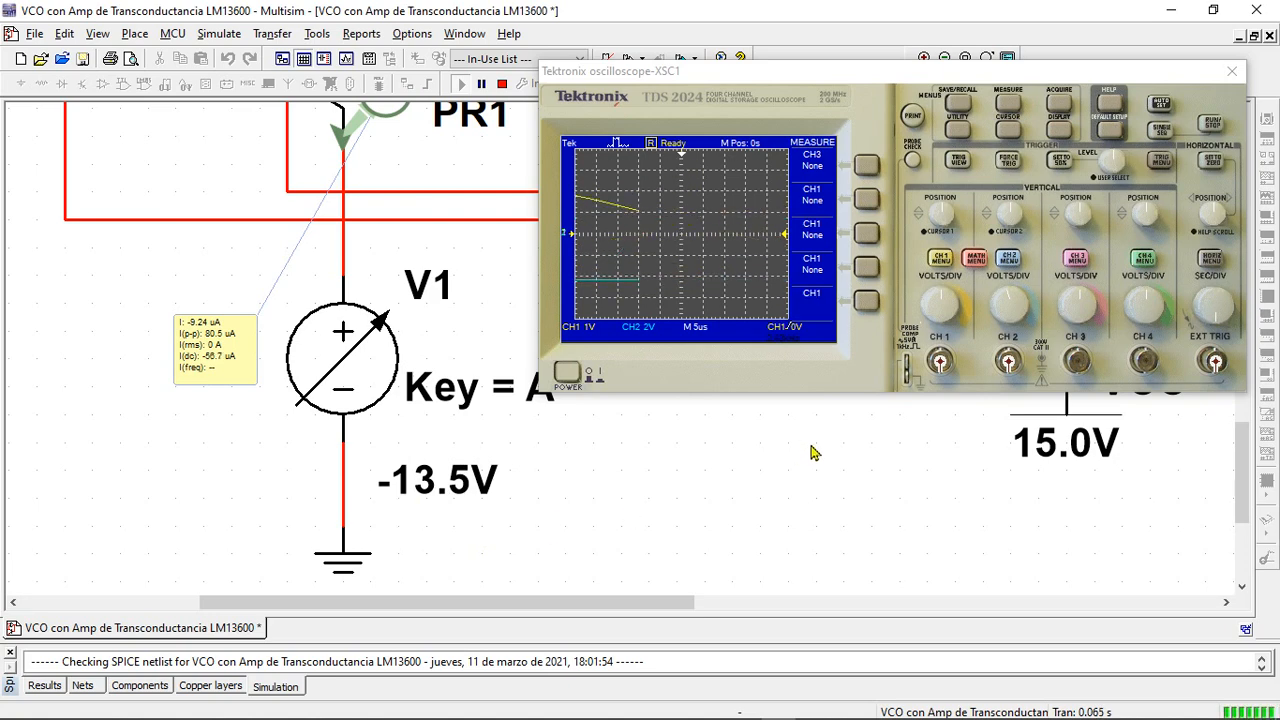
pyautogui.click(1216, 328)
pyautogui.moveTo(1214, 322); pyautogui.dragTo(1198, 308)
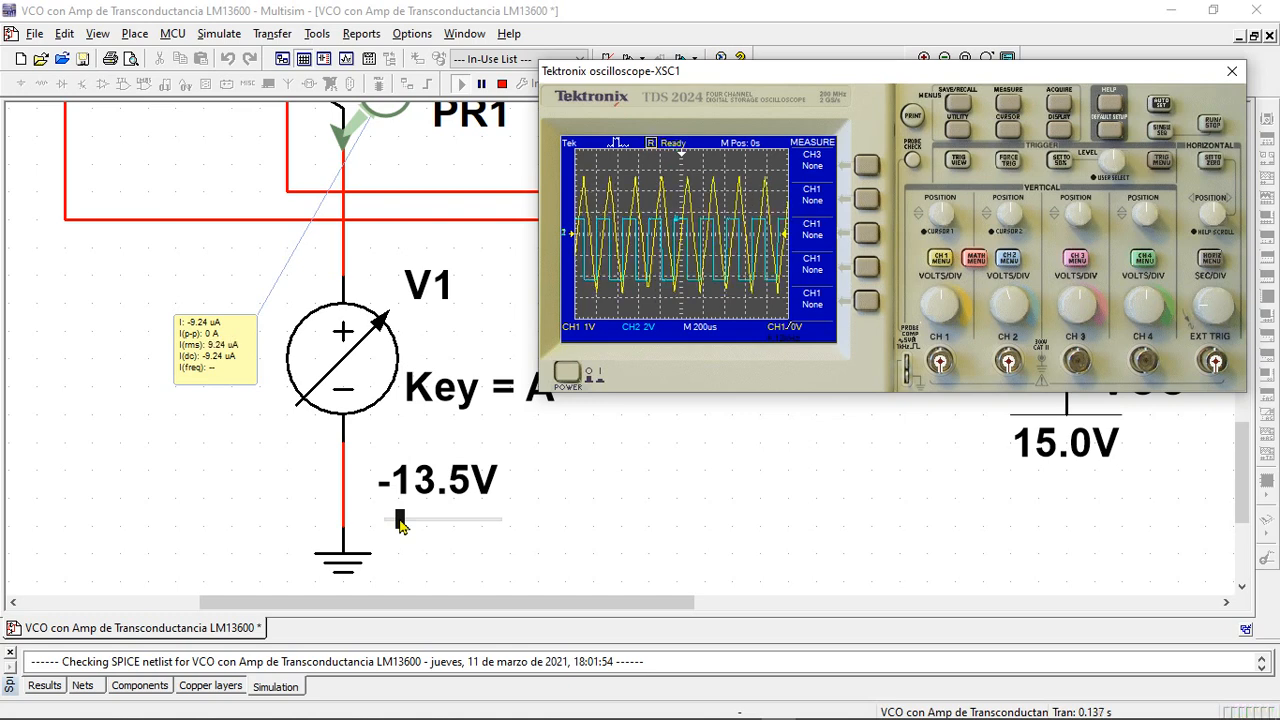
# Increase V1 to -11.25 V and shorten the oscilloscope time base to 5 µs per division.
pyautogui.click(398, 521)
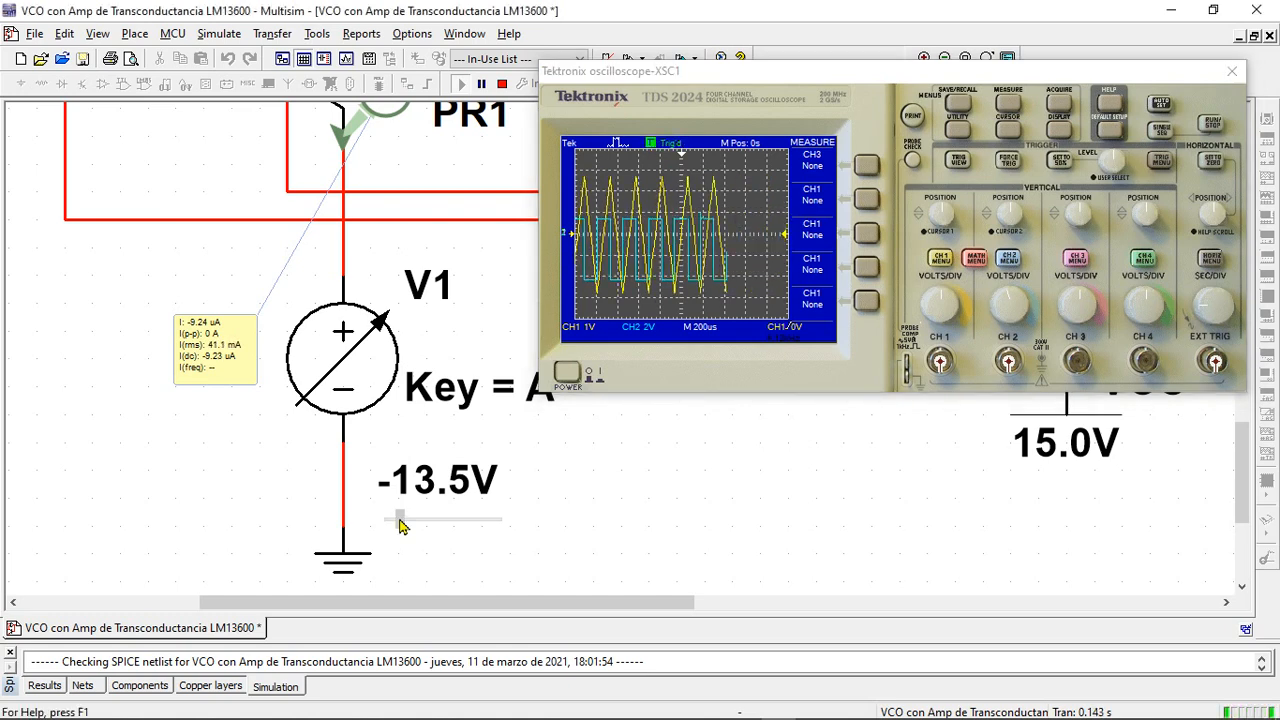
pyautogui.moveTo(398, 521); pyautogui.dragTo(415, 521)
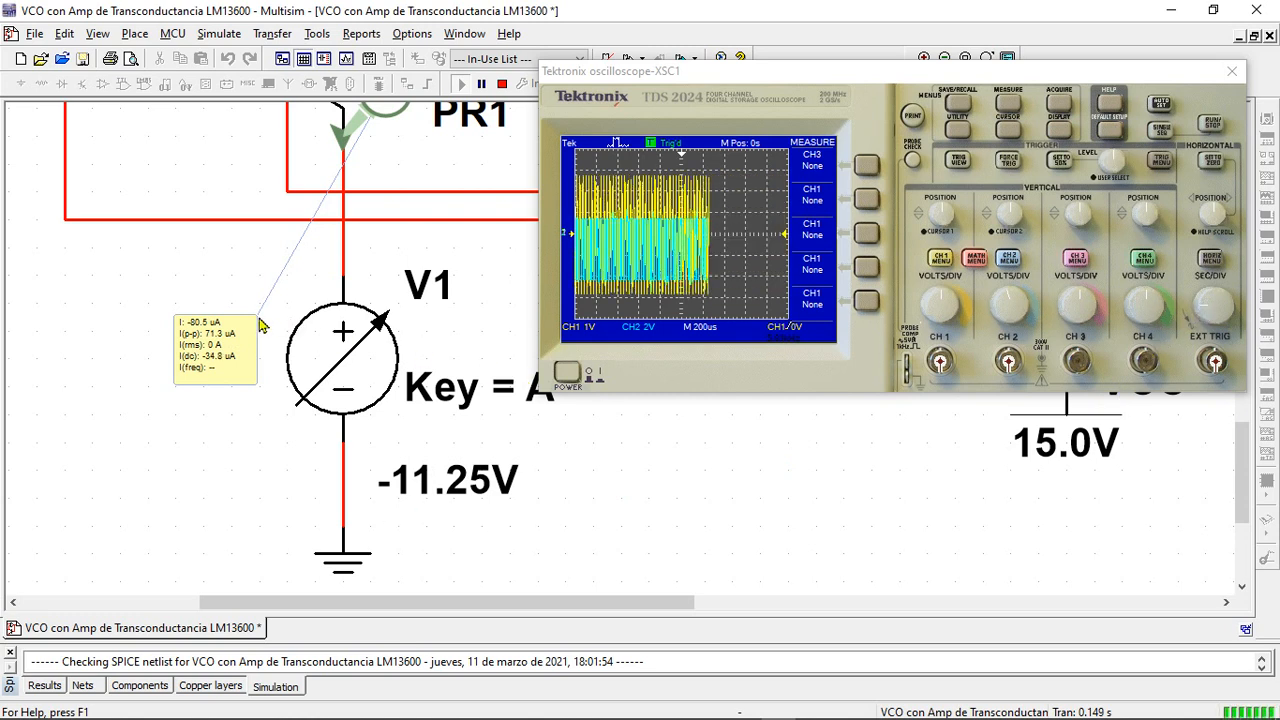
pyautogui.moveTo(1203, 309)
pyautogui.mouseDown()
pyautogui.moveTo(1218, 330)
pyautogui.moveTo(1216, 318)
pyautogui.mouseUp()
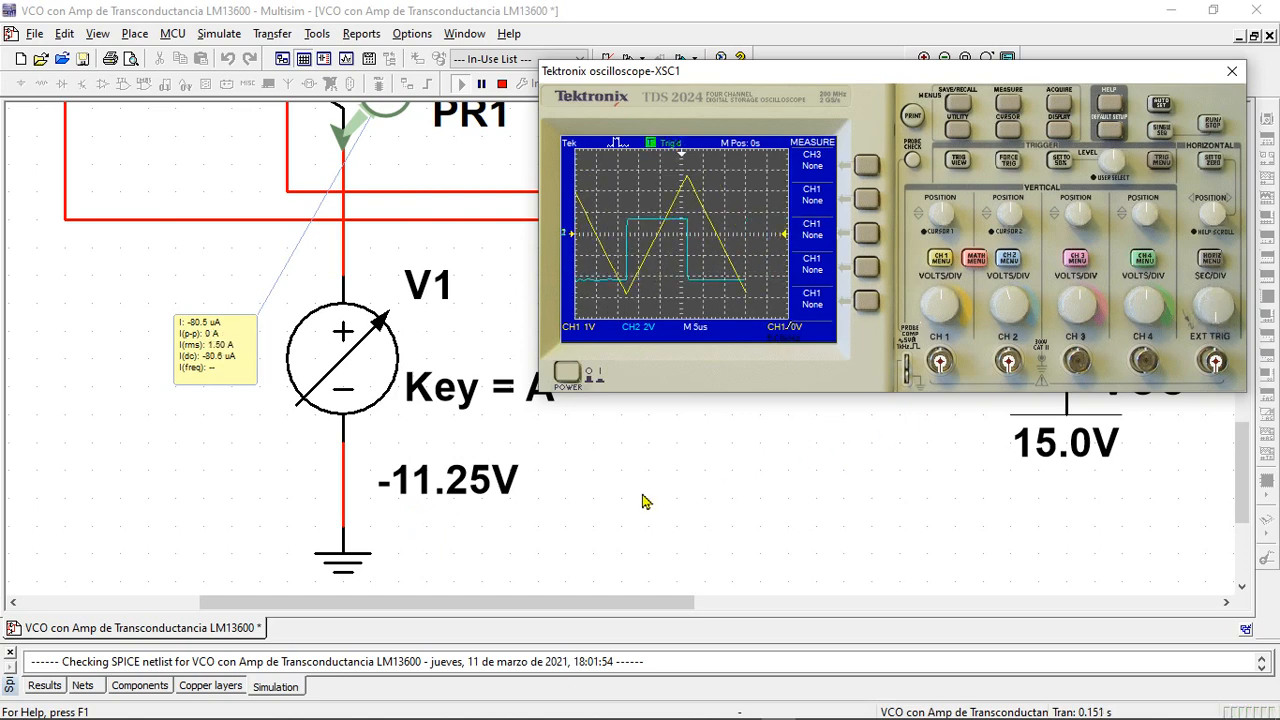
# Sweep the V1 control voltage up to -2.25 V and bring it back down to -13.5 V.
pyautogui.click(421, 520)
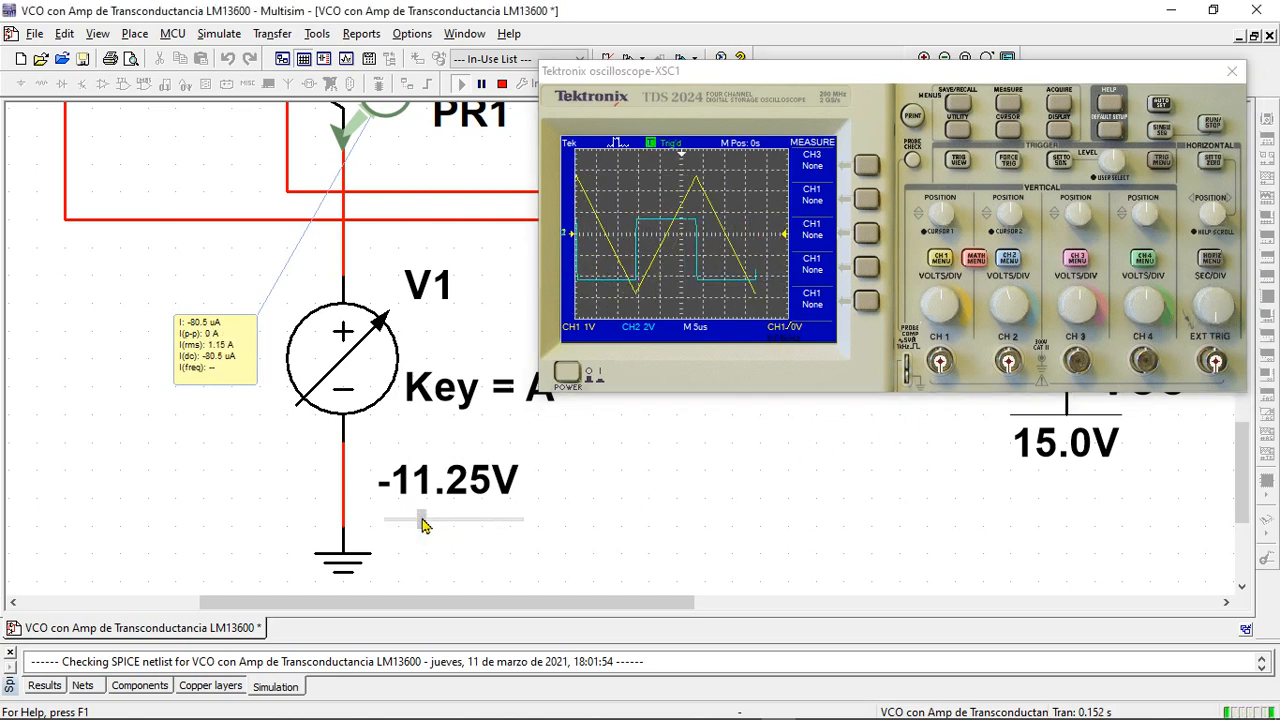
pyautogui.moveTo(424, 520); pyautogui.dragTo(500, 520)
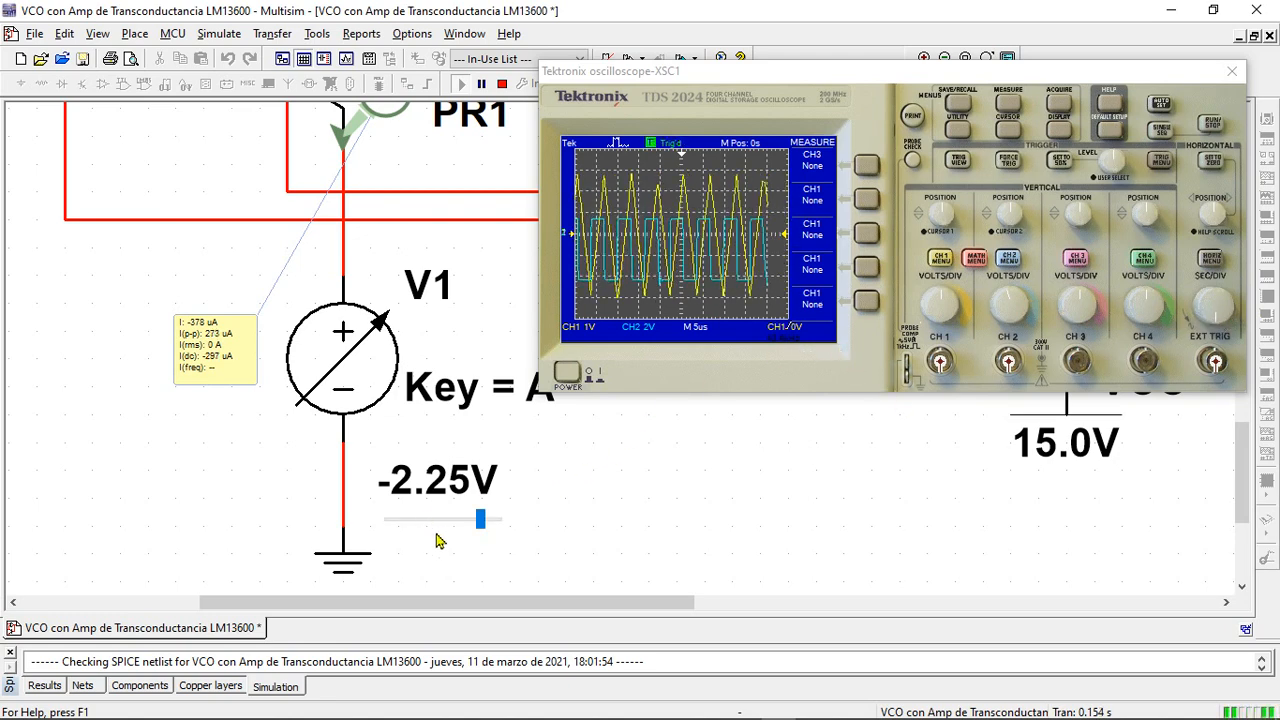
pyautogui.moveTo(480, 523)
pyautogui.moveTo(484, 522); pyautogui.dragTo(403, 527)
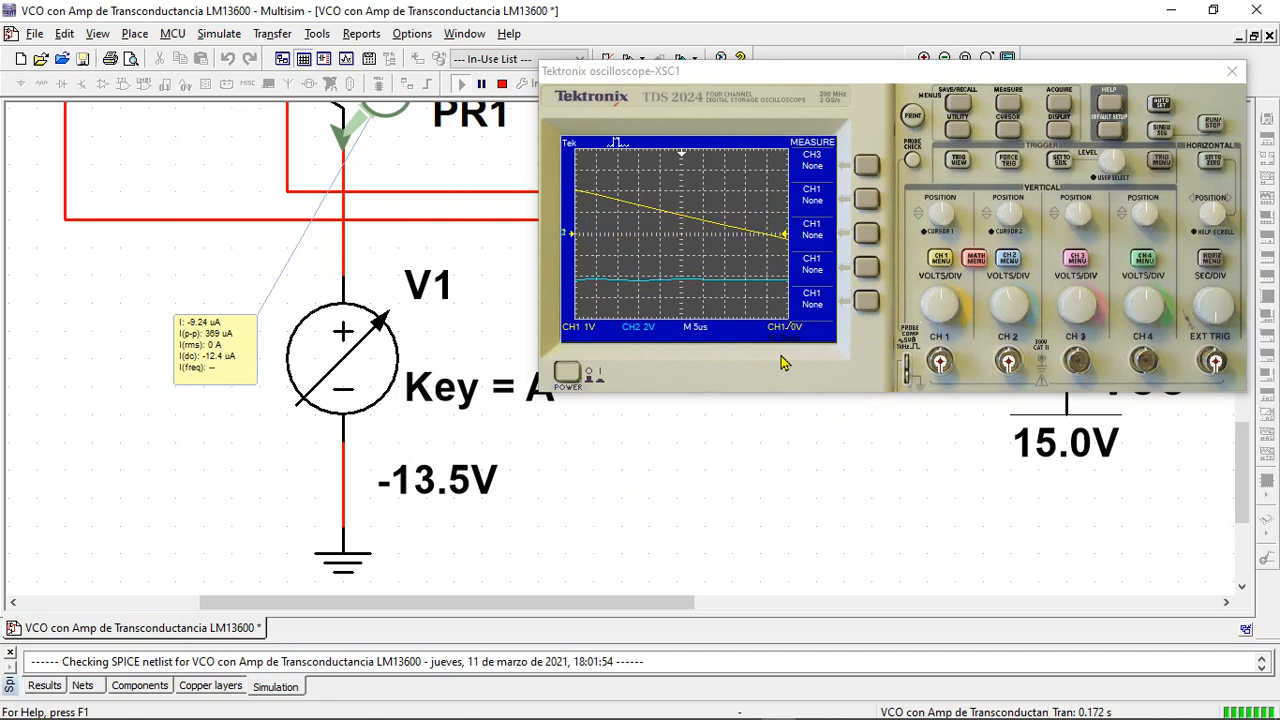
# Set the oscilloscope time base to 50 µs per division.
pyautogui.click(1219, 325)
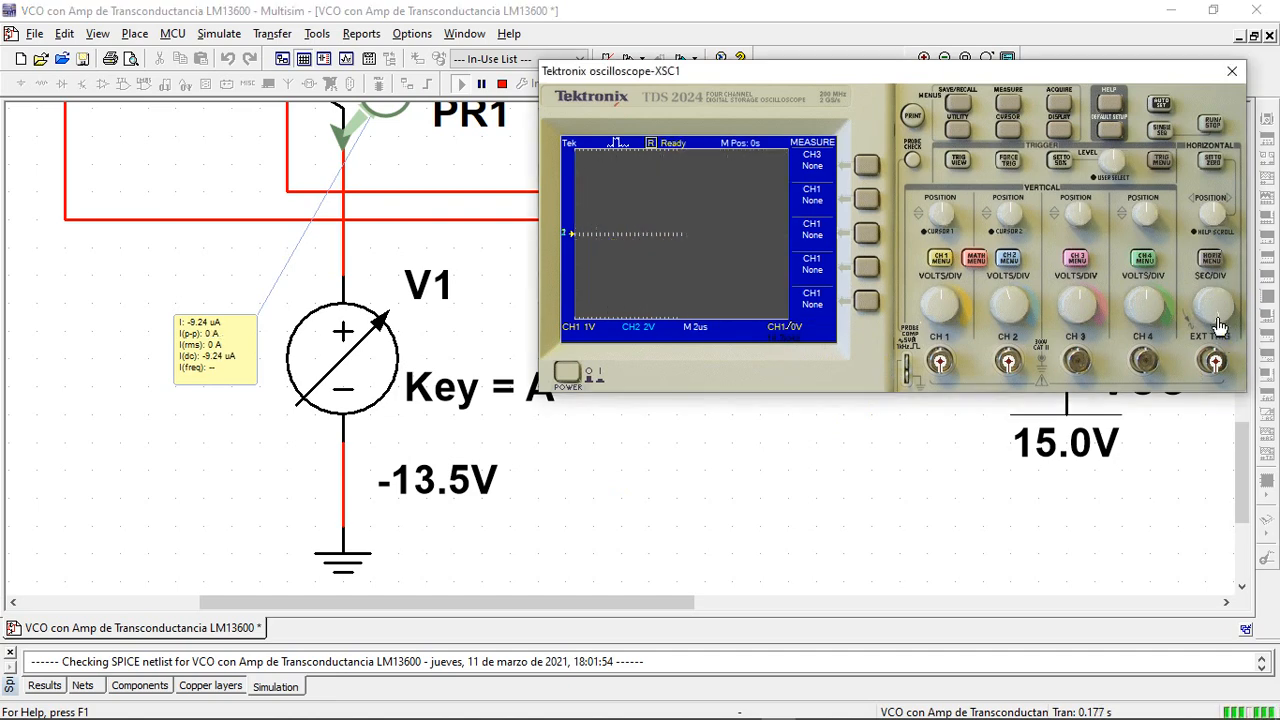
pyautogui.click(1220, 325)
pyautogui.click(1220, 322)
pyautogui.click(1223, 318)
pyautogui.click(1224, 315)
pyautogui.click(1223, 313)
pyautogui.moveTo(1222, 311); pyautogui.dragTo(1193, 326)
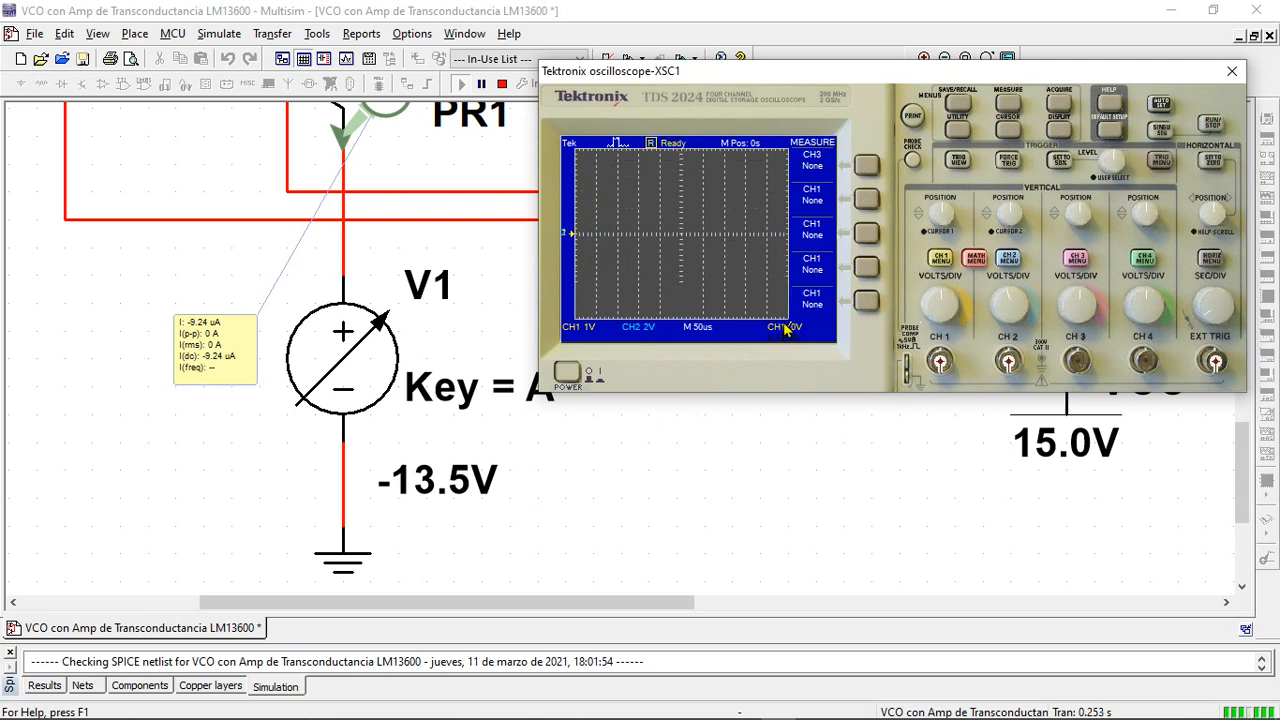
# Raise the V1 control voltage to -0.75 V and set the oscilloscope time base to 1 µs per division.
pyautogui.moveTo(432, 482)
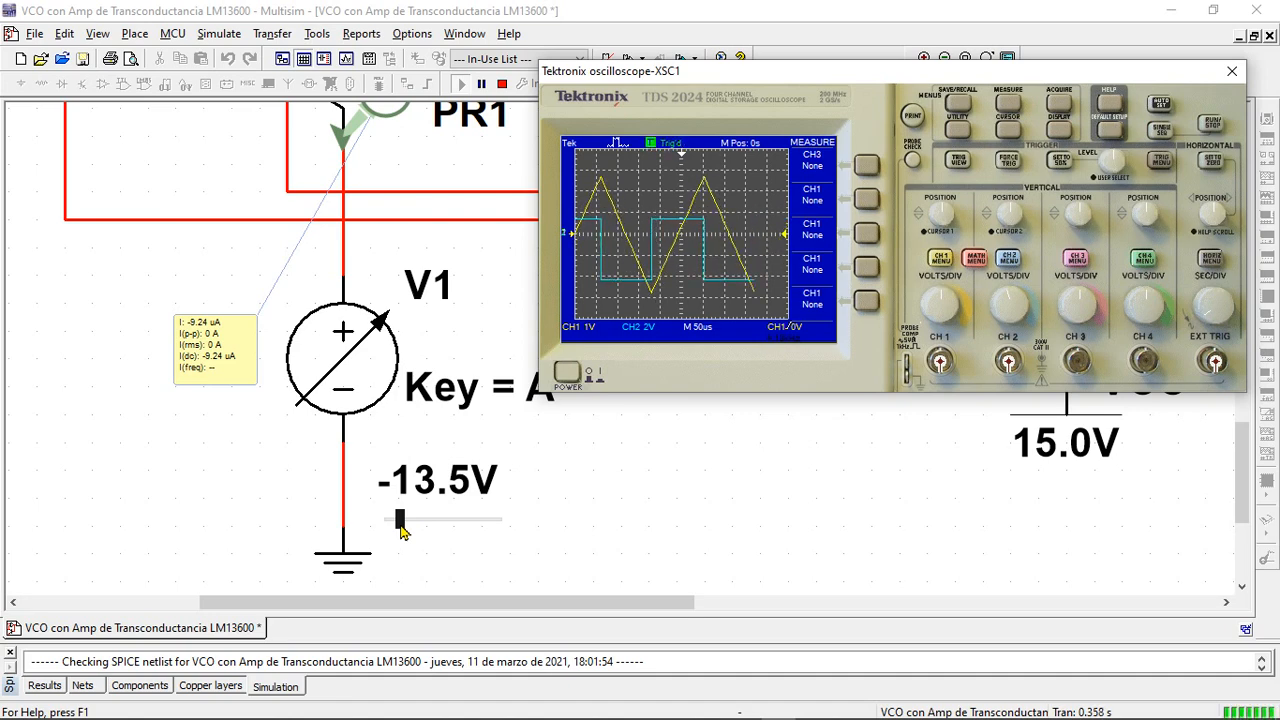
pyautogui.moveTo(400, 524); pyautogui.dragTo(491, 524)
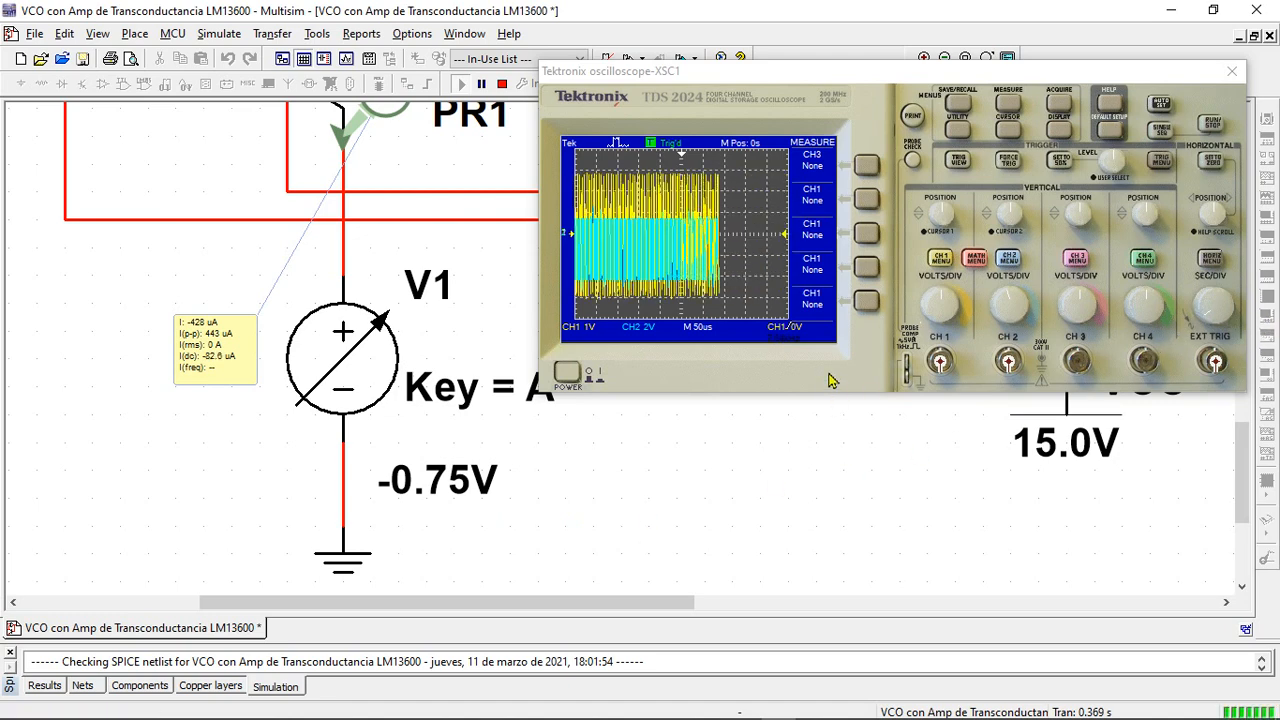
pyautogui.click(1206, 320)
pyautogui.moveTo(1205, 319)
pyautogui.mouseDown()
pyautogui.moveTo(1203, 304)
pyautogui.moveTo(1202, 334)
pyautogui.moveTo(1225, 321)
pyautogui.mouseUp()
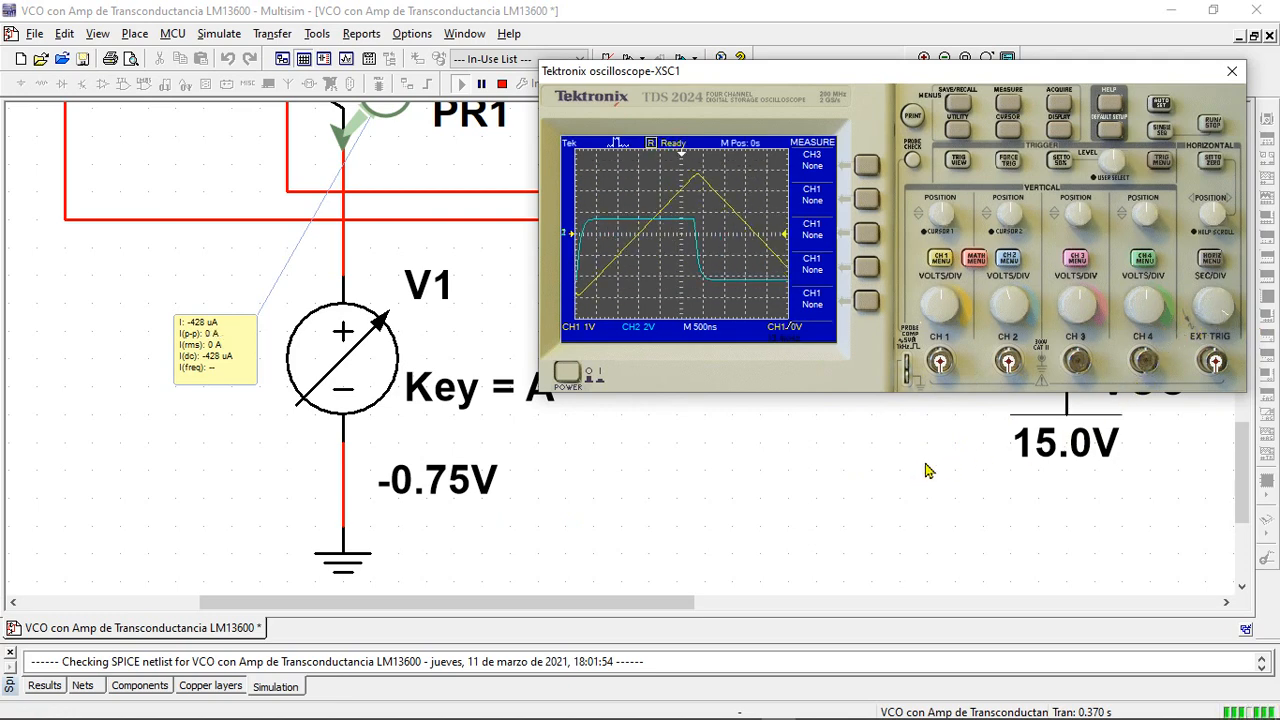
pyautogui.moveTo(1228, 319); pyautogui.dragTo(1230, 335)
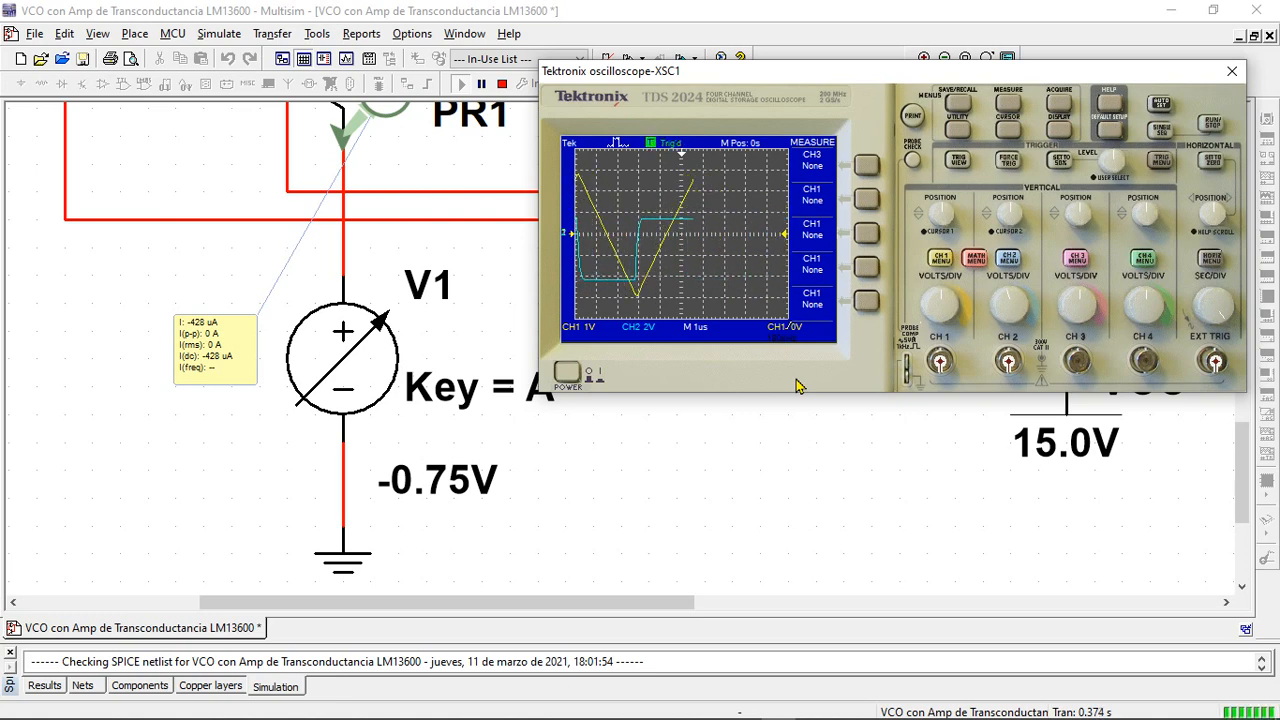
# Lower the V1 control voltage to -11.25 V and set the oscilloscope time base to 10 µs per division.
pyautogui.moveTo(489, 521); pyautogui.dragTo(416, 524)
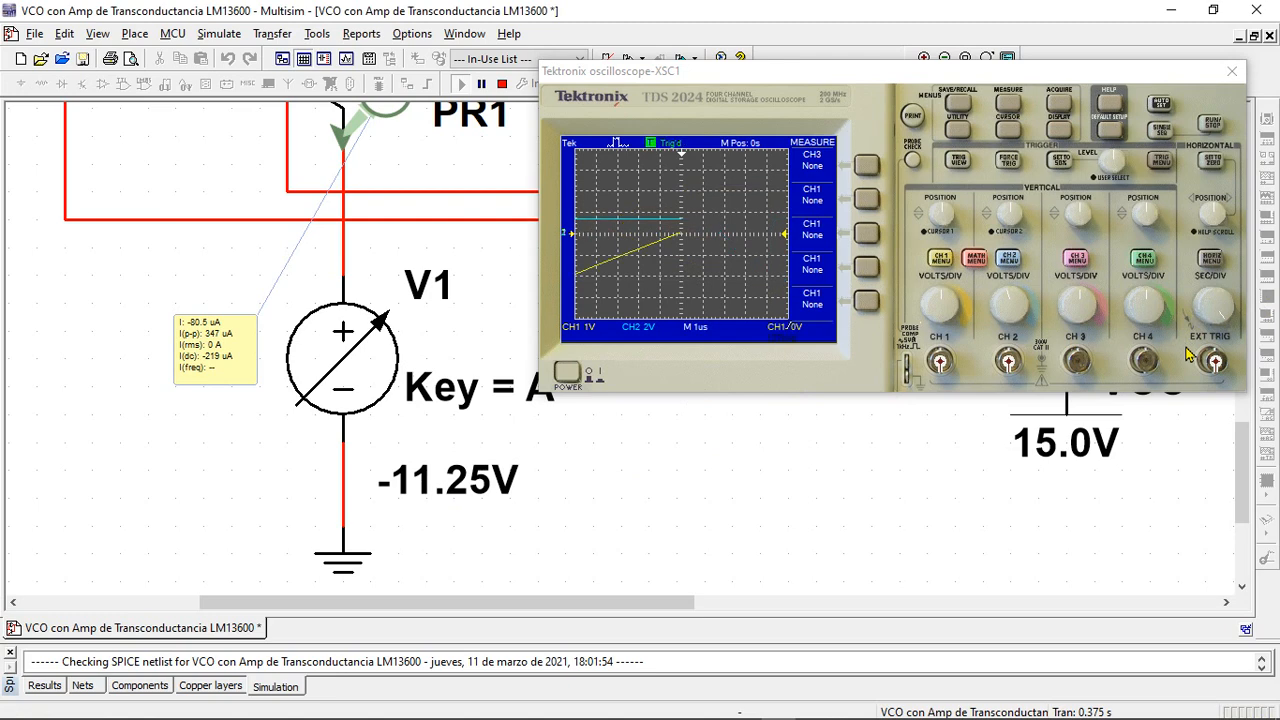
pyautogui.click(1222, 322)
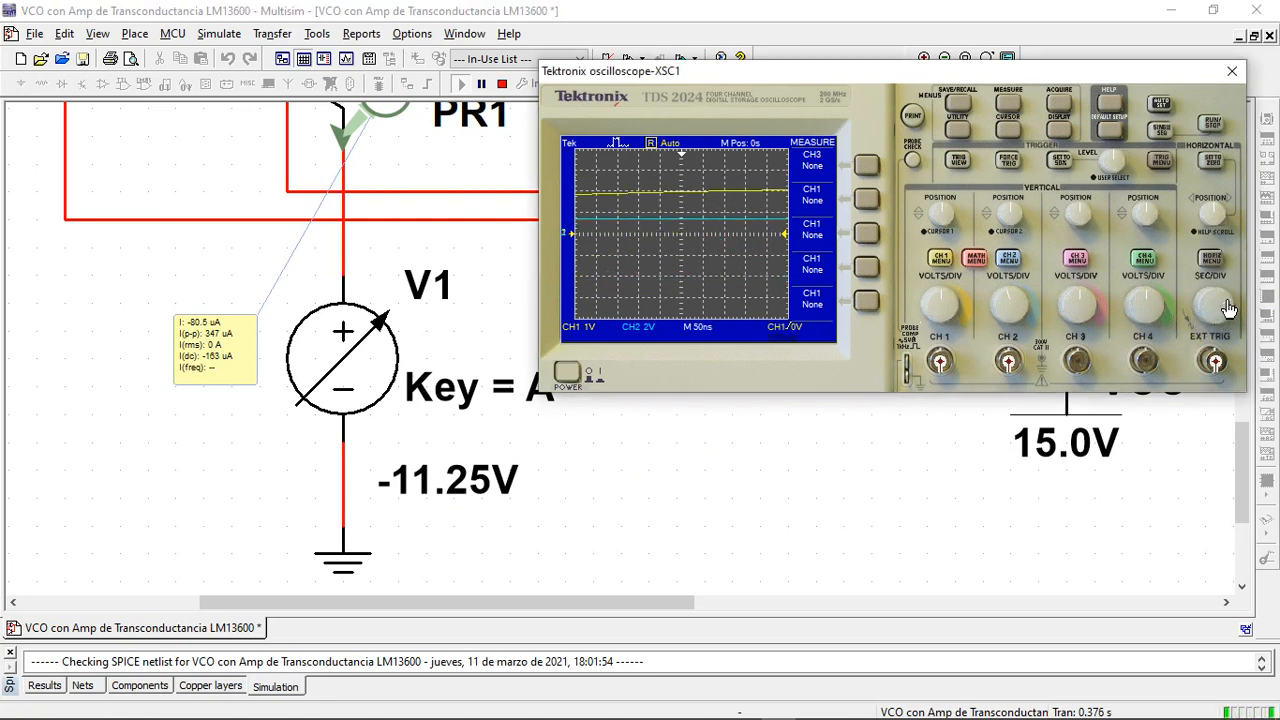
pyautogui.moveTo(1223, 326); pyautogui.dragTo(1209, 323)
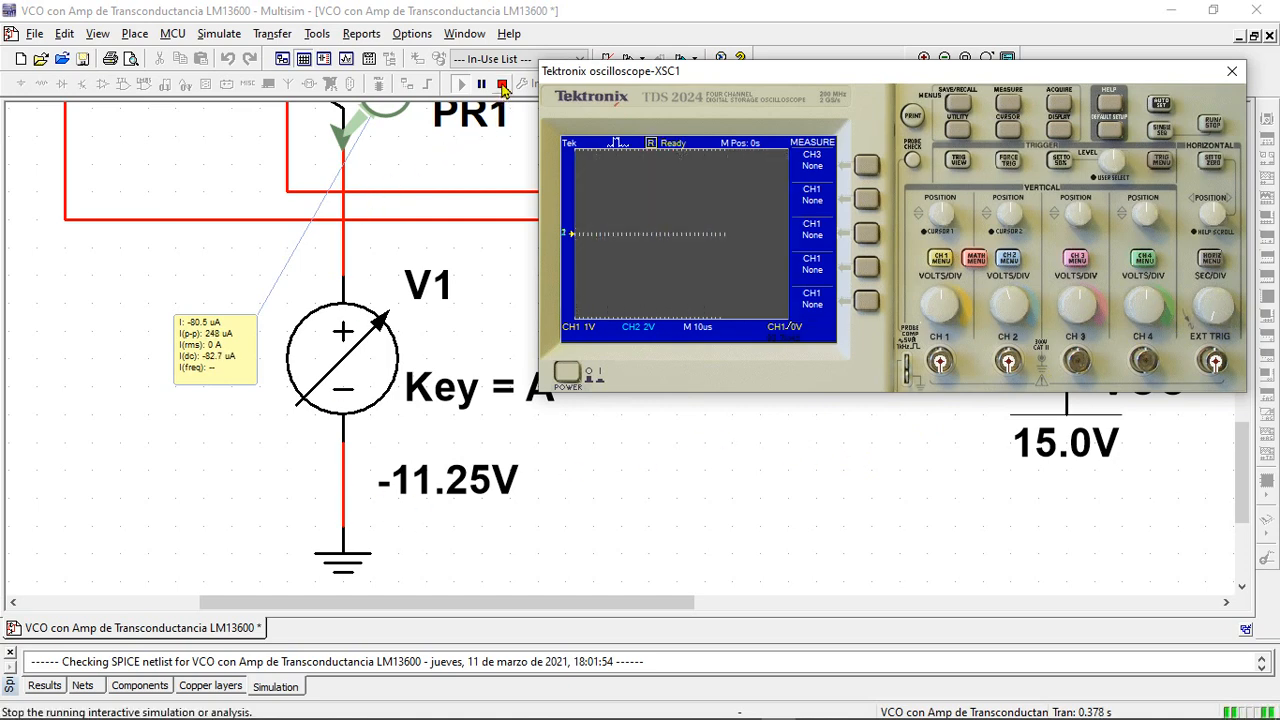
# Stop the interactive simulation and close the Tektronix oscilloscope window.
pyautogui.click(502, 84)
pyautogui.scroll(-2, 632, 489)
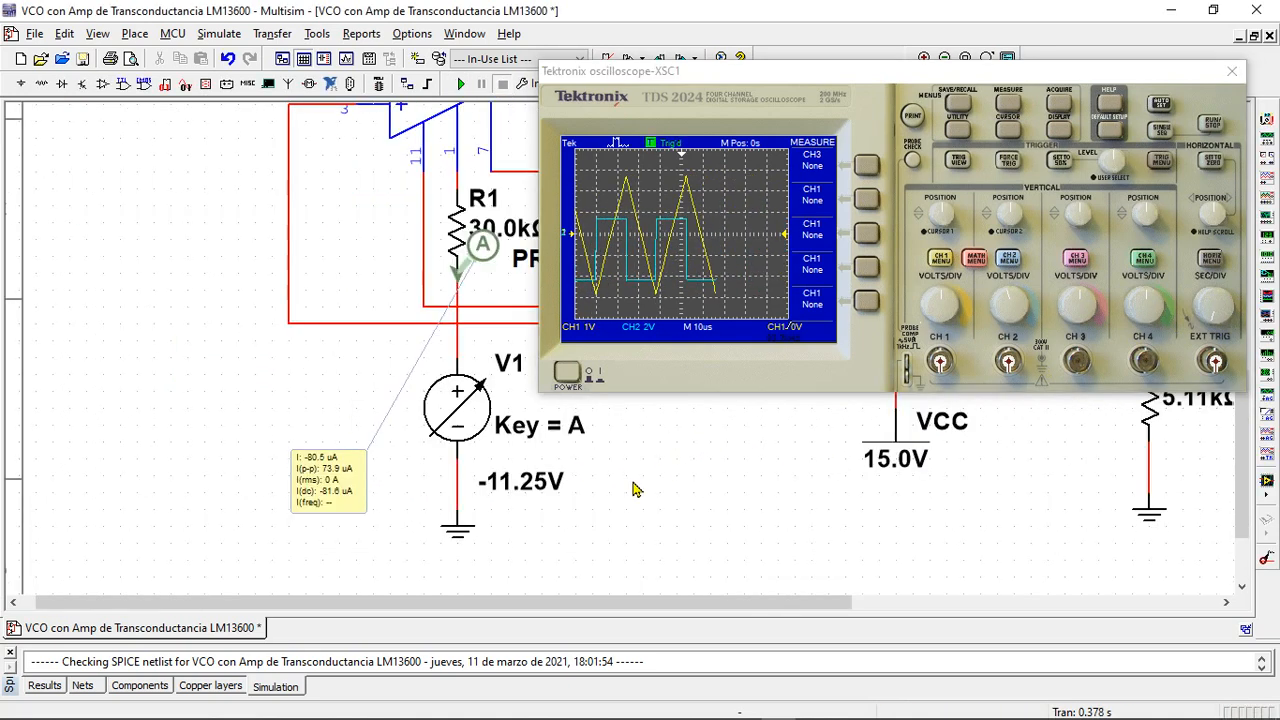
pyautogui.click(1232, 71)
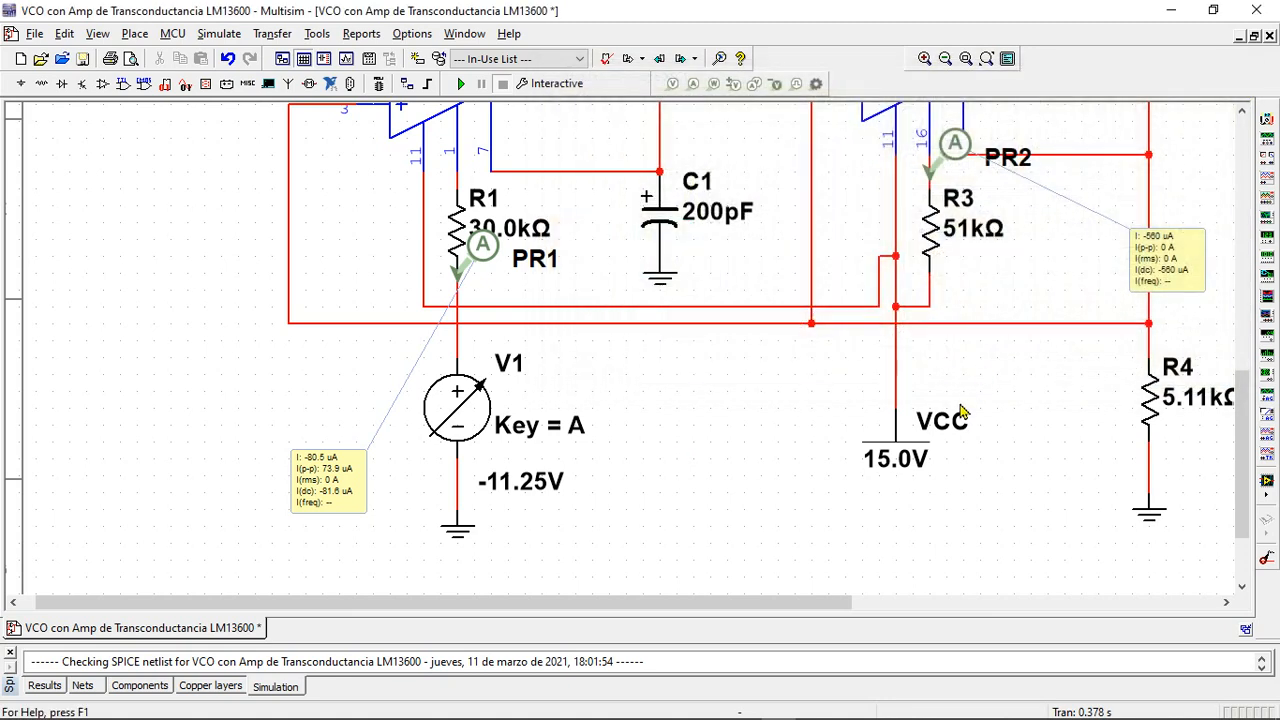
# Move the PR1 current probe readout up beside V1, under the feedback wire of U1A.
pyautogui.scroll(-2, 742, 374)
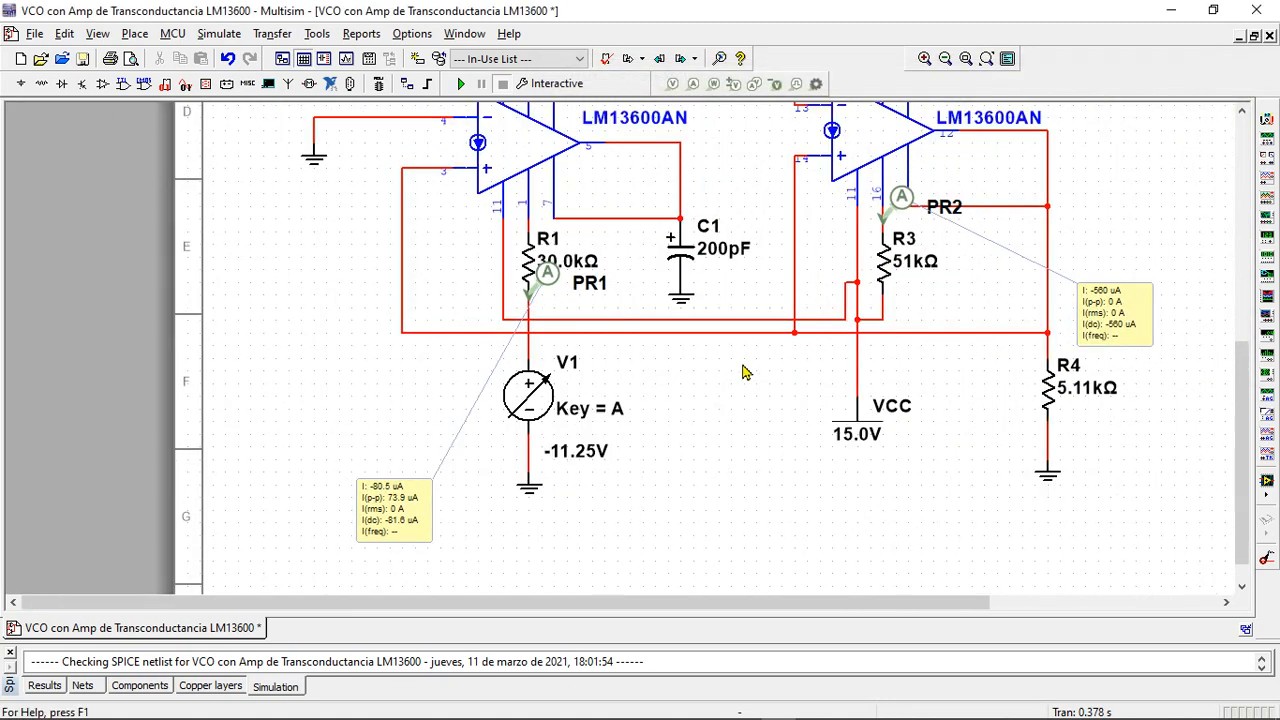
pyautogui.scroll(-2, 742, 372)
pyautogui.moveTo(772, 281); pyautogui.dragTo(750, 328)
pyautogui.moveTo(1243, 404); pyautogui.dragTo(1139, 352)
pyautogui.scroll(-1, 740, 482)
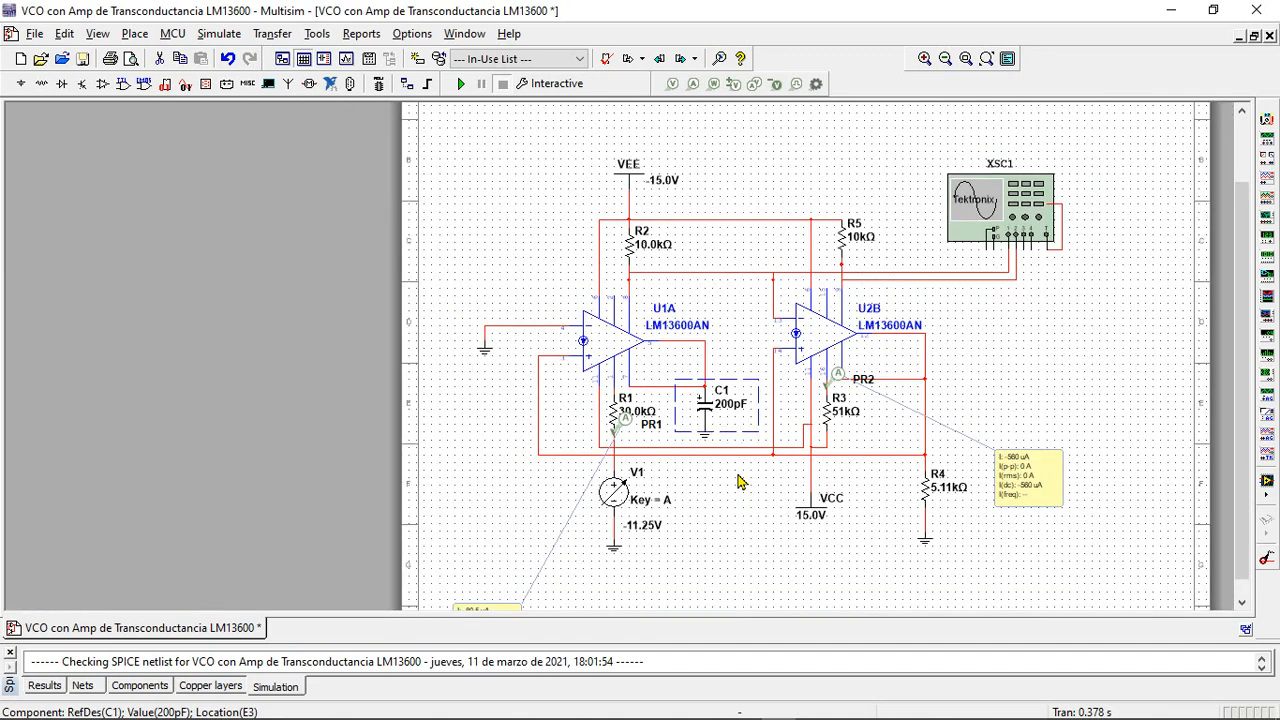
pyautogui.moveTo(1248, 317); pyautogui.dragTo(1250, 403)
pyautogui.moveTo(495, 594); pyautogui.dragTo(531, 461)
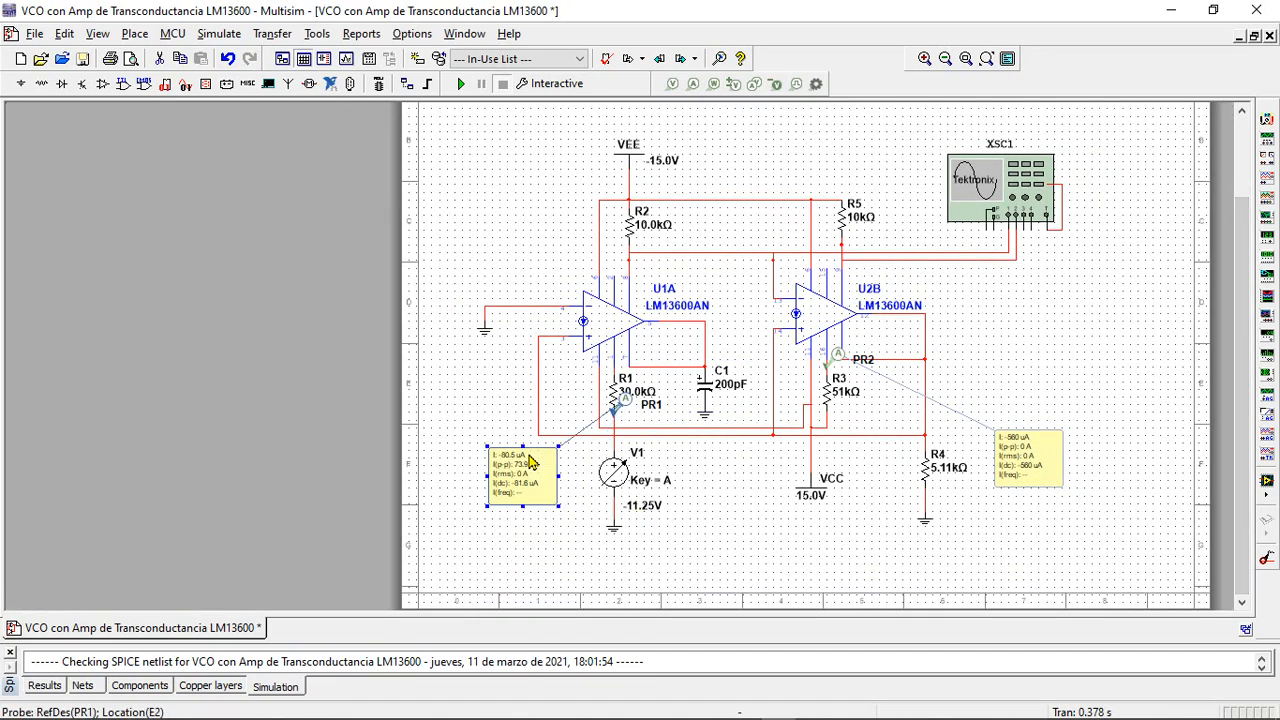
pyautogui.scroll(1, 993, 354)
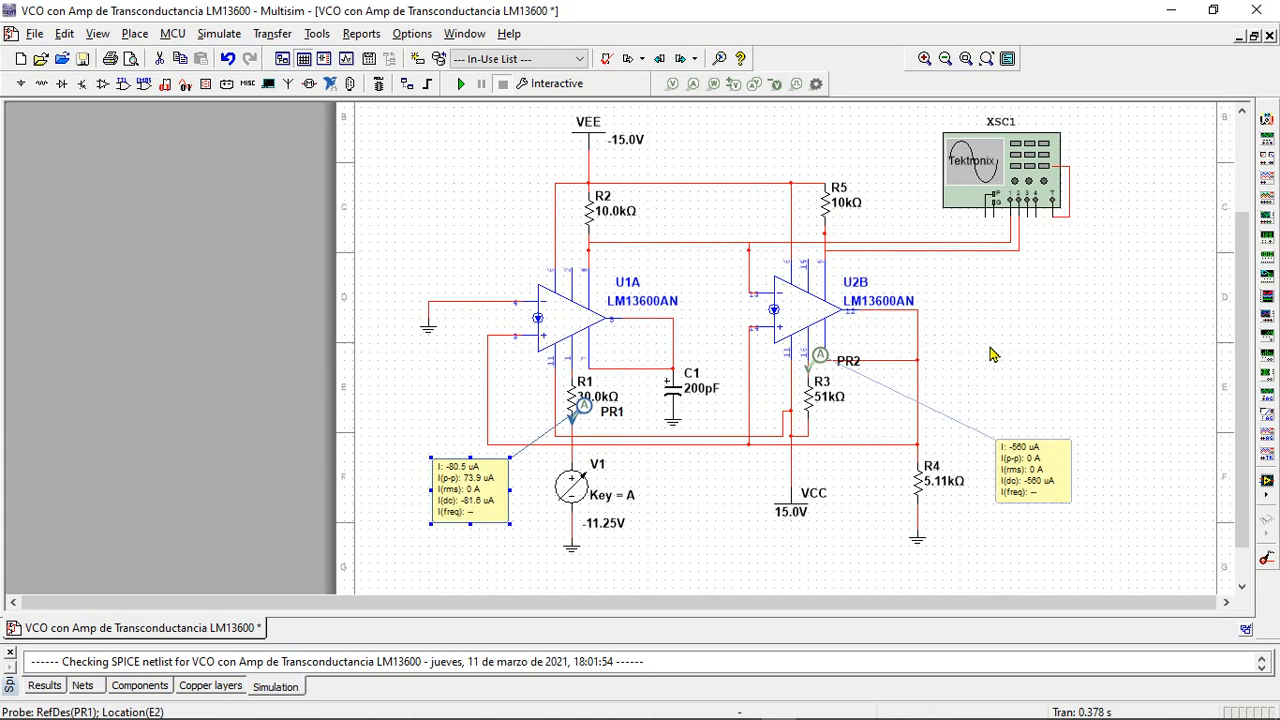
pyautogui.scroll(1, 993, 354)
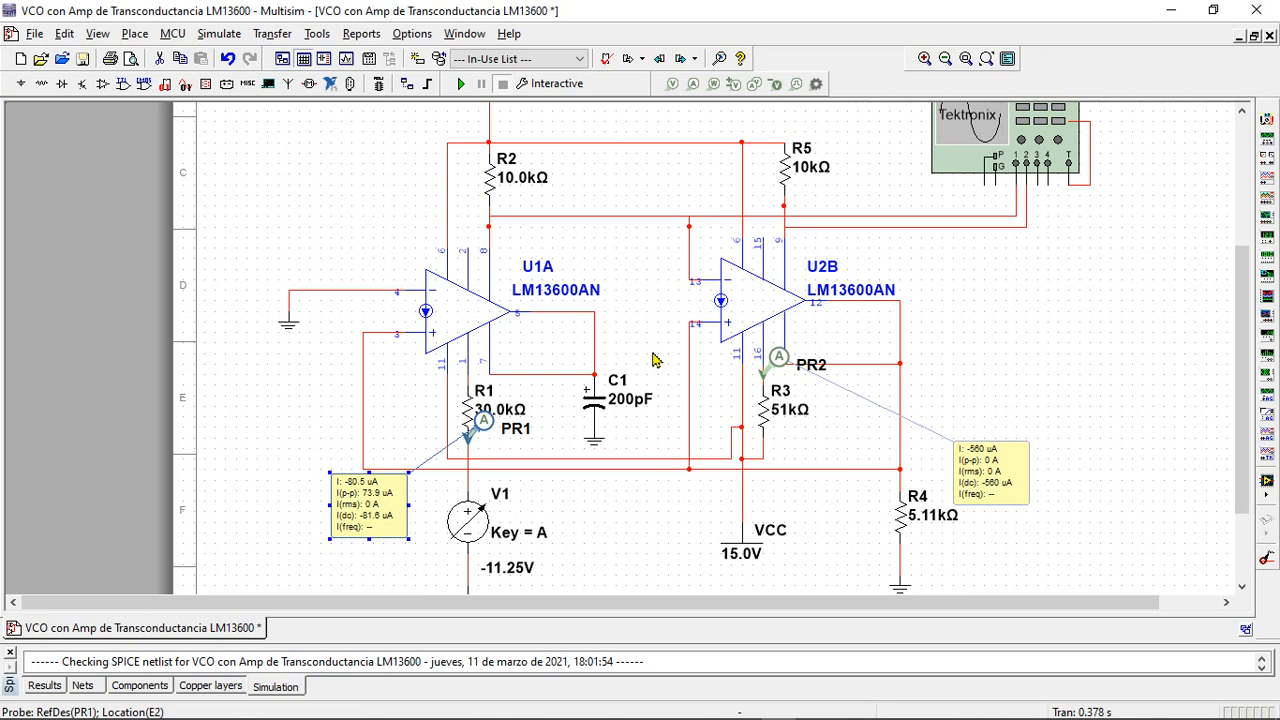
# Switch to the "VCO con LM13600c" schematic in Proteus 8 Professional and run its simulation.
pyautogui.moveTo(484, 572)
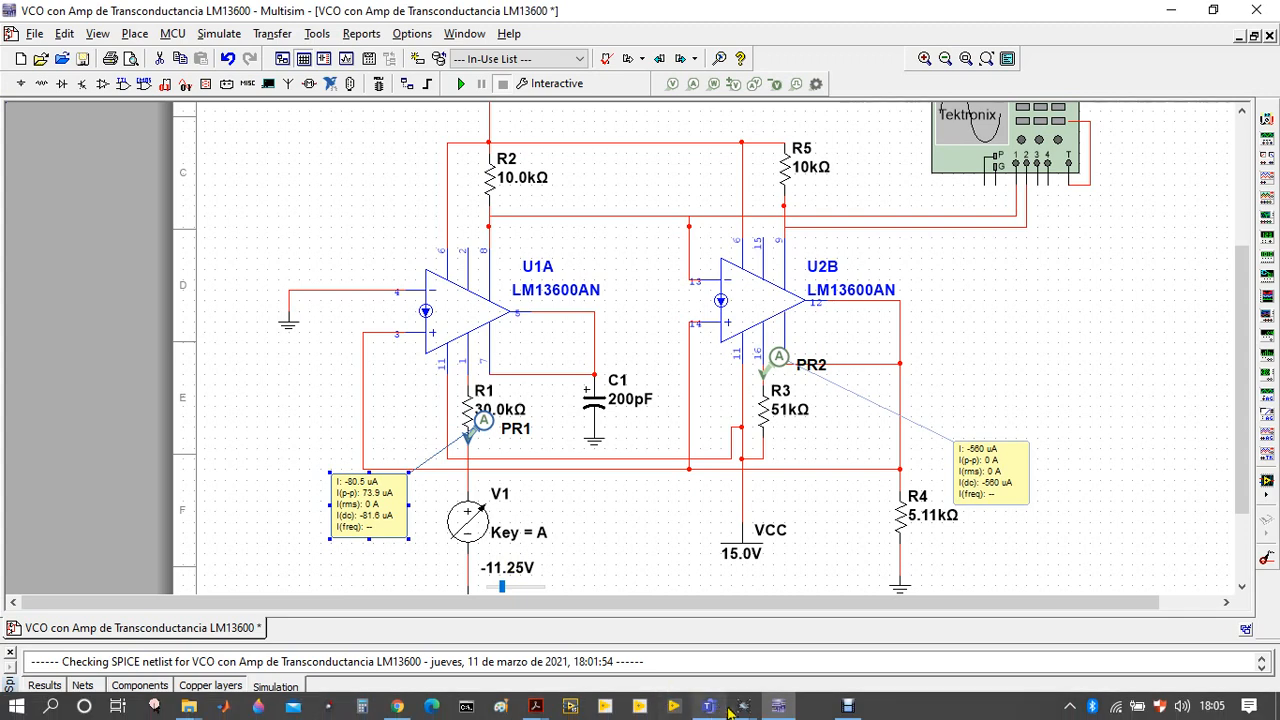
pyautogui.moveTo(743, 706)
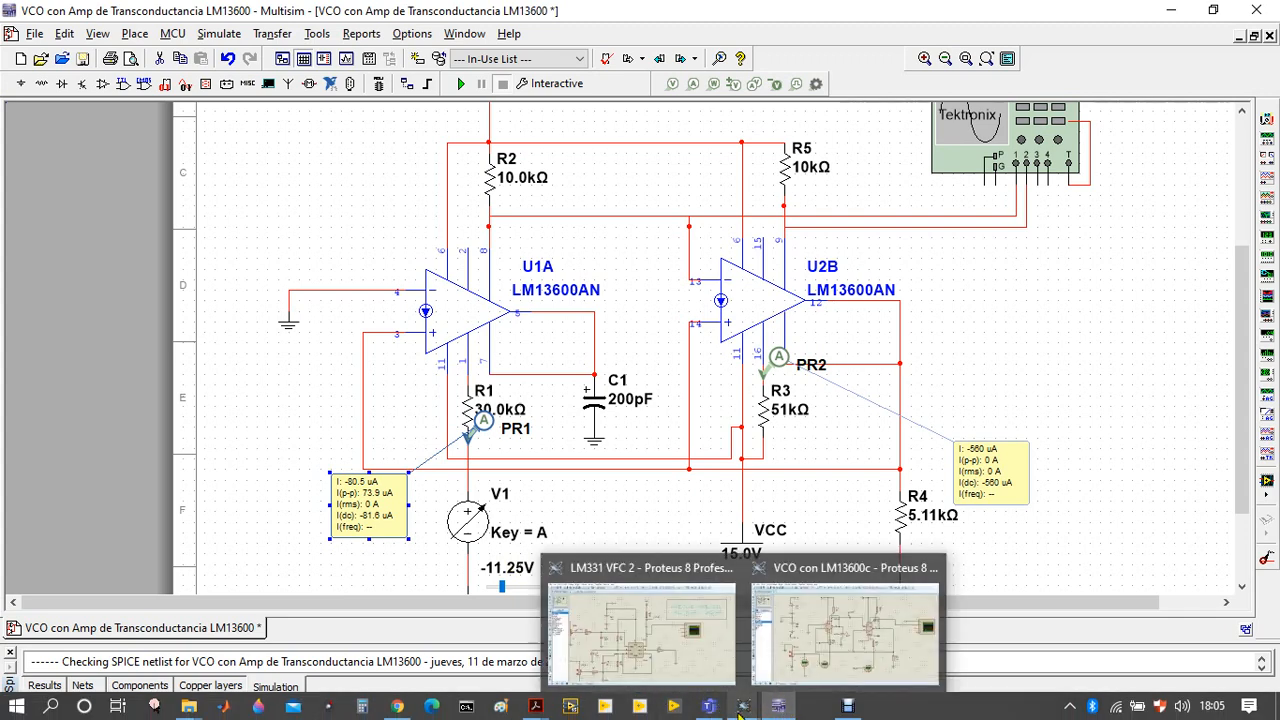
pyautogui.click(797, 652)
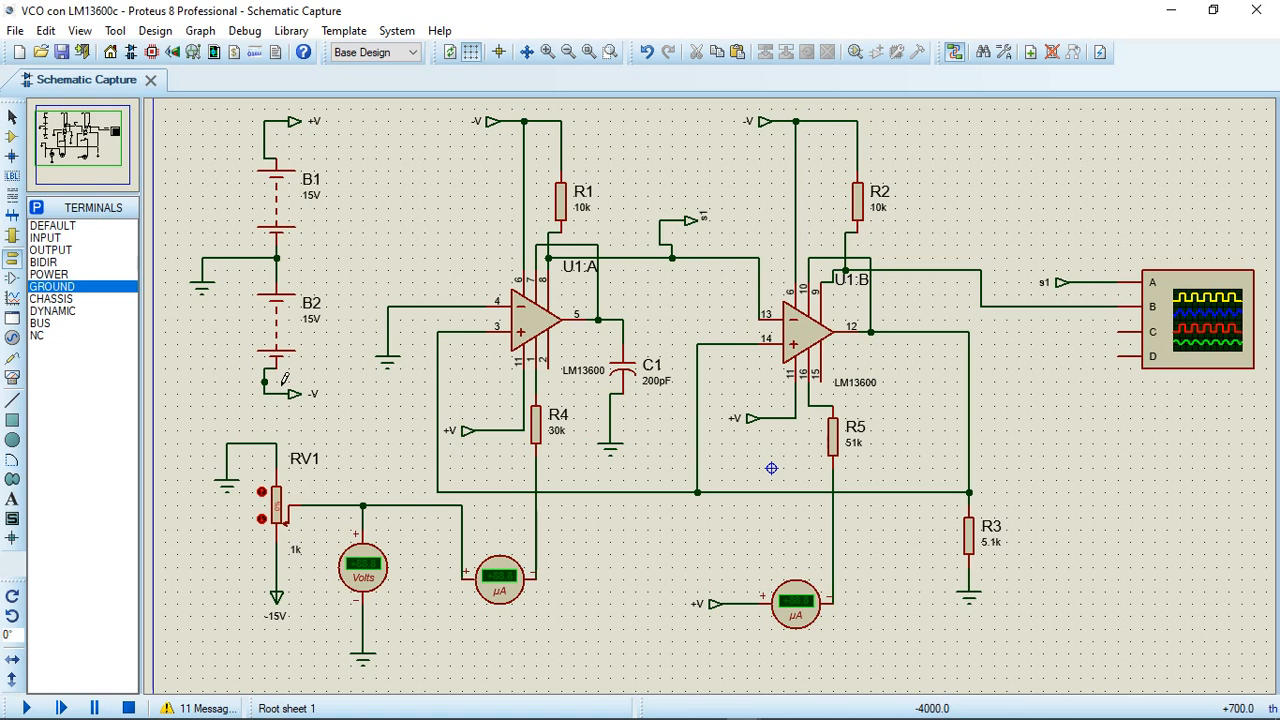
pyautogui.click(28, 708)
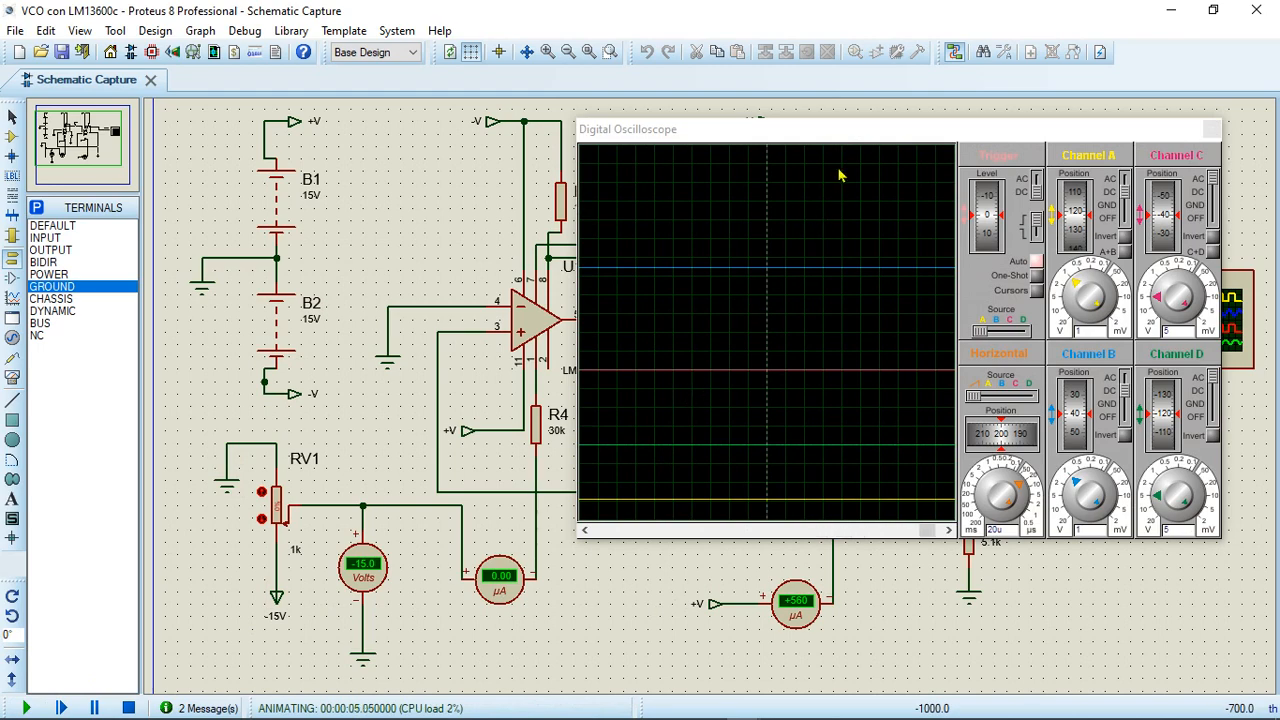
# Reposition the Digital Oscilloscope window over the circuit and enlarge the schematic around potentiometer RV1 and its voltmeter.
pyautogui.moveTo(857, 131); pyautogui.dragTo(555, 379)
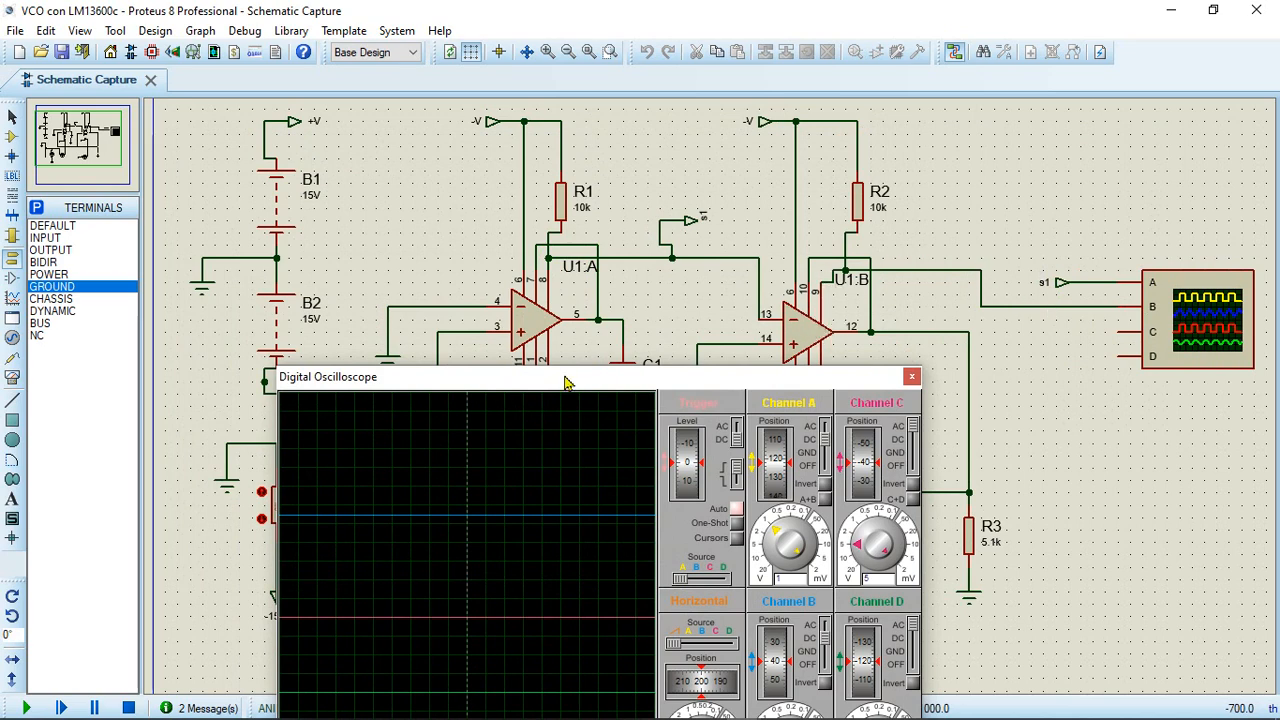
pyautogui.moveTo(568, 385); pyautogui.dragTo(777, 143)
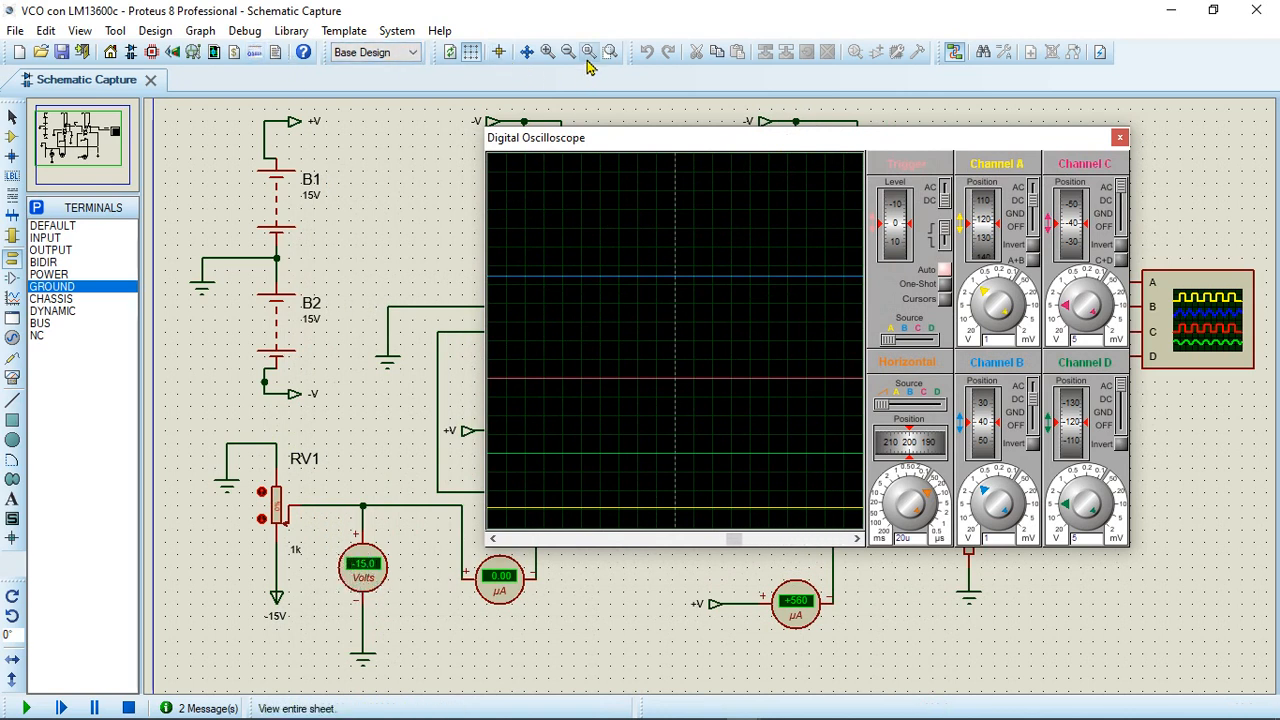
pyautogui.click(550, 53)
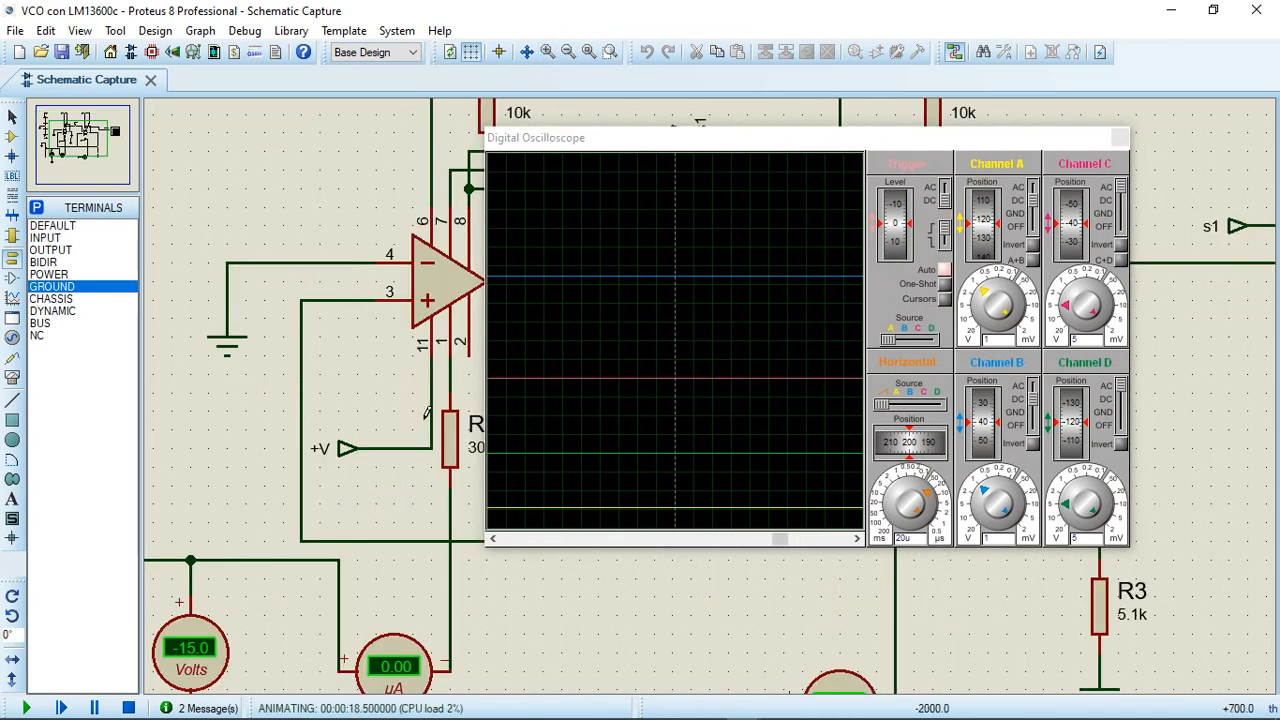
pyautogui.click(77, 141)
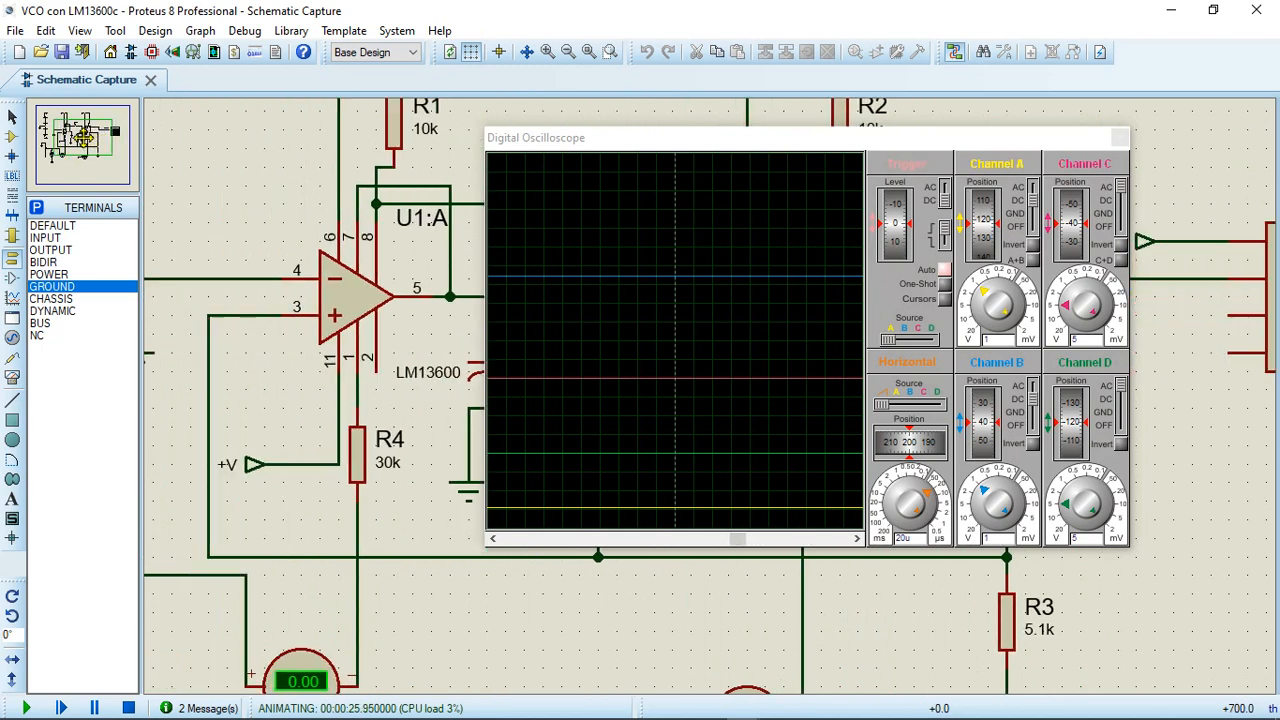
pyautogui.click(63, 139)
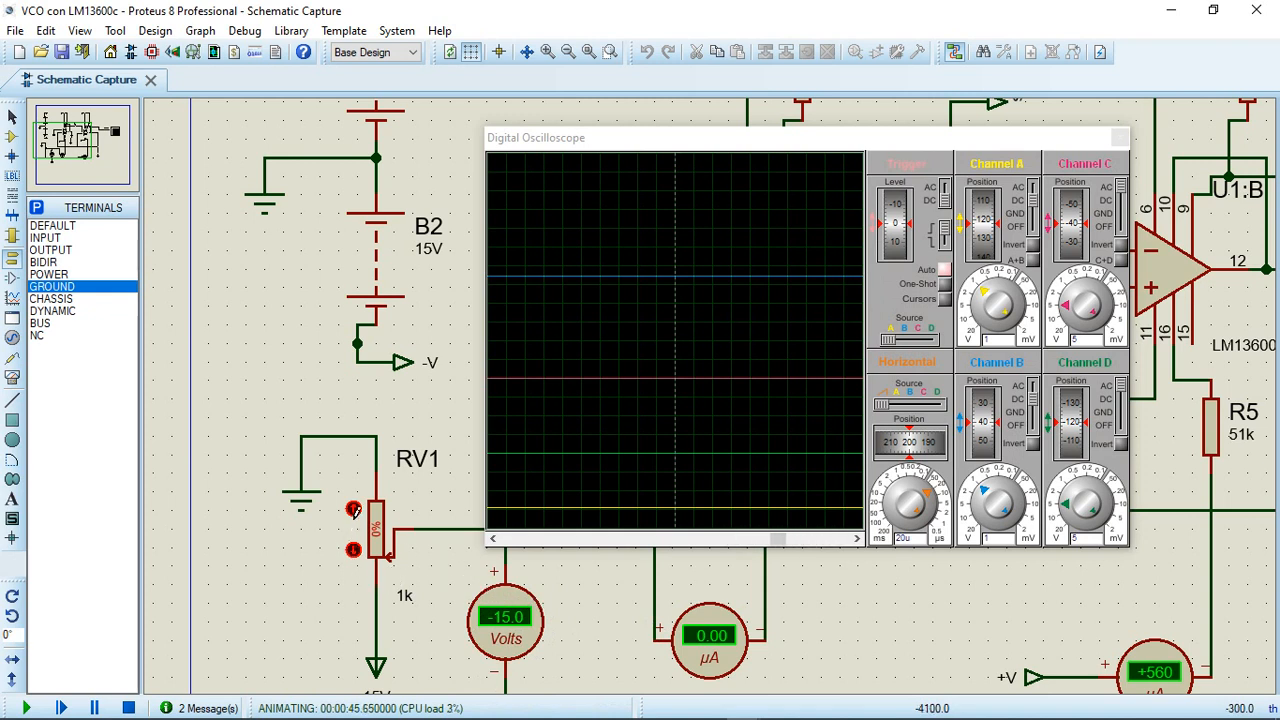
# Raise potentiometer RV1 to 7% and set the oscilloscope's horizontal time base to 2 ms per division.
pyautogui.click(352, 507)
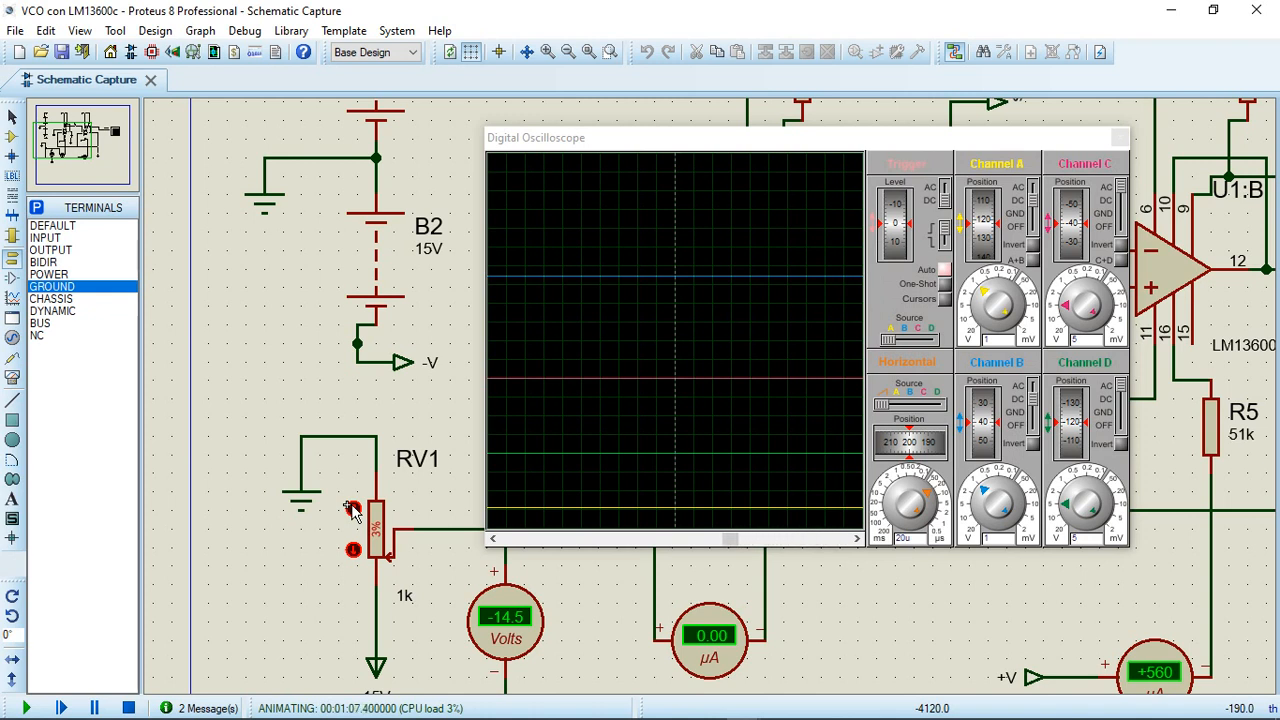
pyautogui.click(353, 508)
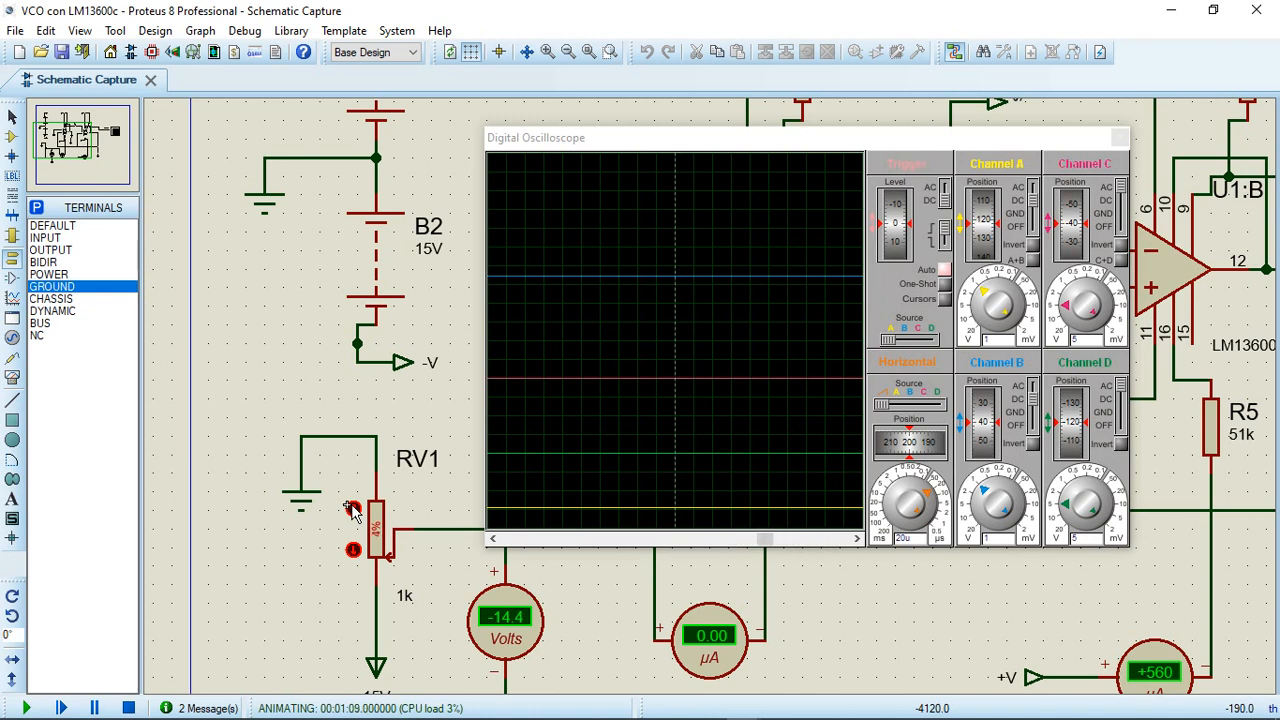
pyautogui.click(353, 509)
pyautogui.click(353, 509)
pyautogui.click(353, 508)
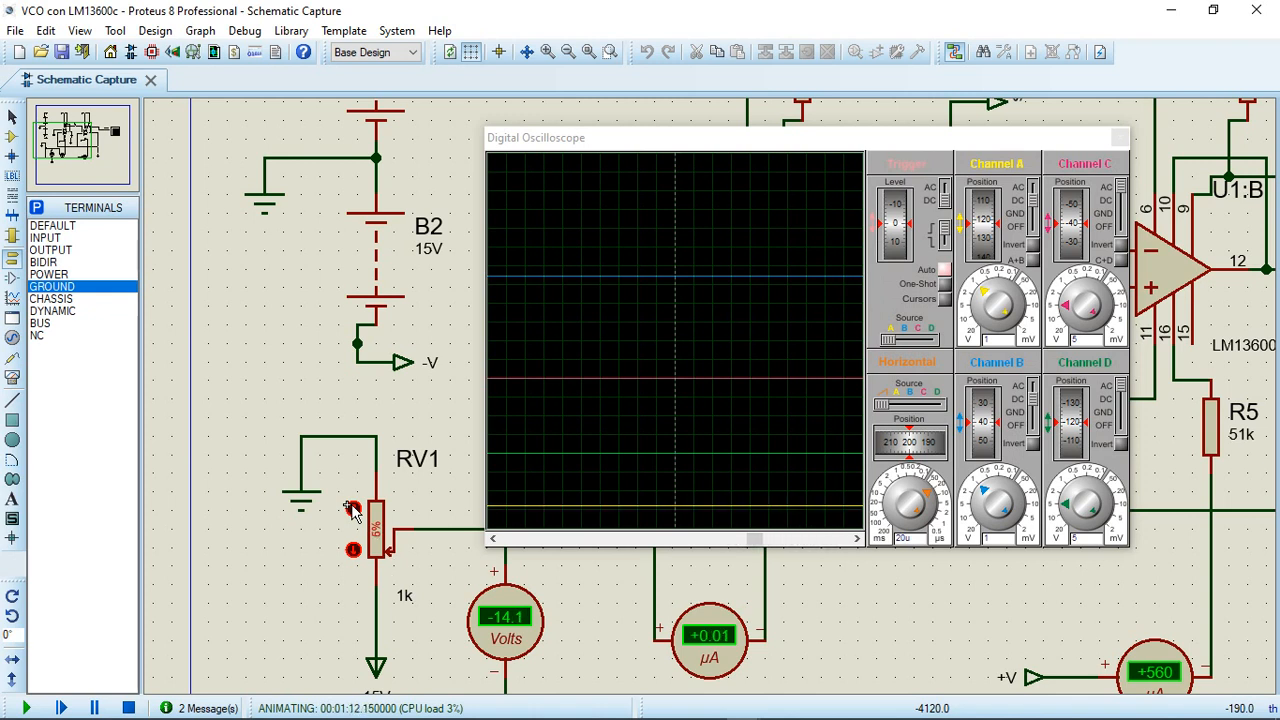
pyautogui.click(353, 508)
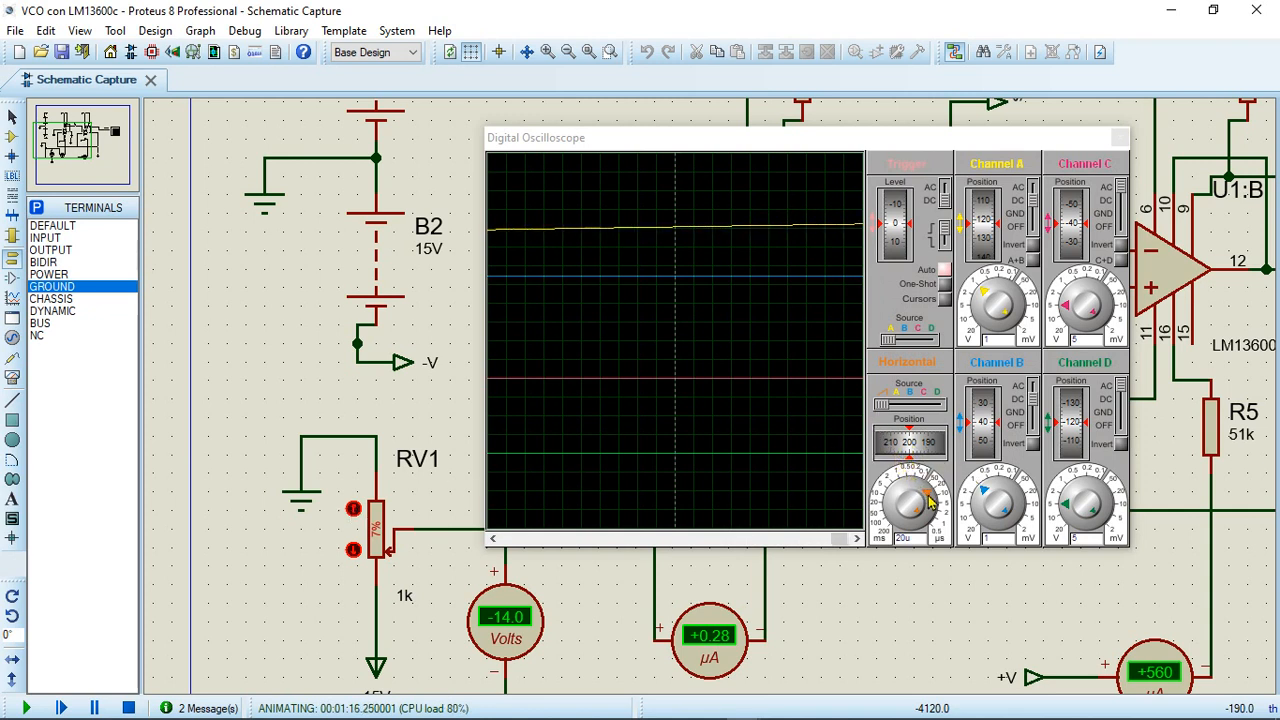
pyautogui.moveTo(930, 500); pyautogui.dragTo(893, 484)
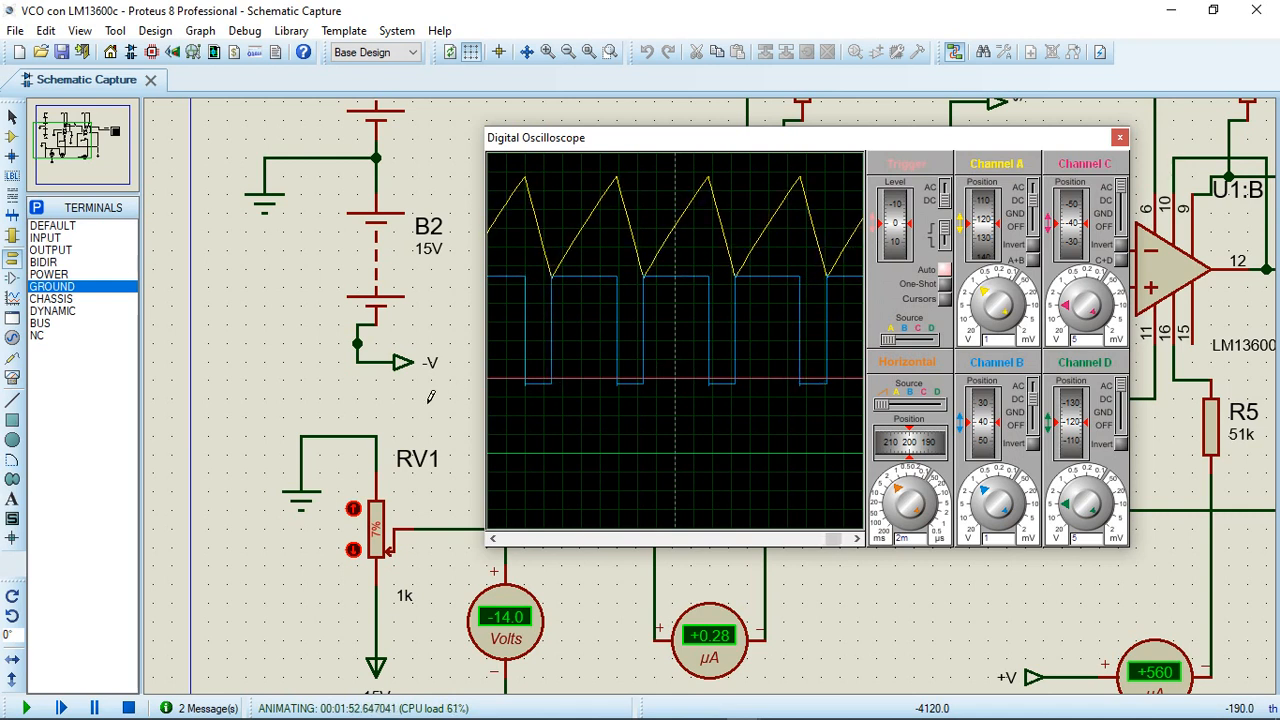
# Raise potentiometer RV1 to 8% and set the oscilloscope's horizontal time base to 1 ms per division.
pyautogui.click(353, 510)
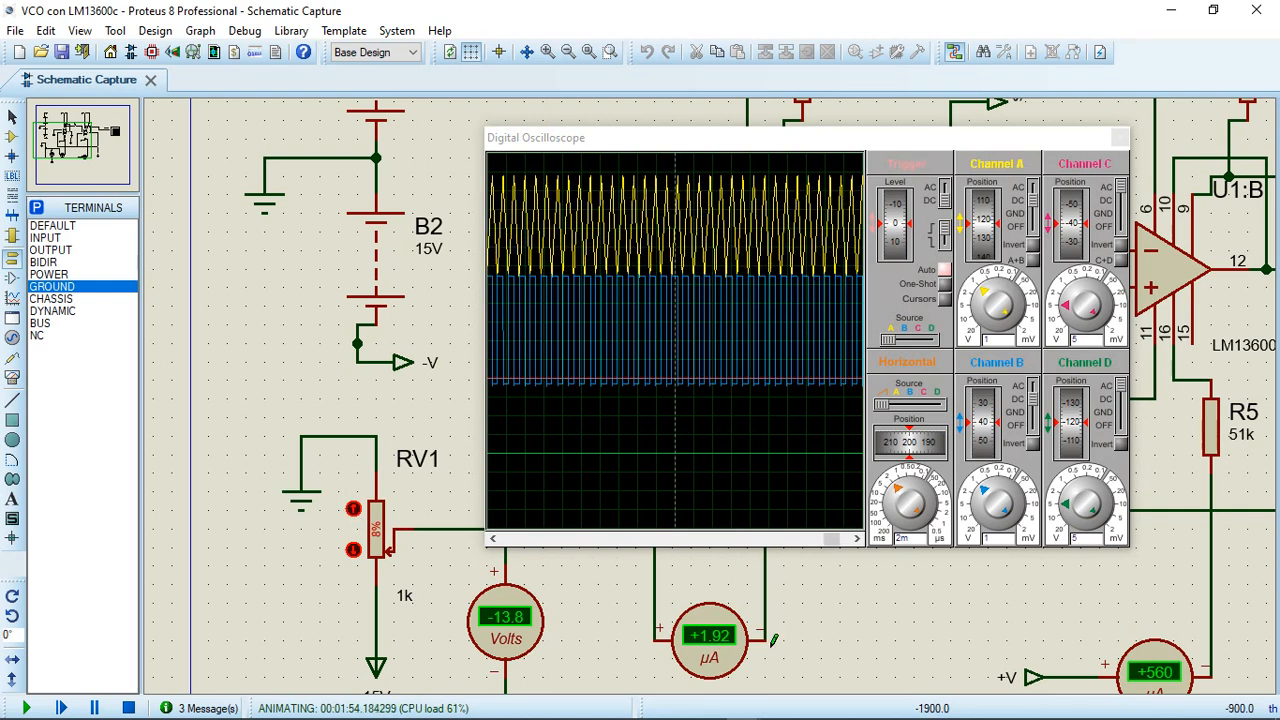
pyautogui.click(895, 492)
pyautogui.moveTo(890, 485); pyautogui.dragTo(899, 480)
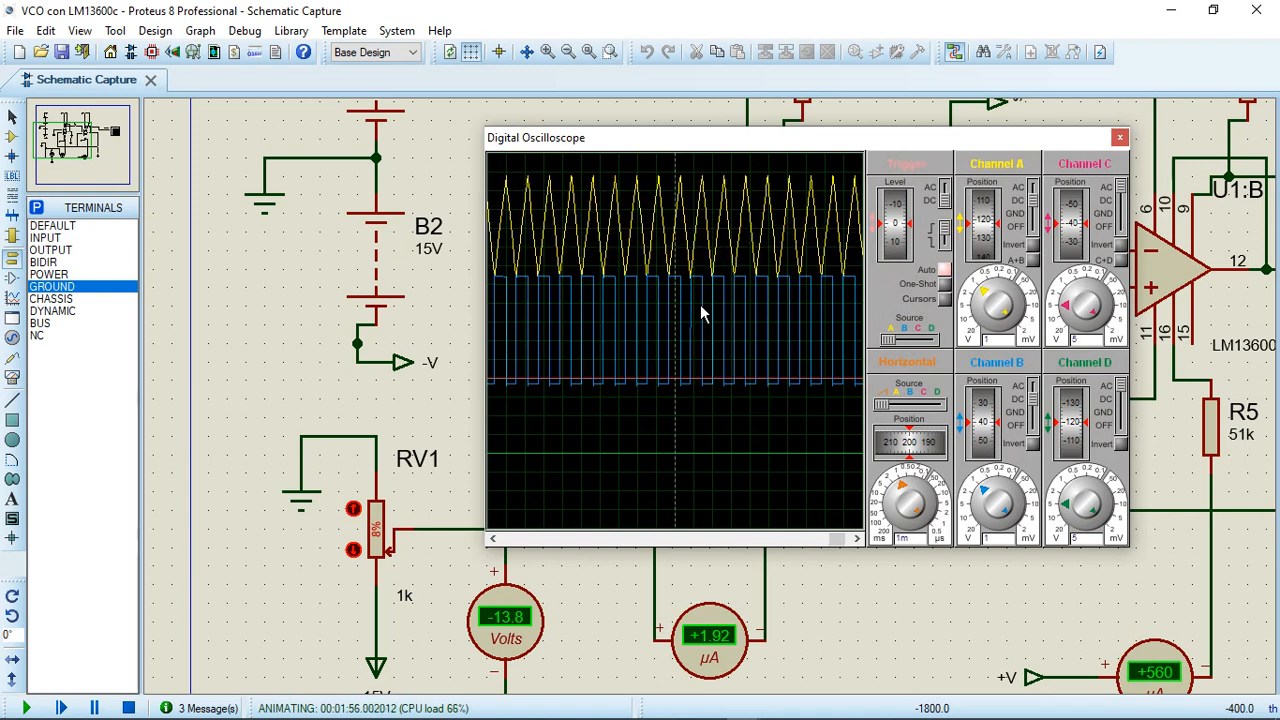
# Raise potentiometer RV1 to 9% and set the oscilloscope's horizontal time base to 0.2 ms per division.
pyautogui.click(353, 510)
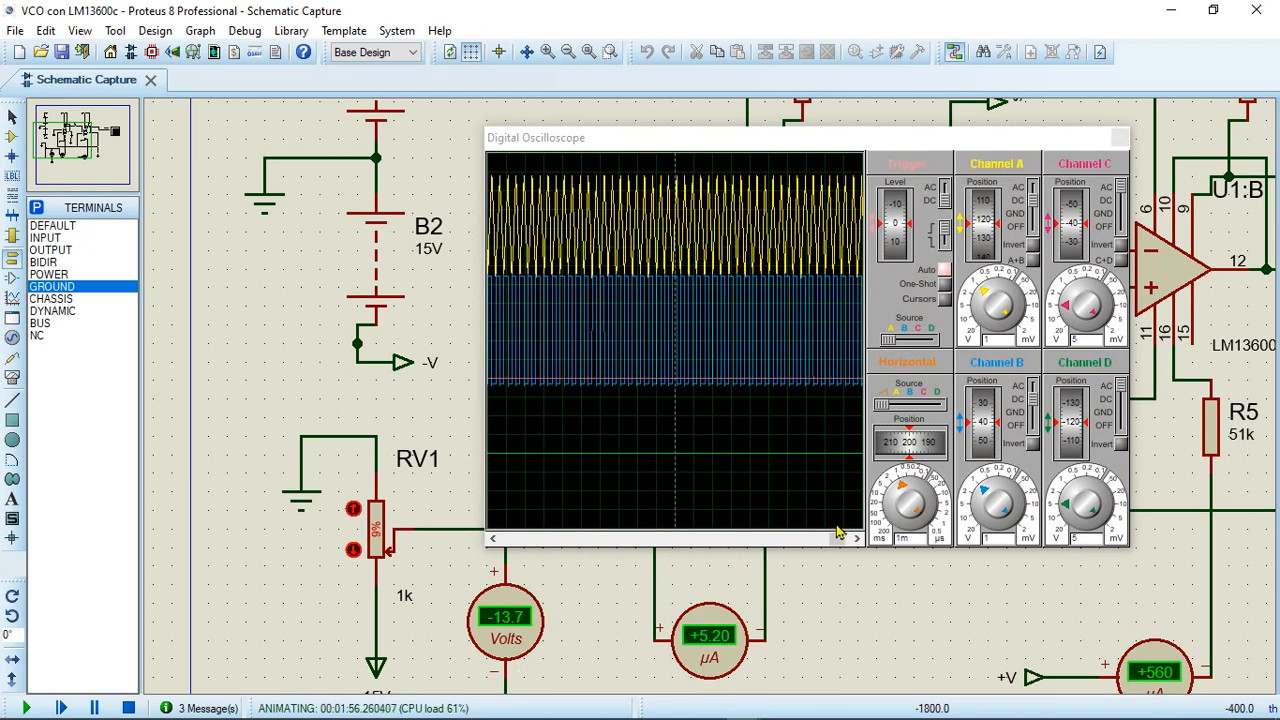
pyautogui.click(903, 488)
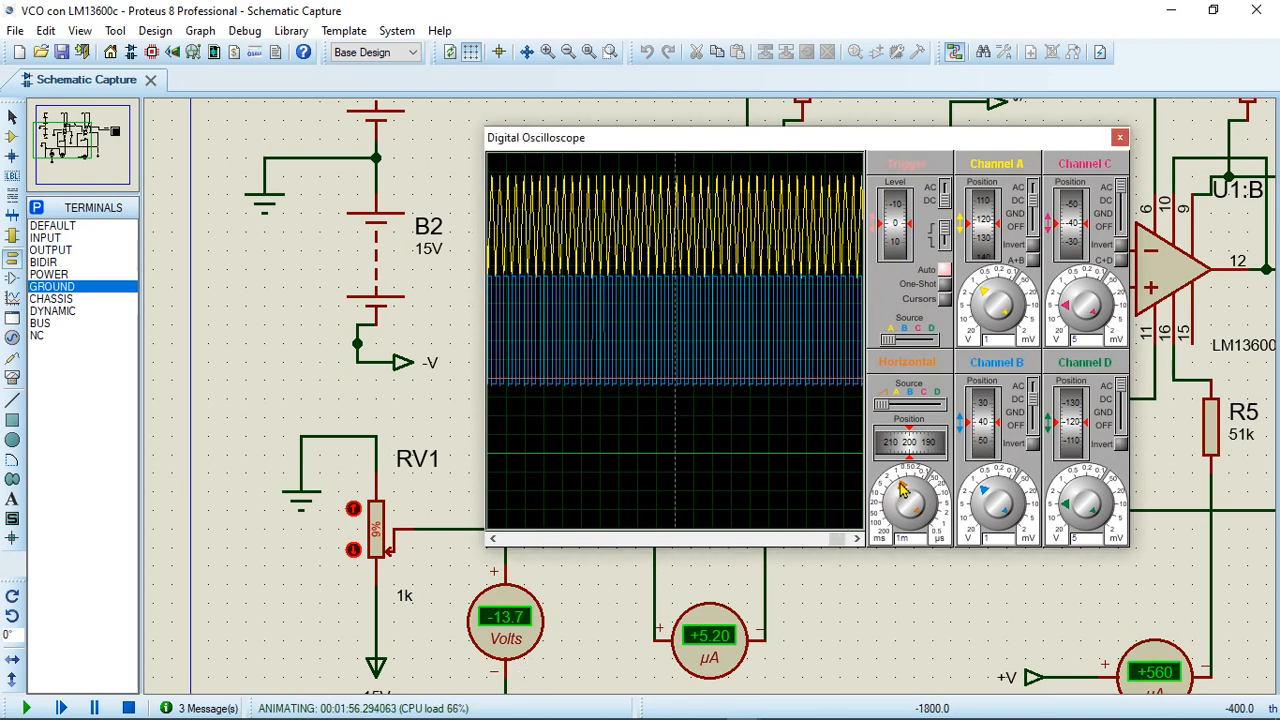
pyautogui.click(908, 486)
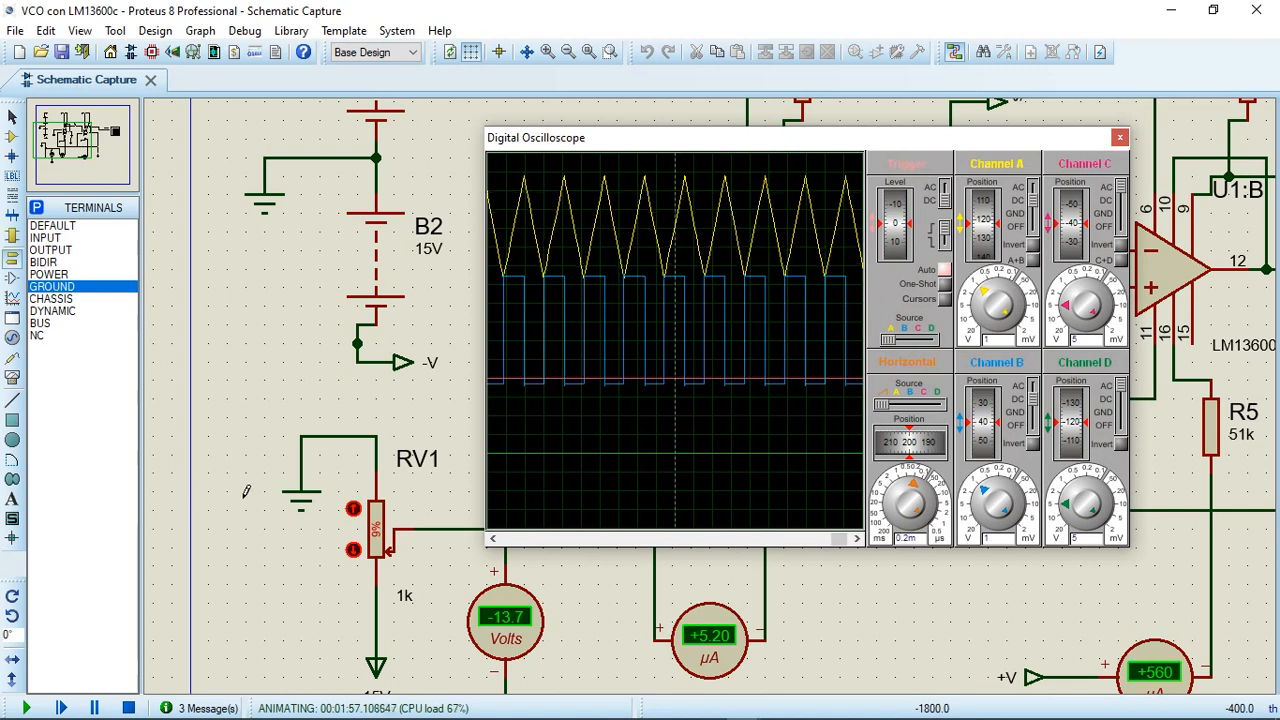
# Stop the simulation and try to restart it with potentiometer RV1 at 9%, closing the simulation error log.
pyautogui.click(128, 707)
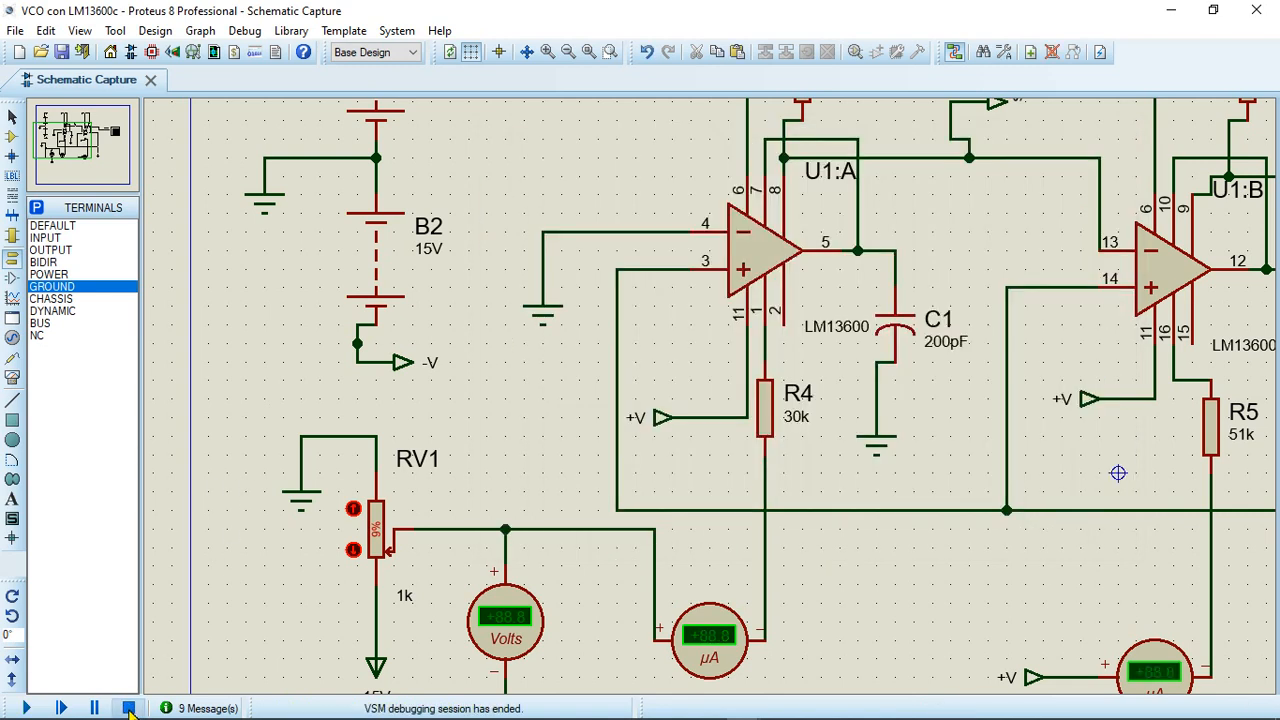
pyautogui.click(30, 708)
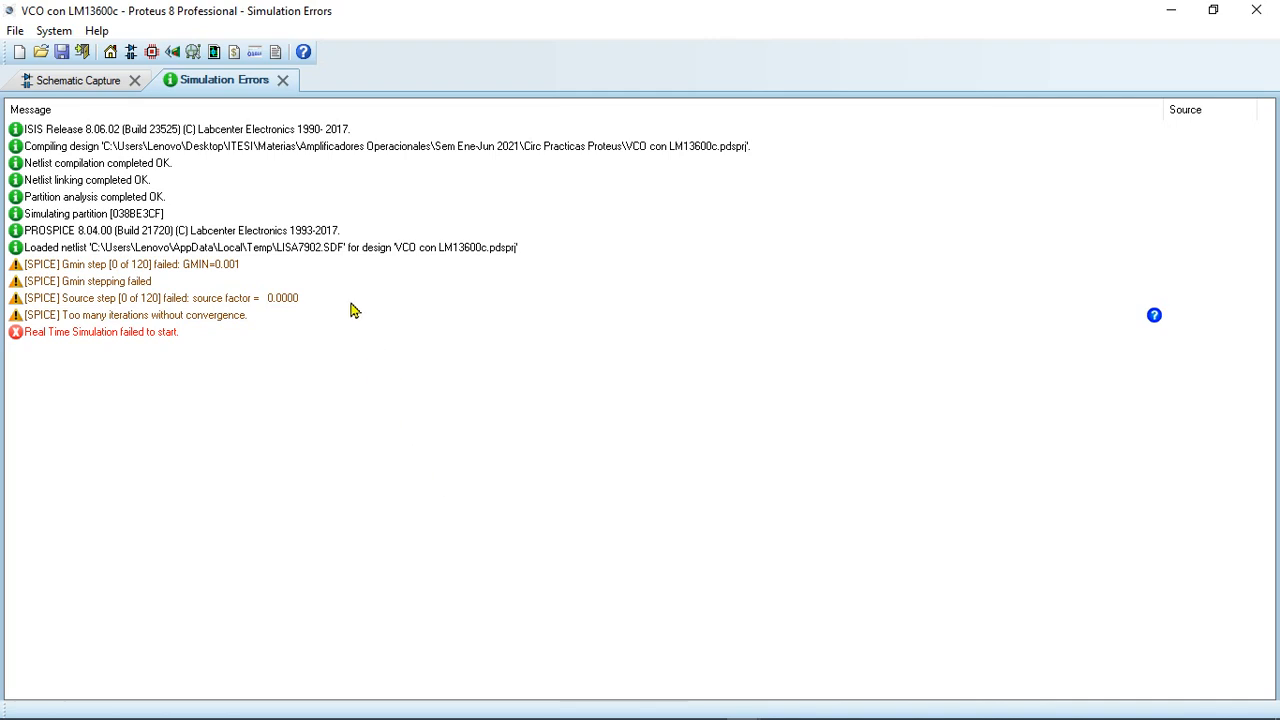
pyautogui.click(283, 80)
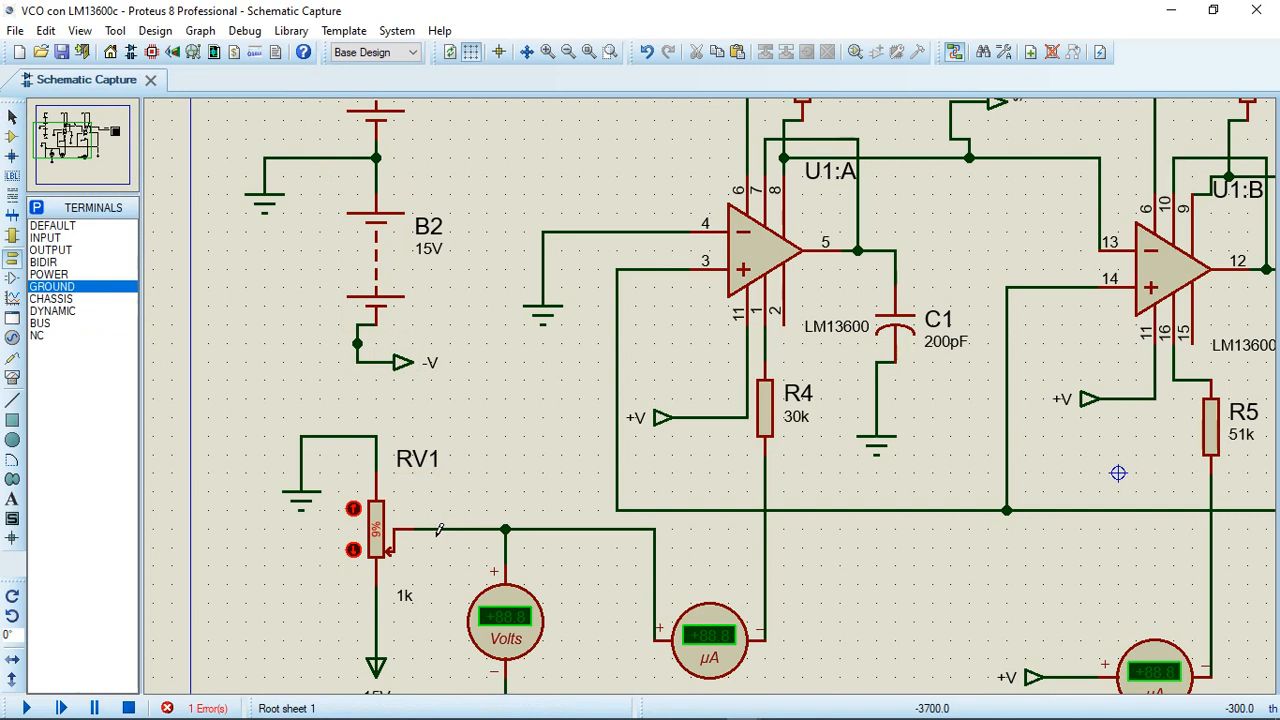
pyautogui.click(30, 708)
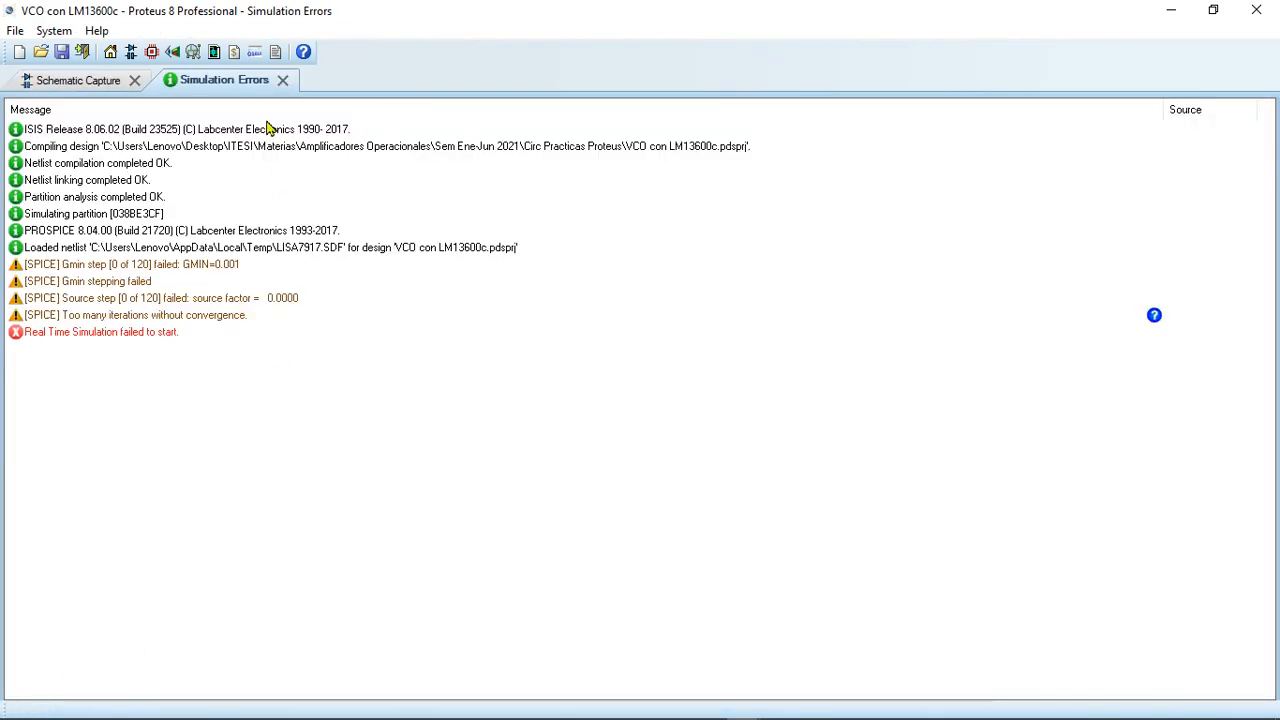
pyautogui.click(283, 80)
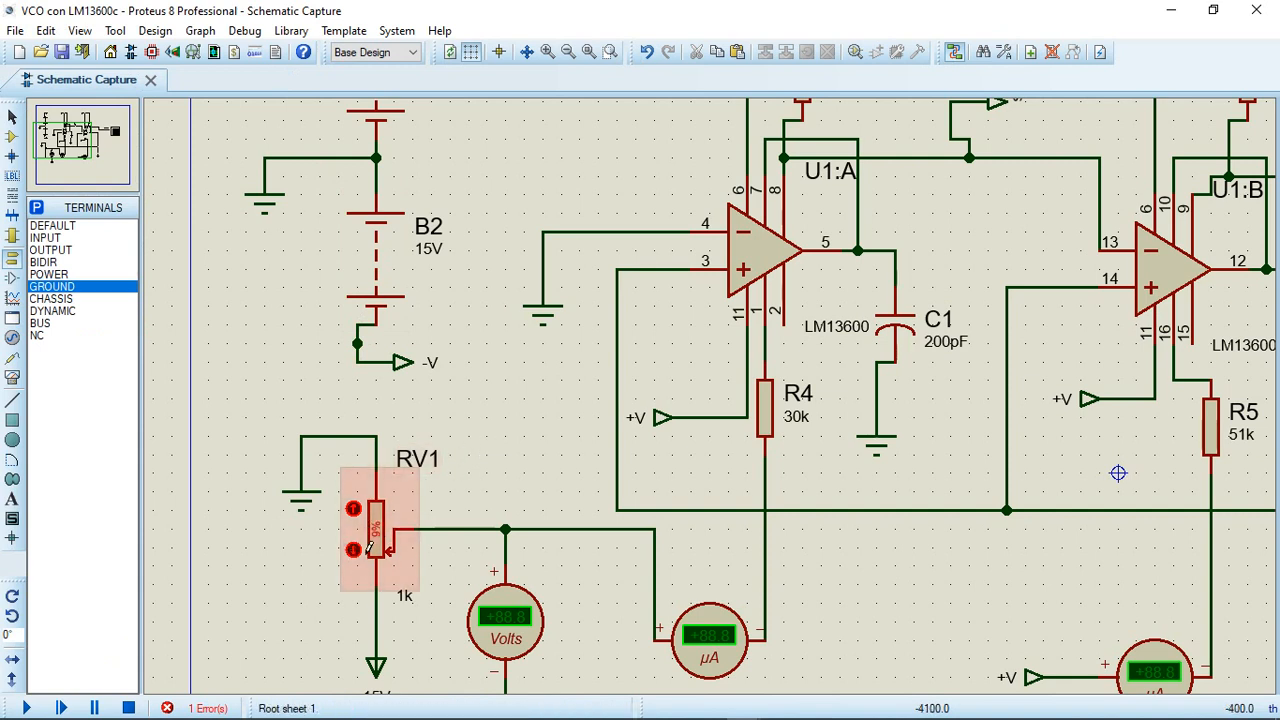
# Lower potentiometer RV1 to 0% and start the simulation.
pyautogui.click(354, 550)
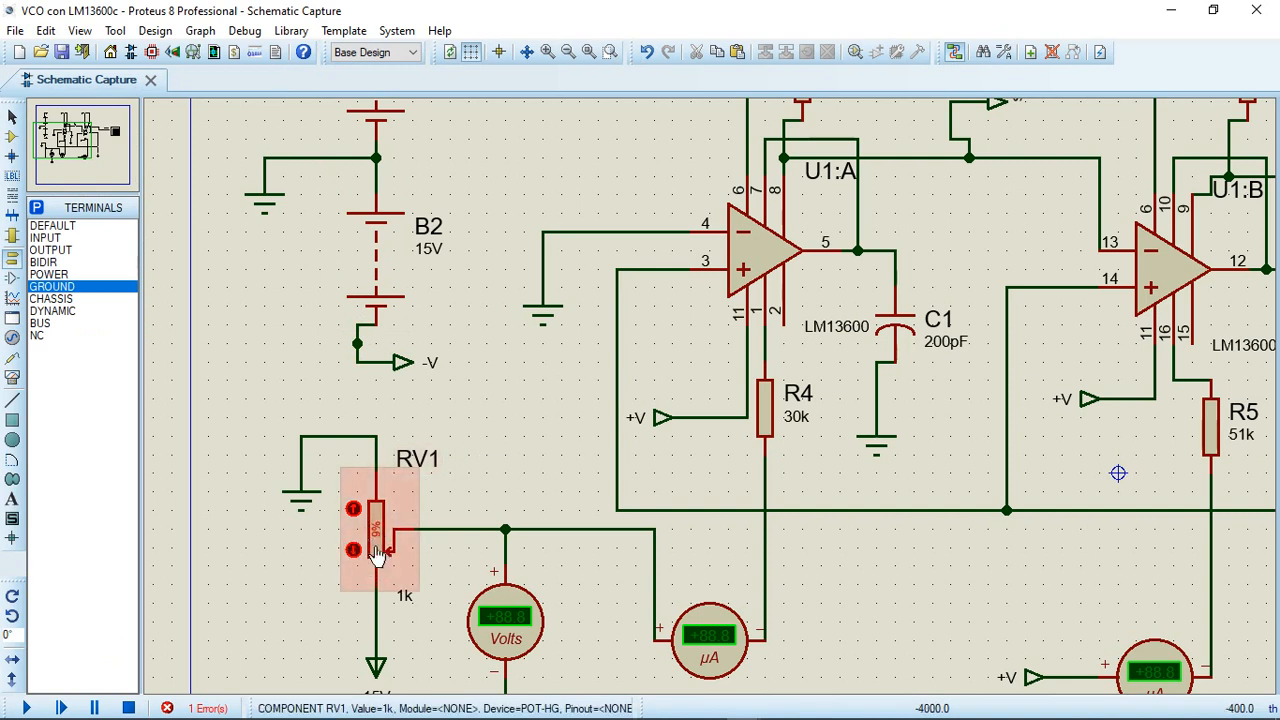
pyautogui.click(376, 562)
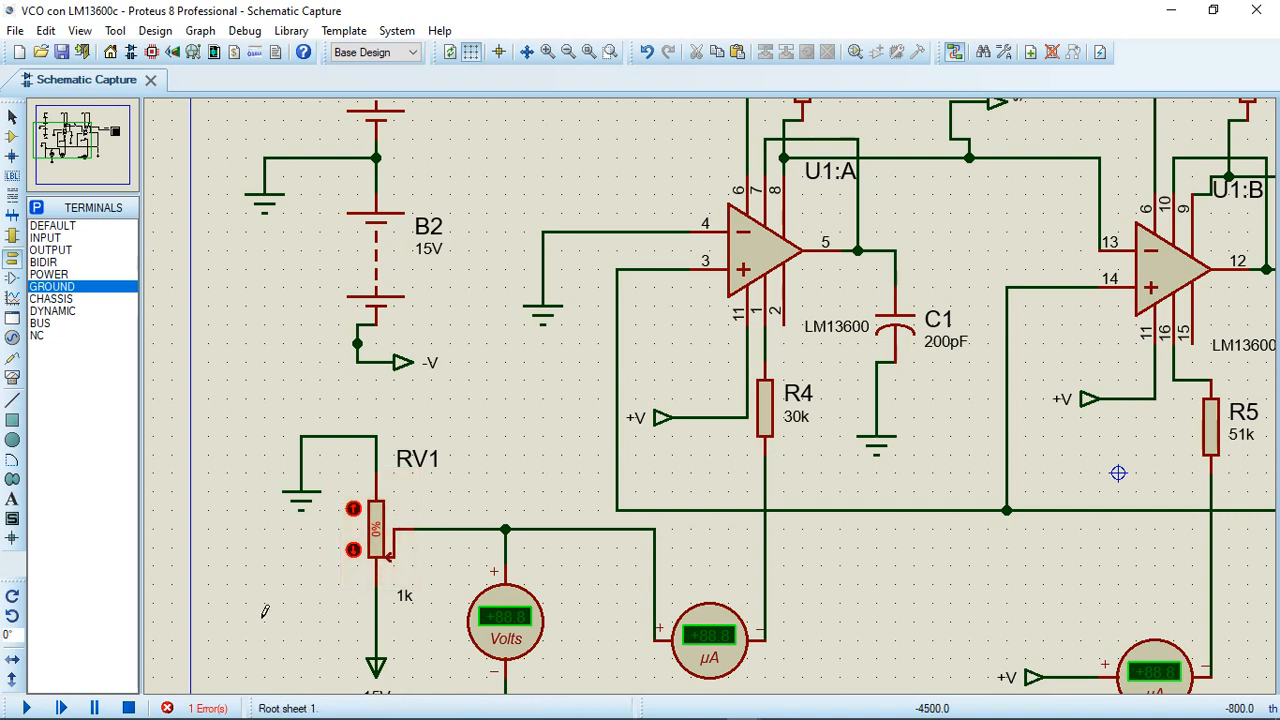
pyautogui.click(27, 708)
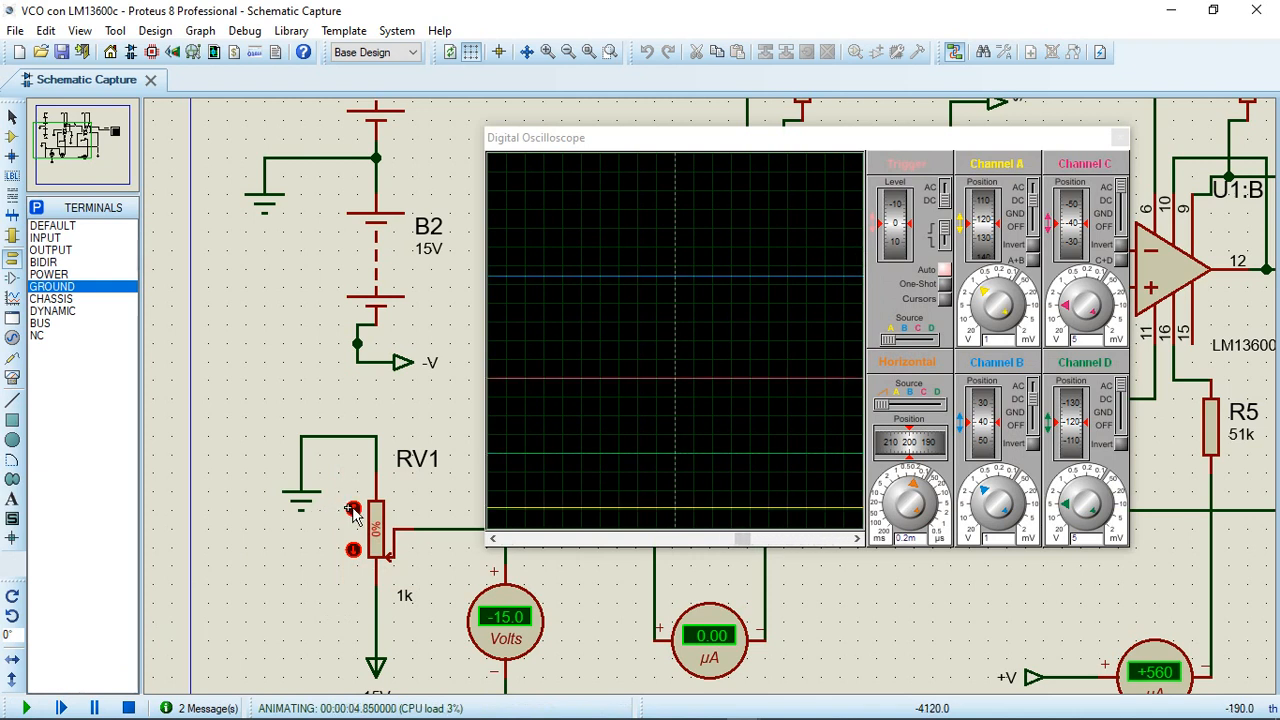
# Raise potentiometer RV1 to 7%, set oscilloscope Channel D to 20 V per division, and close the simulation error log.
pyautogui.click(352, 508)
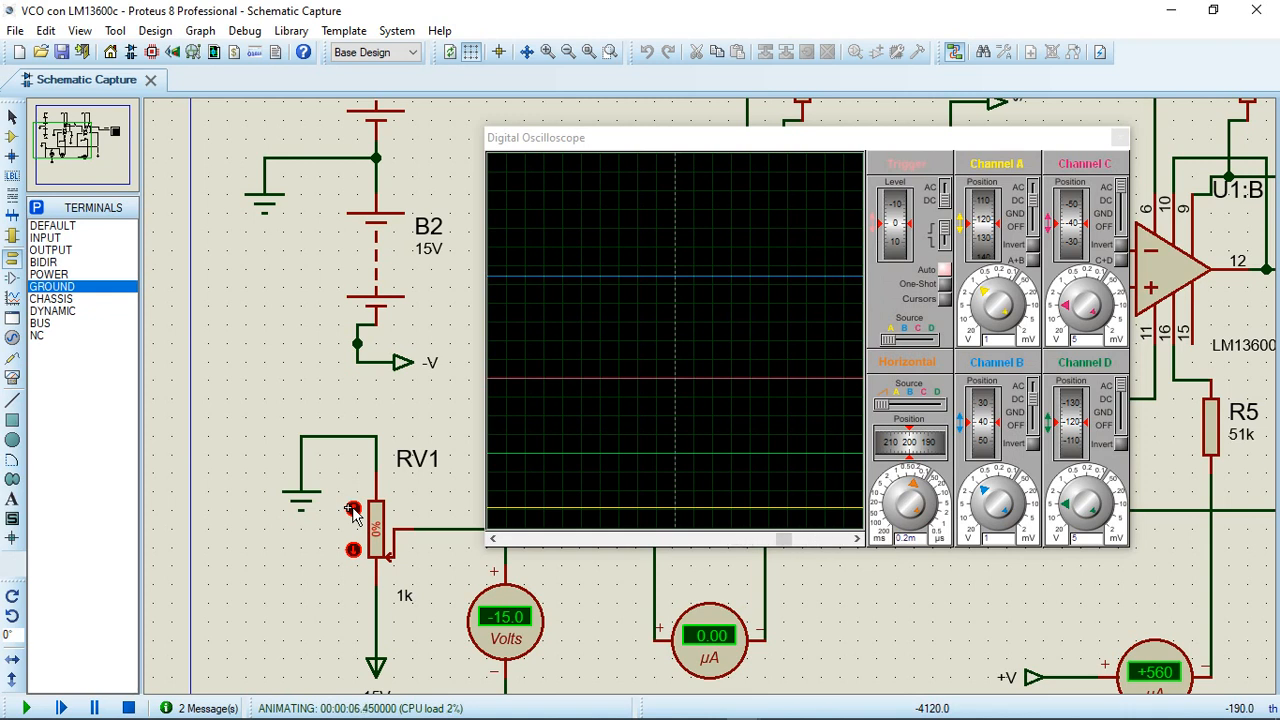
pyautogui.click(352, 510)
pyautogui.click(352, 510)
pyautogui.click(352, 510)
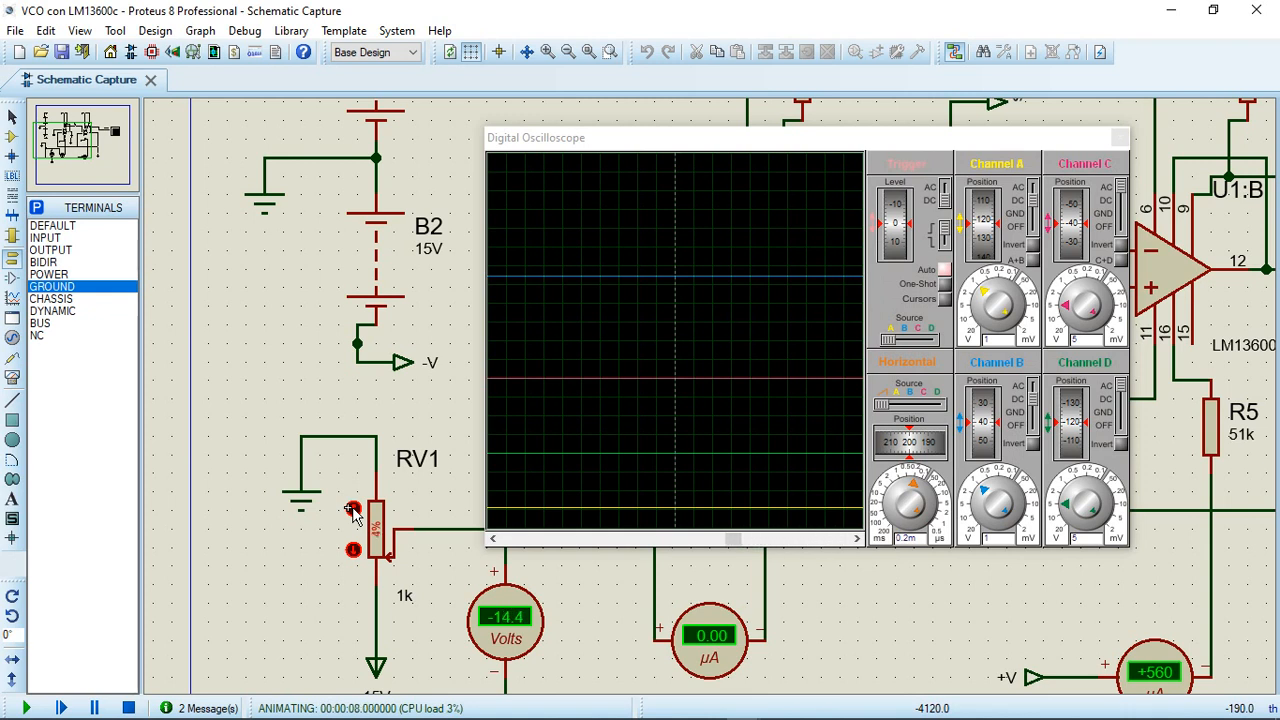
pyautogui.click(352, 510)
pyautogui.click(352, 510)
pyautogui.click(352, 510)
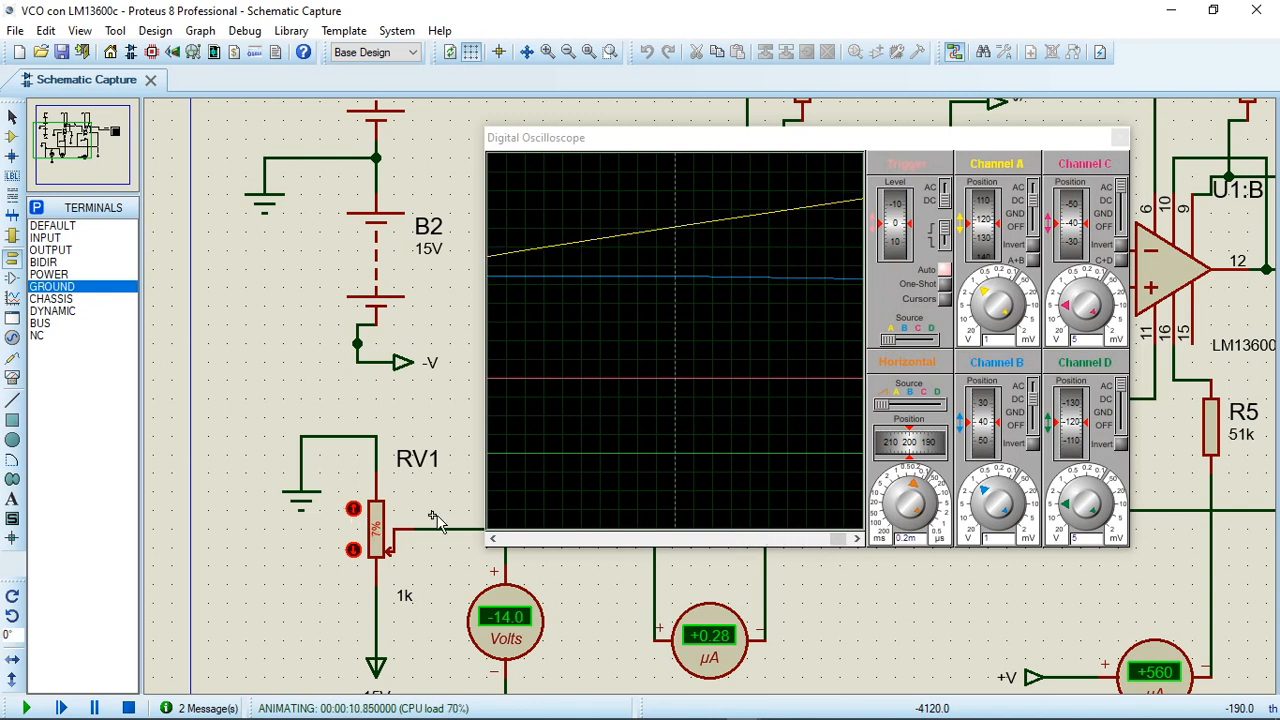
pyautogui.moveTo(1063, 499); pyautogui.dragTo(1087, 518)
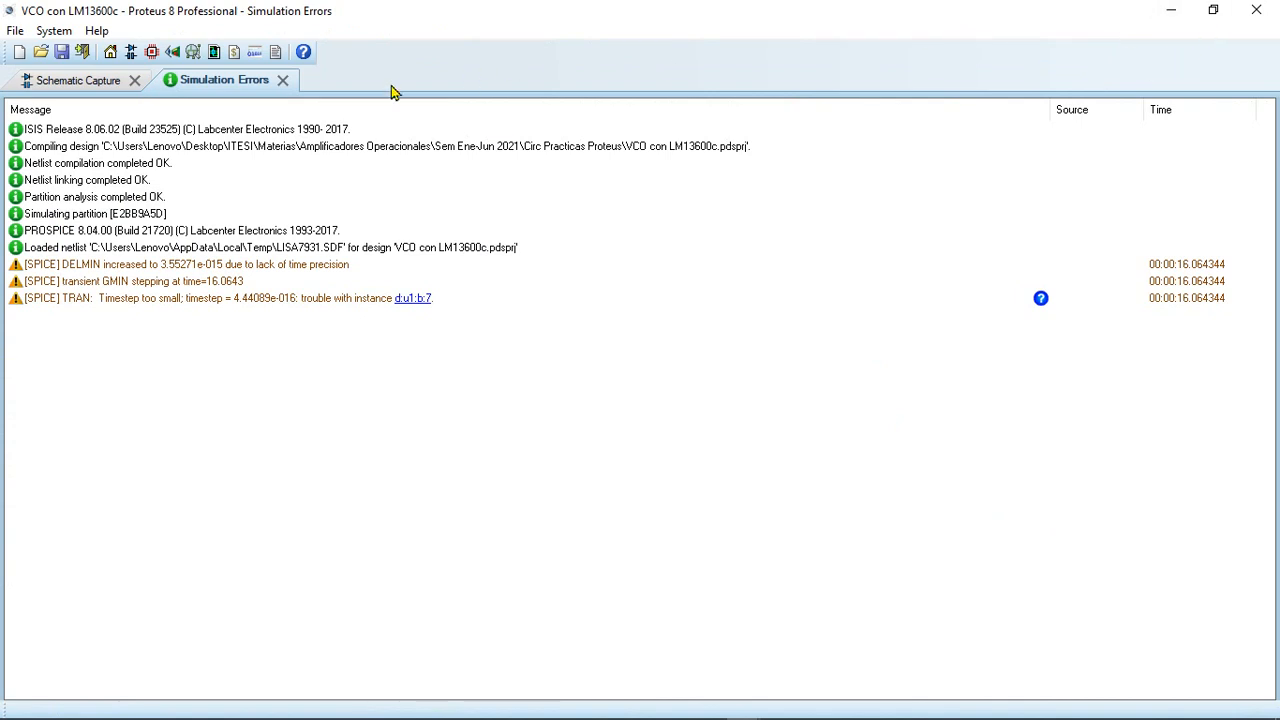
pyautogui.click(283, 80)
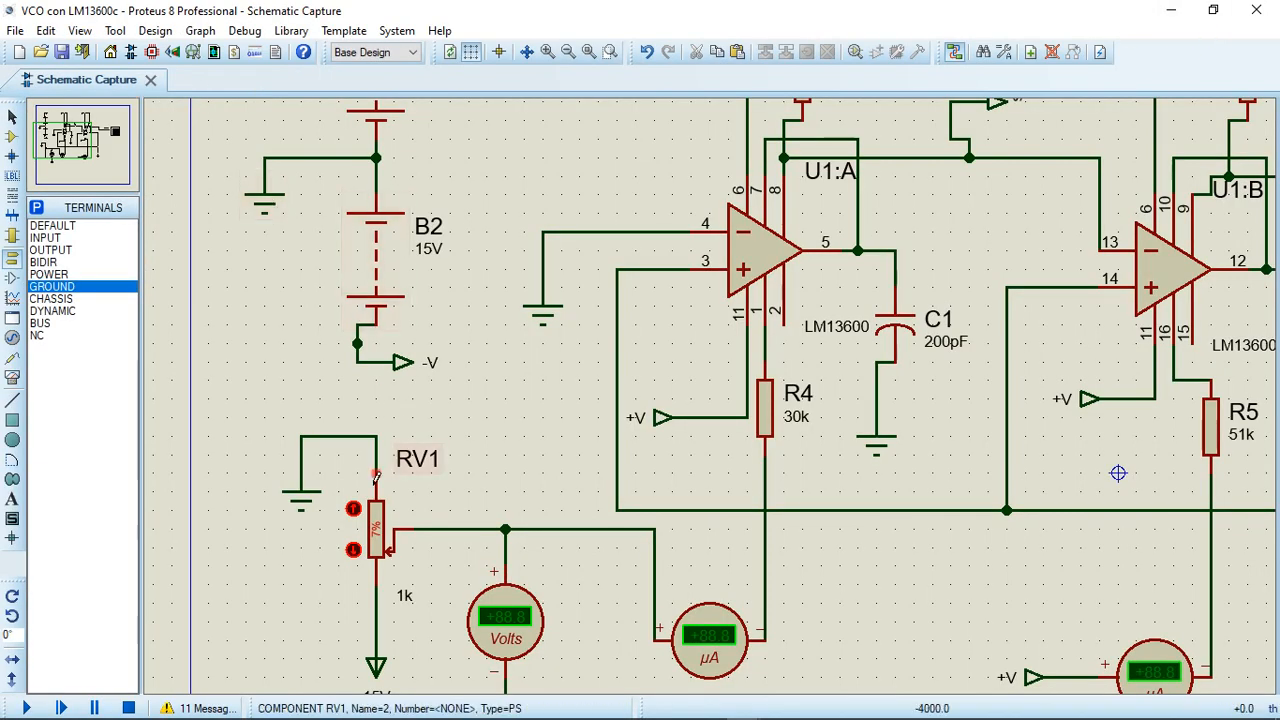
# Lower potentiometer RV1 to 3% and run the simulation again.
pyautogui.click(28, 708)
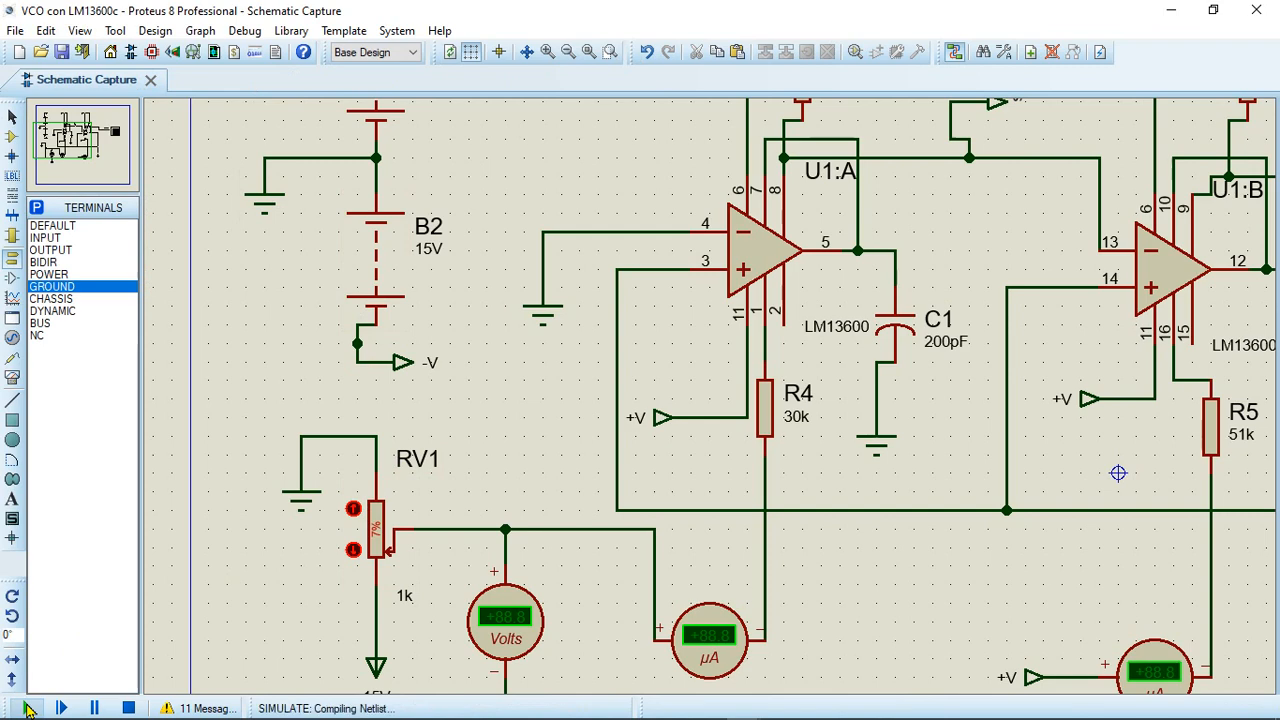
pyautogui.click(283, 80)
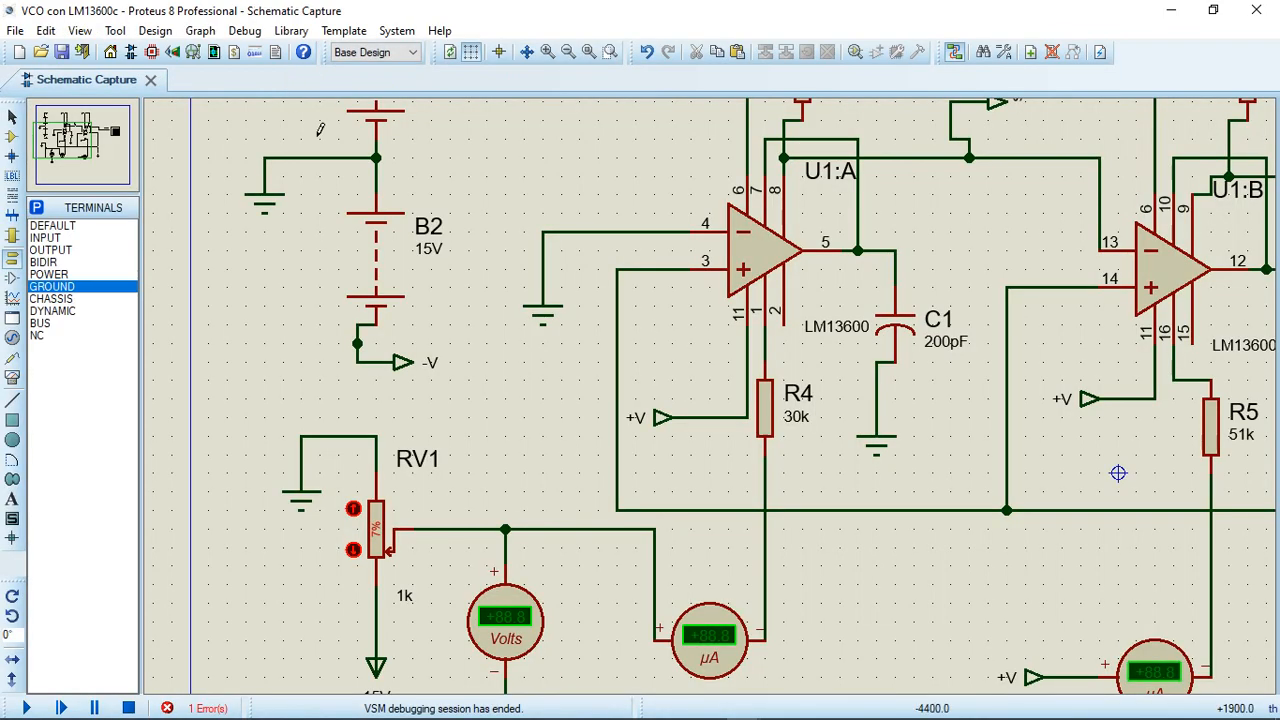
pyautogui.click(352, 551)
pyautogui.click(352, 551)
pyautogui.click(352, 551)
pyautogui.click(352, 551)
pyautogui.click(26, 708)
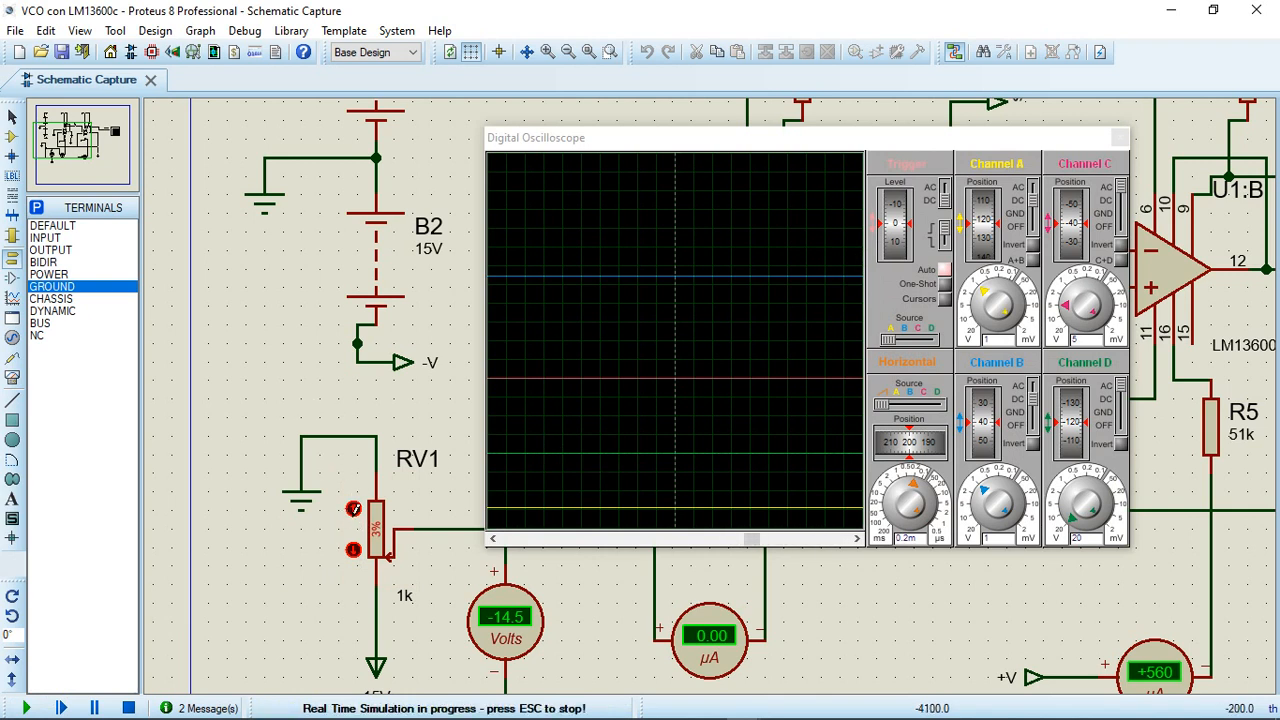
# Raise potentiometer RV1 to 7% and set the oscilloscope's horizontal time base to 2 ms per division.
pyautogui.click(353, 508)
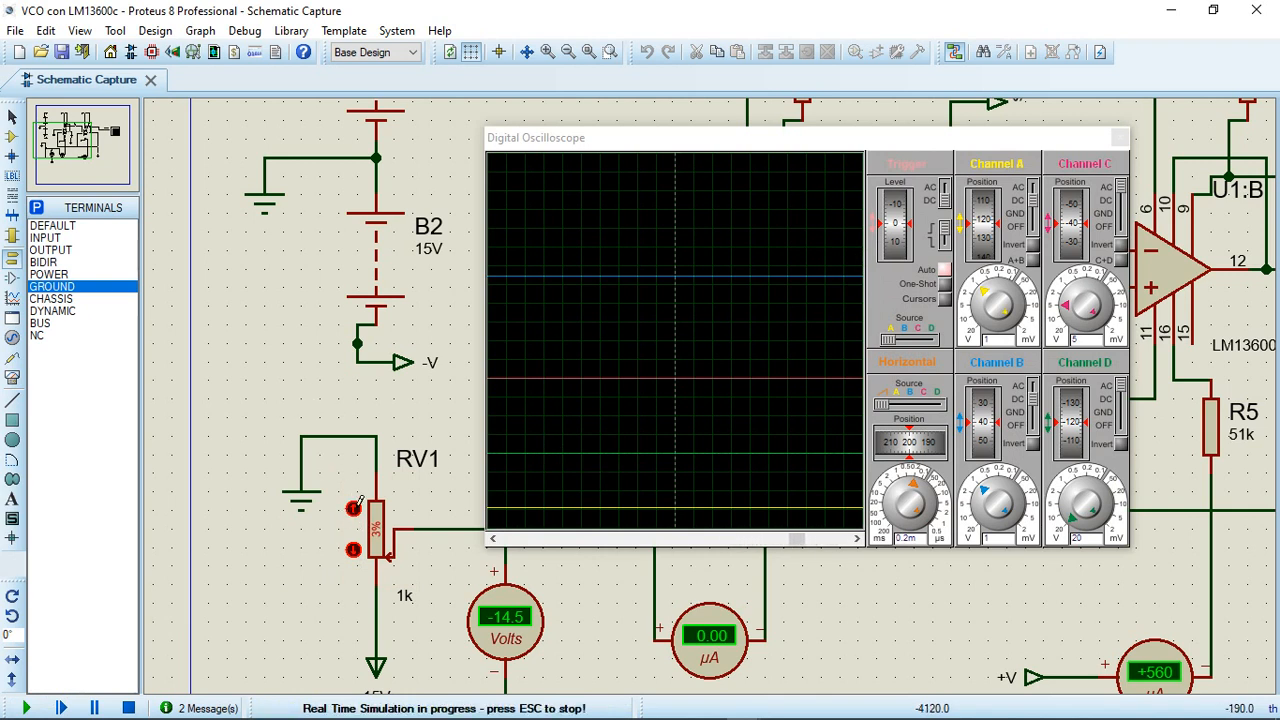
pyautogui.click(355, 508)
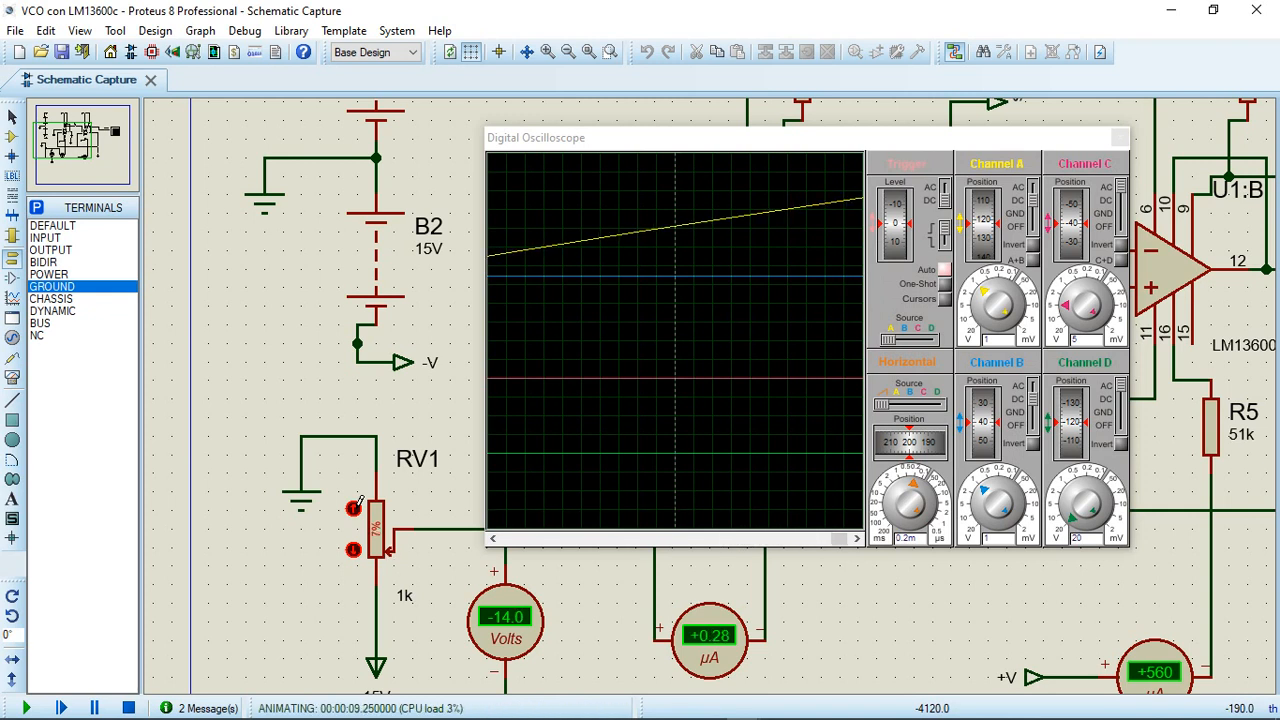
pyautogui.click(900, 495)
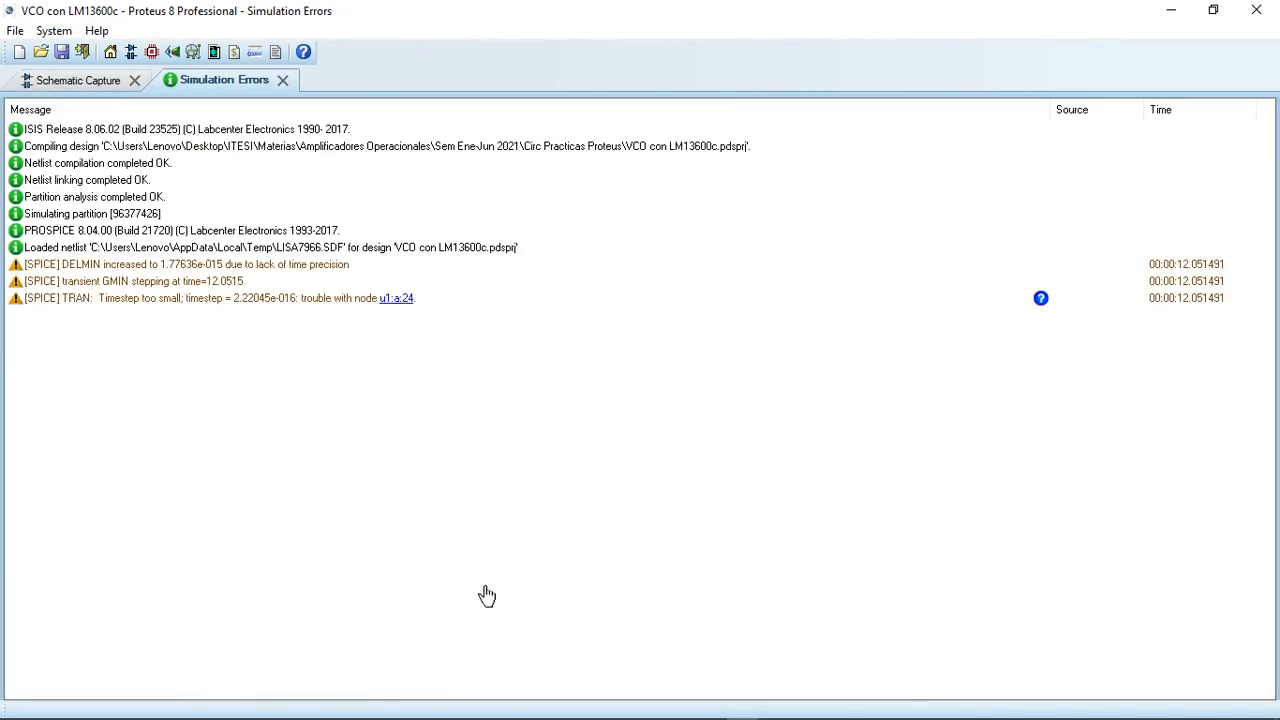
pyautogui.click(282, 80)
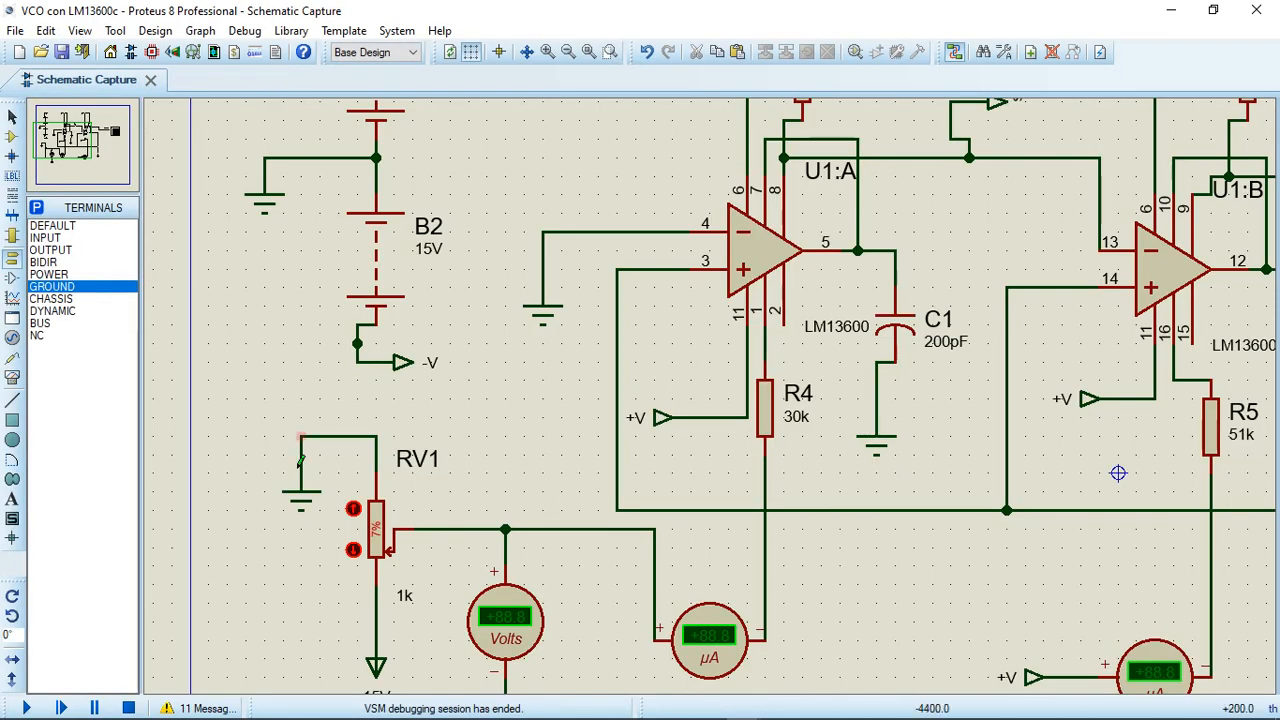
# Try to rerun the simulation with RV1 at 7%, and restart it with RV1 lowered to 0%.
pyautogui.click(27, 708)
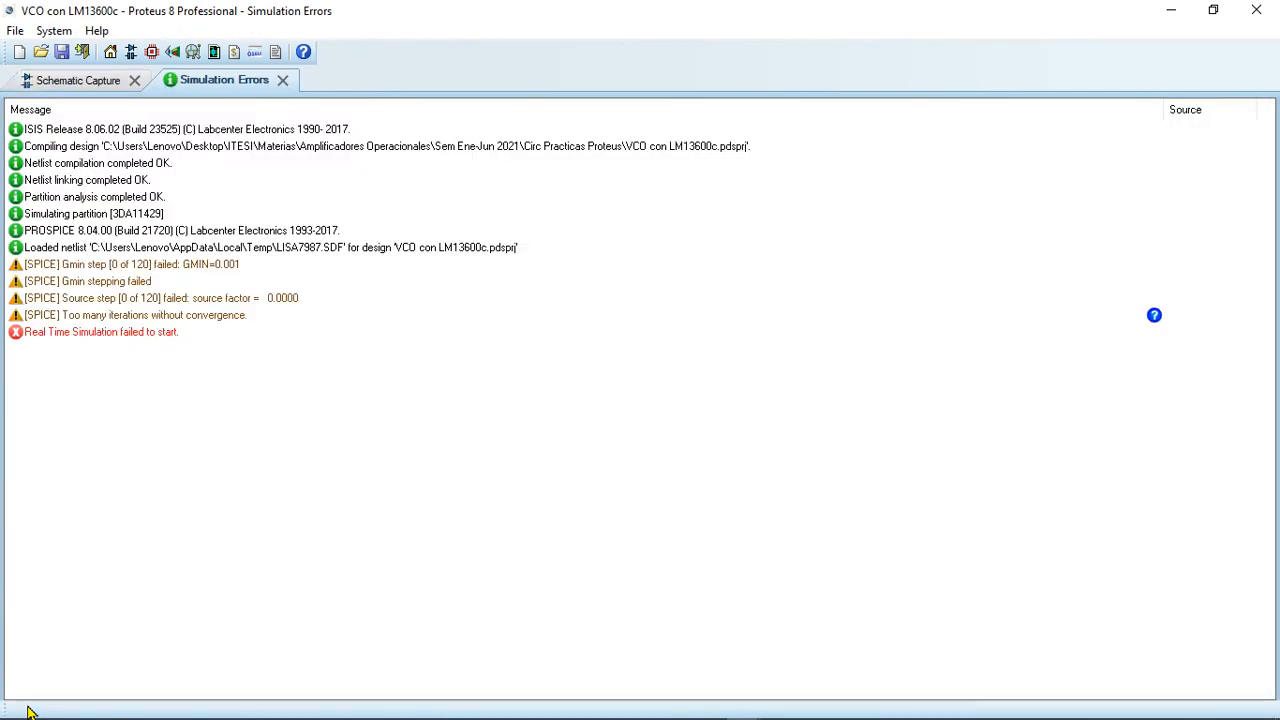
pyautogui.click(282, 80)
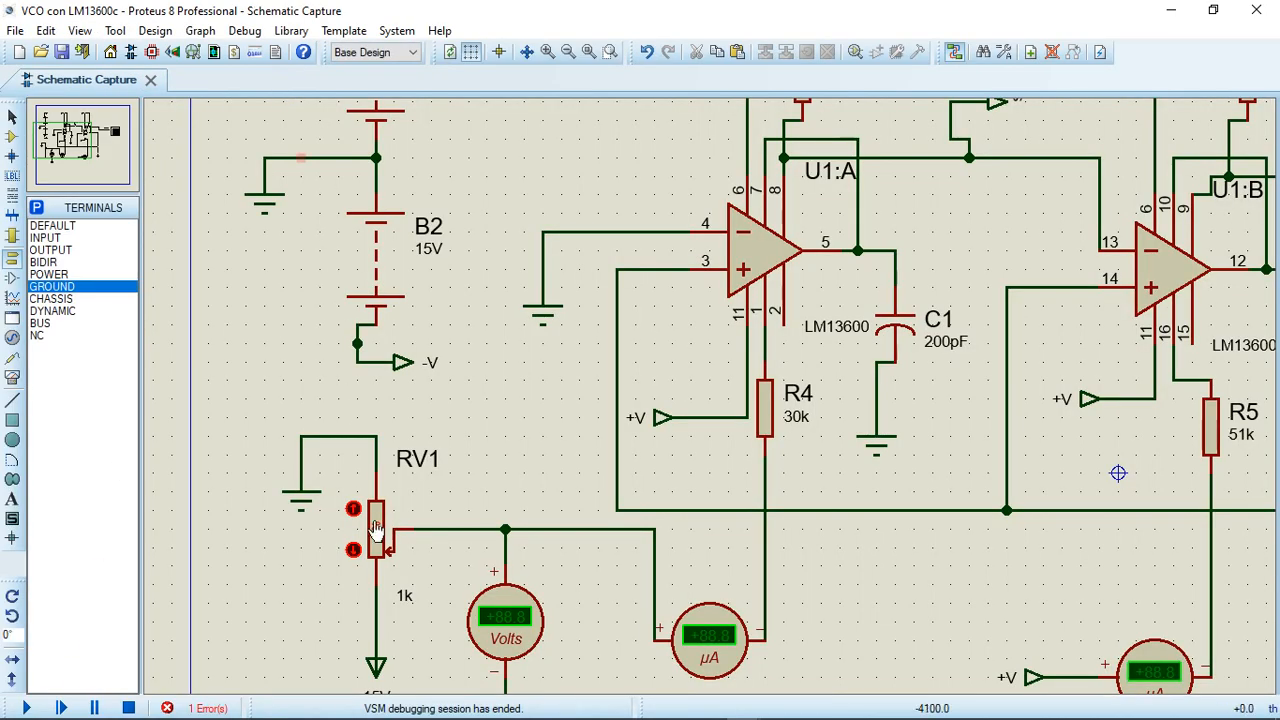
pyautogui.click(355, 551)
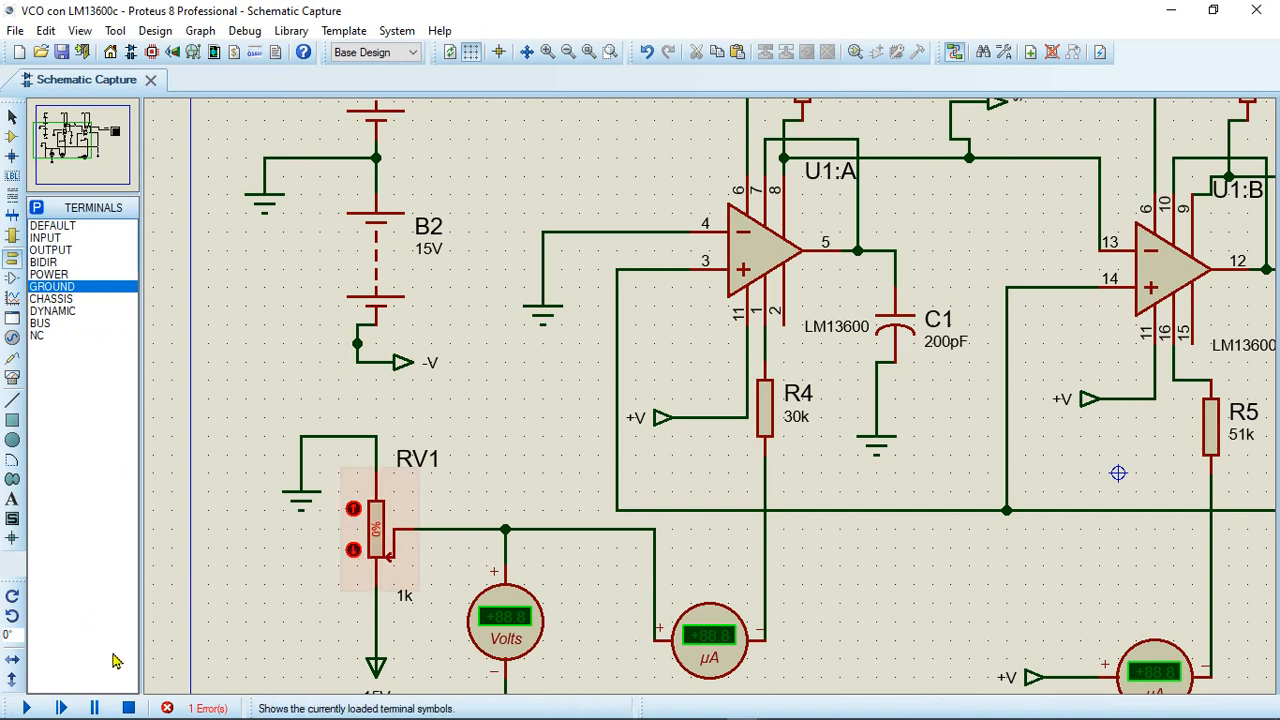
pyautogui.click(27, 708)
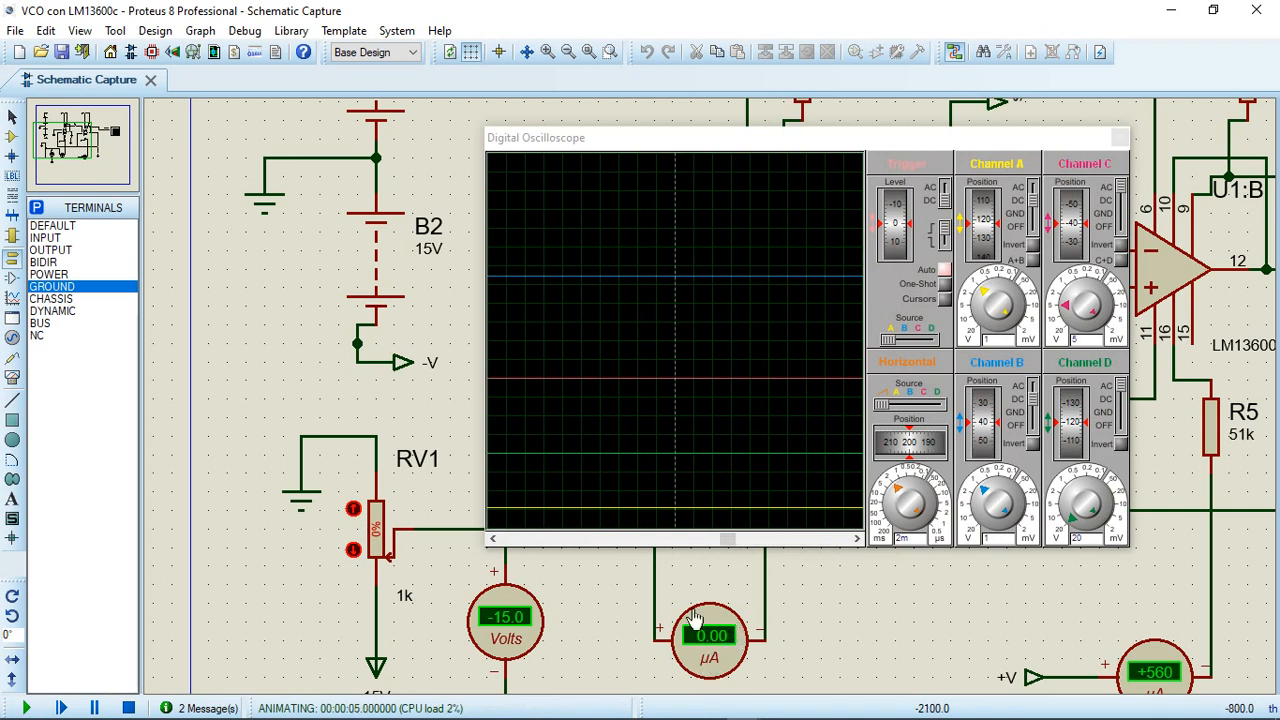
# Raise potentiometer RV1 to 7% during the simulation and close the simulation error log.
pyautogui.click(354, 509)
pyautogui.click(354, 509)
pyautogui.click(354, 509)
pyautogui.click(354, 509)
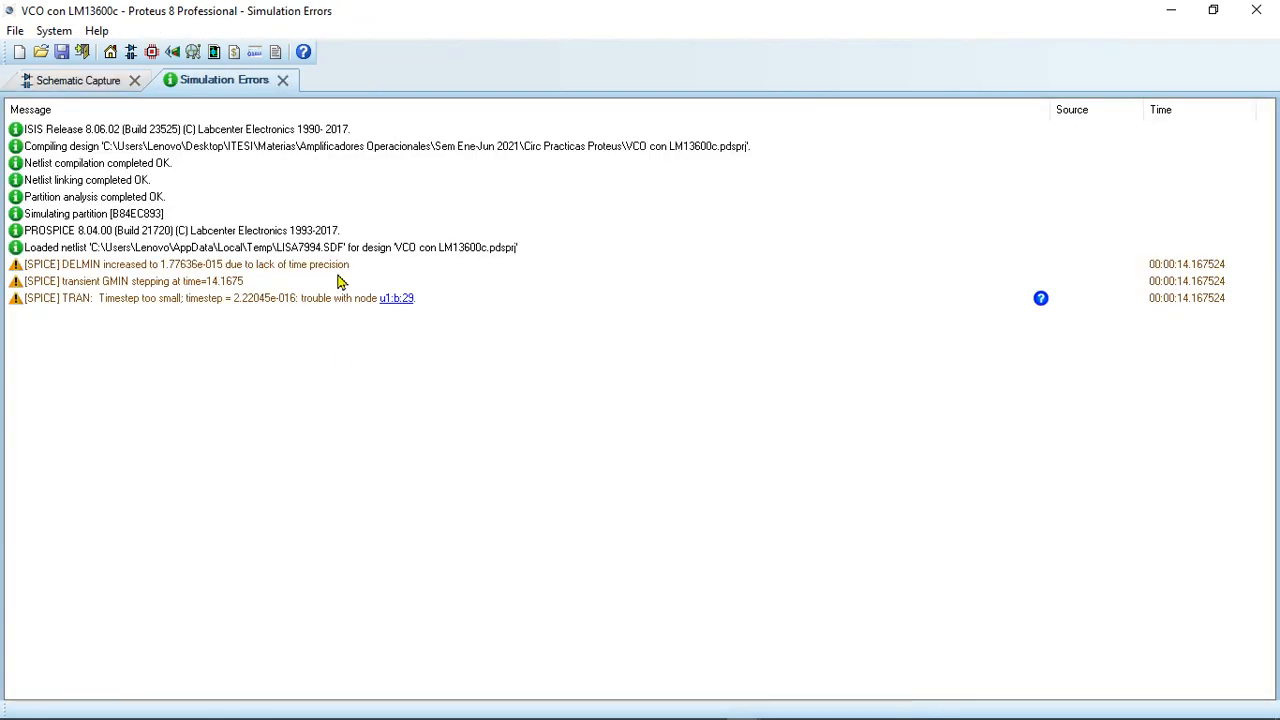
pyautogui.click(282, 80)
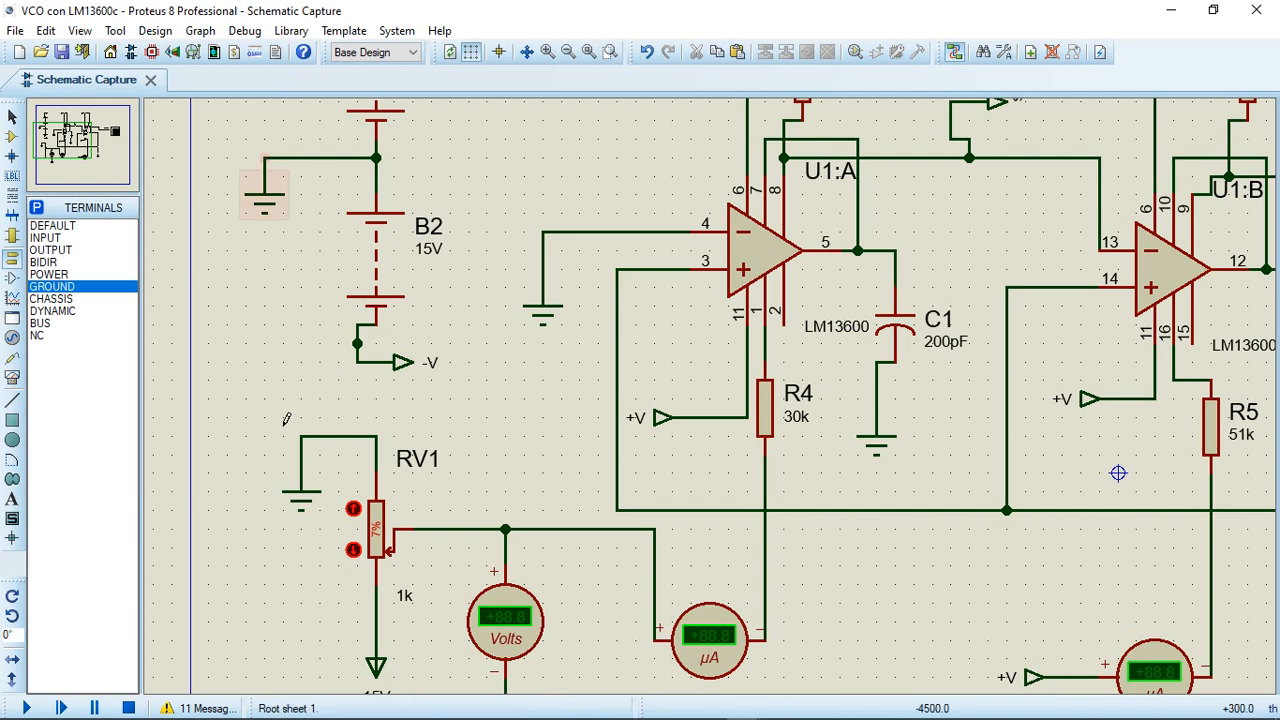
# Restart the simulation with potentiometer RV1 at 0% and raise the wiper to 91% while it runs.
pyautogui.click(386, 561)
pyautogui.click(386, 561)
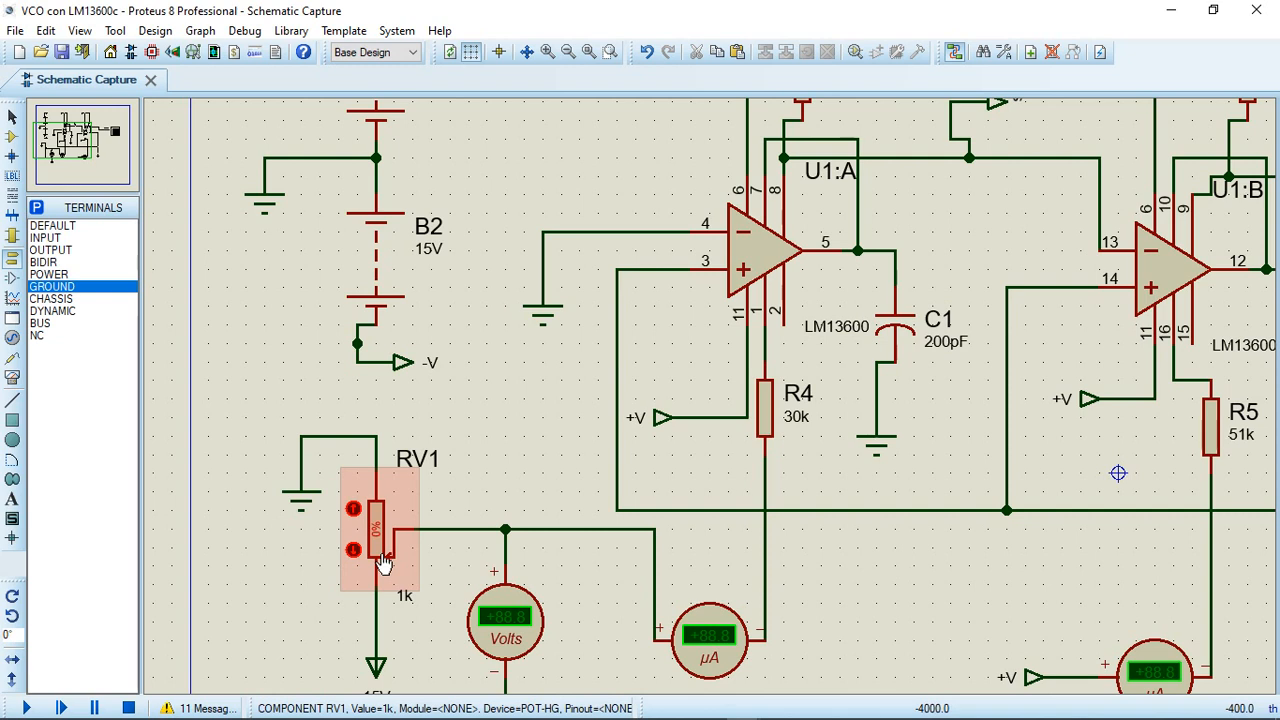
pyautogui.click(26, 708)
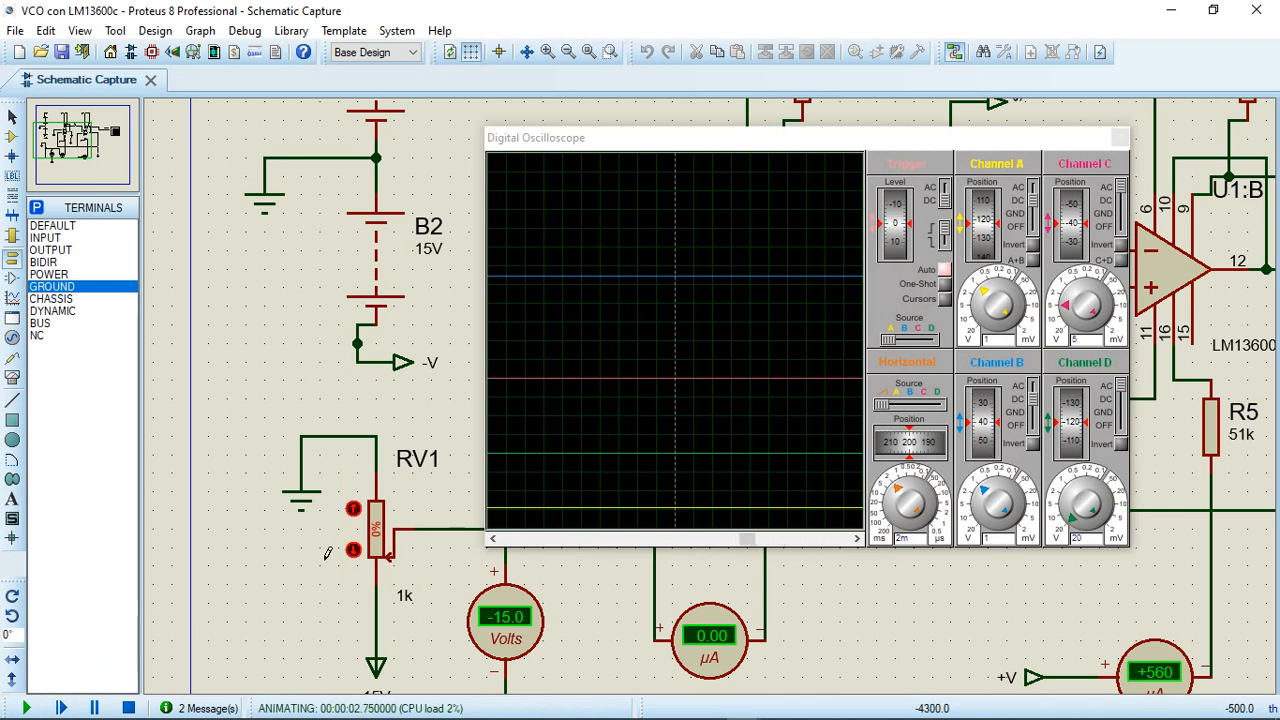
pyautogui.click(385, 565)
pyautogui.moveTo(381, 564); pyautogui.dragTo(378, 511)
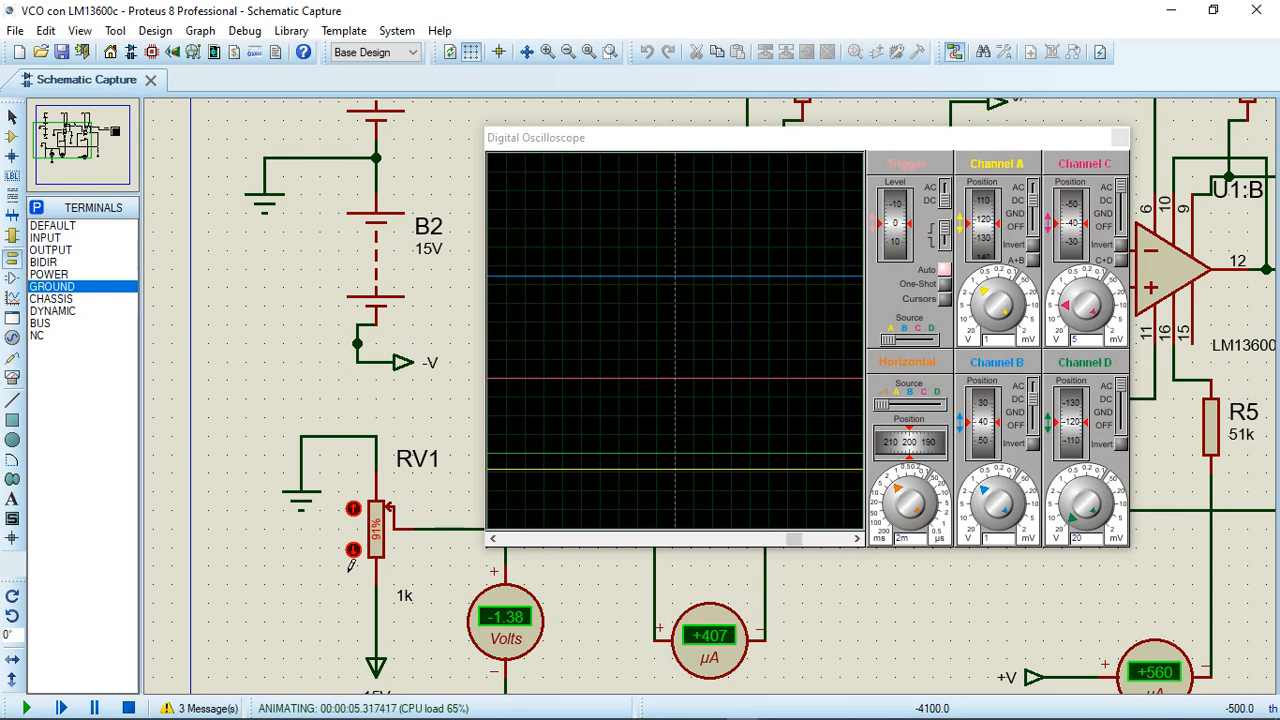
# Lower potentiometer RV1 to 16% and set the oscilloscope's horizontal time base to 10 µs per division.
pyautogui.moveTo(382, 515); pyautogui.dragTo(381, 558)
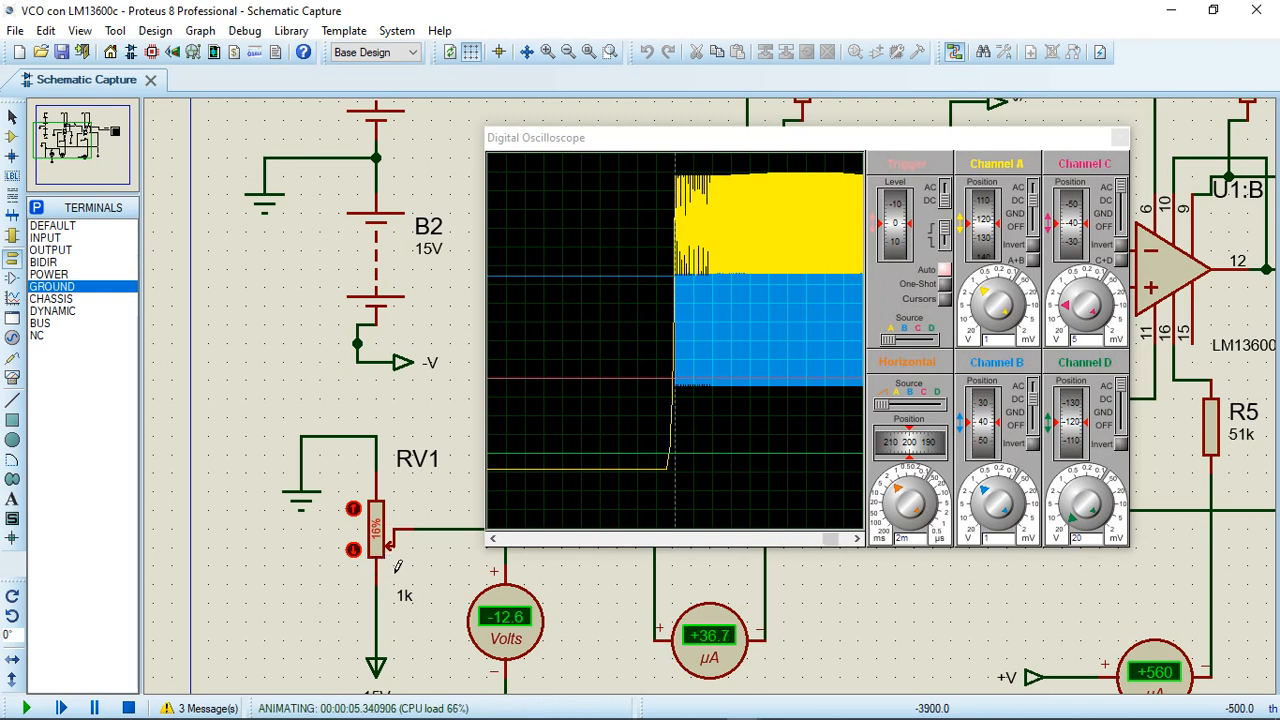
pyautogui.click(899, 490)
pyautogui.click(899, 490)
pyautogui.click(899, 490)
pyautogui.click(899, 490)
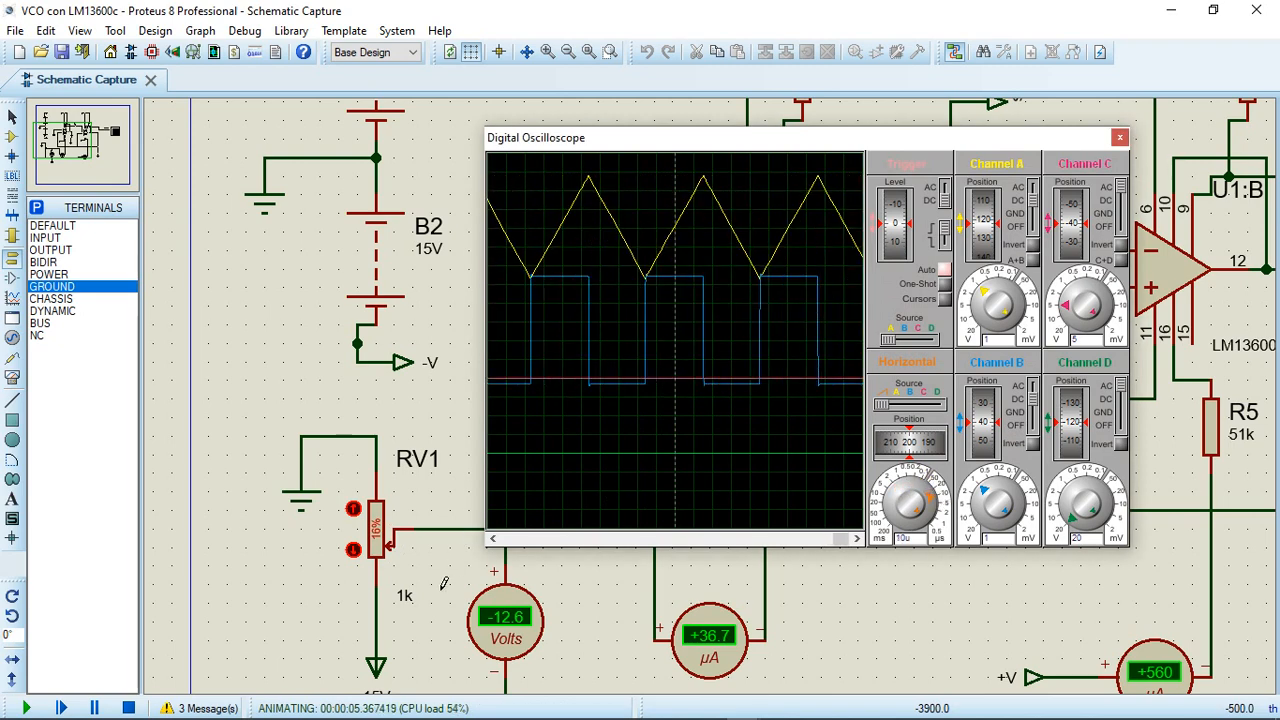
# Raise potentiometer RV1 to 95% and set the oscilloscope's horizontal time base to 1 µs per division.
pyautogui.click(376, 556)
pyautogui.moveTo(376, 556); pyautogui.dragTo(377, 510)
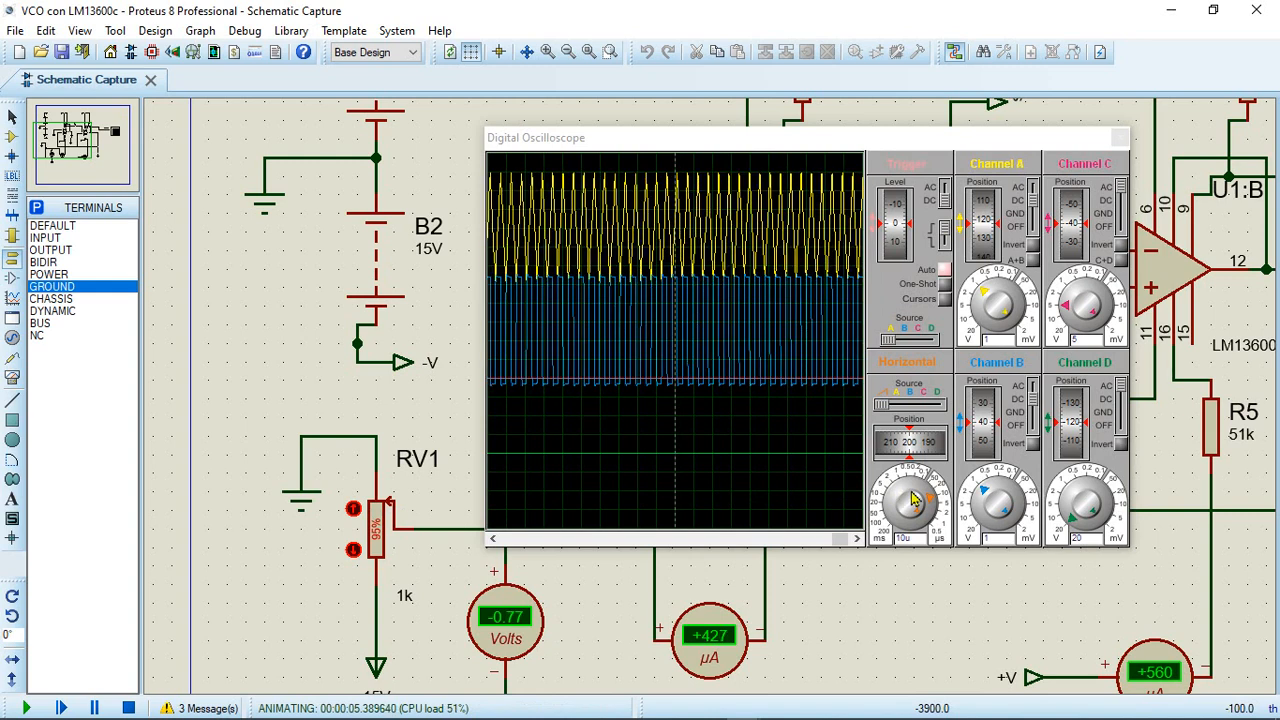
pyautogui.click(938, 508)
pyautogui.click(935, 514)
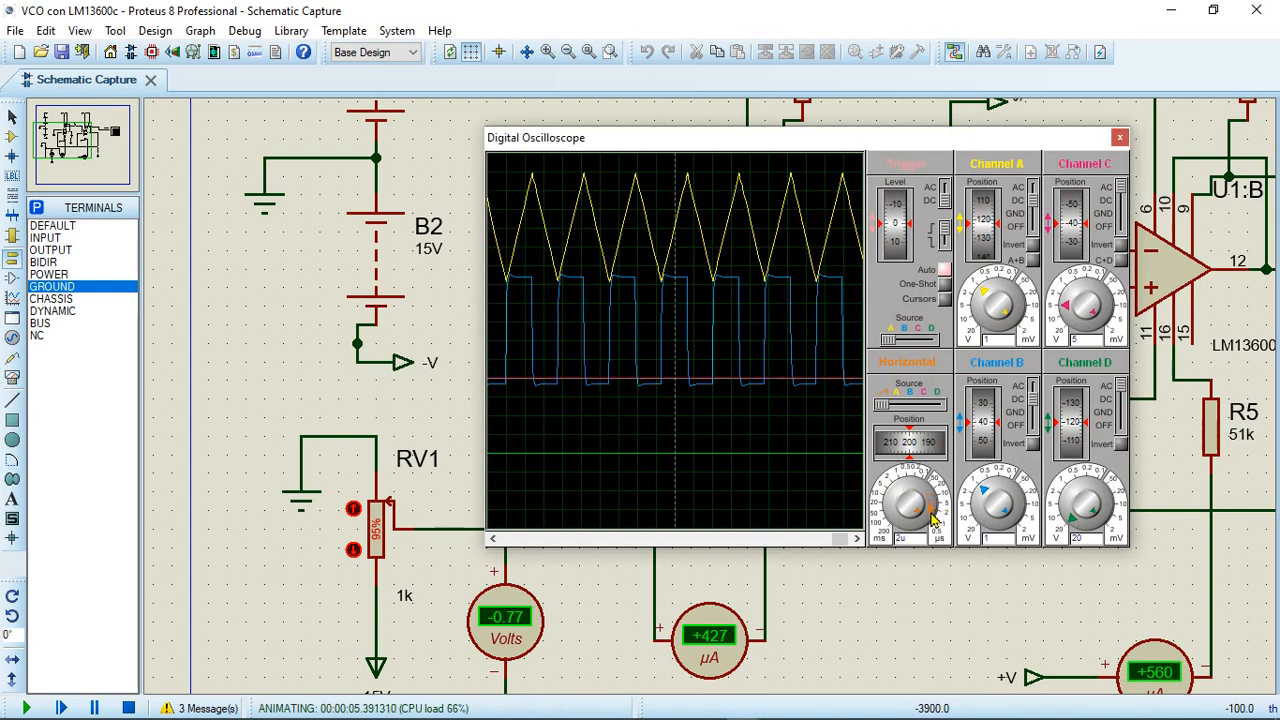
pyautogui.click(932, 516)
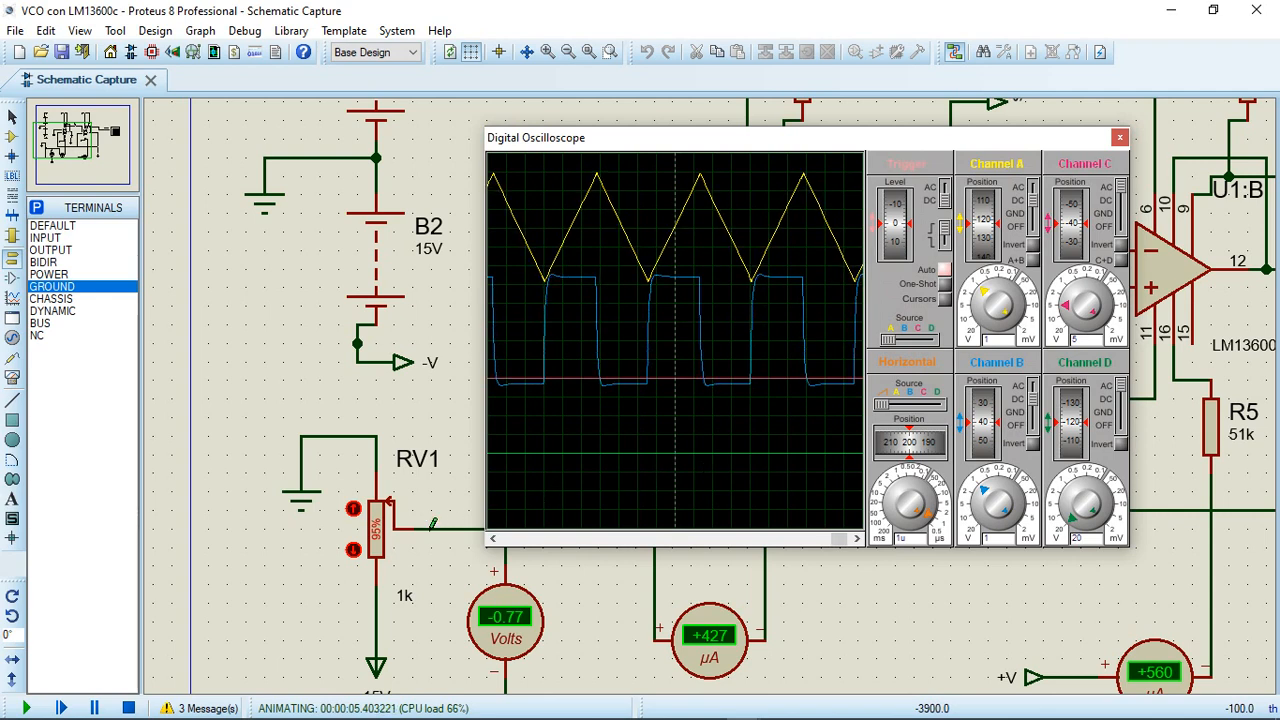
# Lower potentiometer RV1 to 0% while the simulation runs.
pyautogui.moveTo(375, 512); pyautogui.dragTo(378, 569)
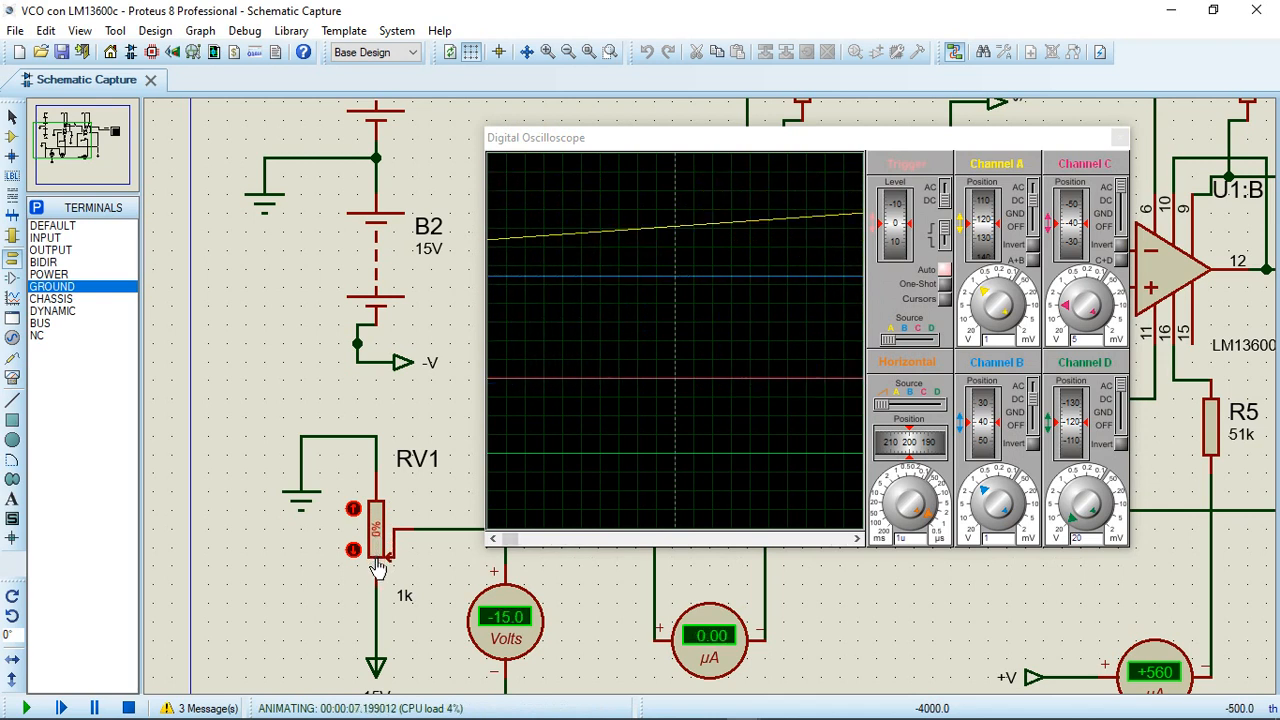
# Raise potentiometer RV1 to 13% and set the oscilloscope's horizontal time base to 20 µs per division.
pyautogui.moveTo(930, 518); pyautogui.dragTo(905, 490)
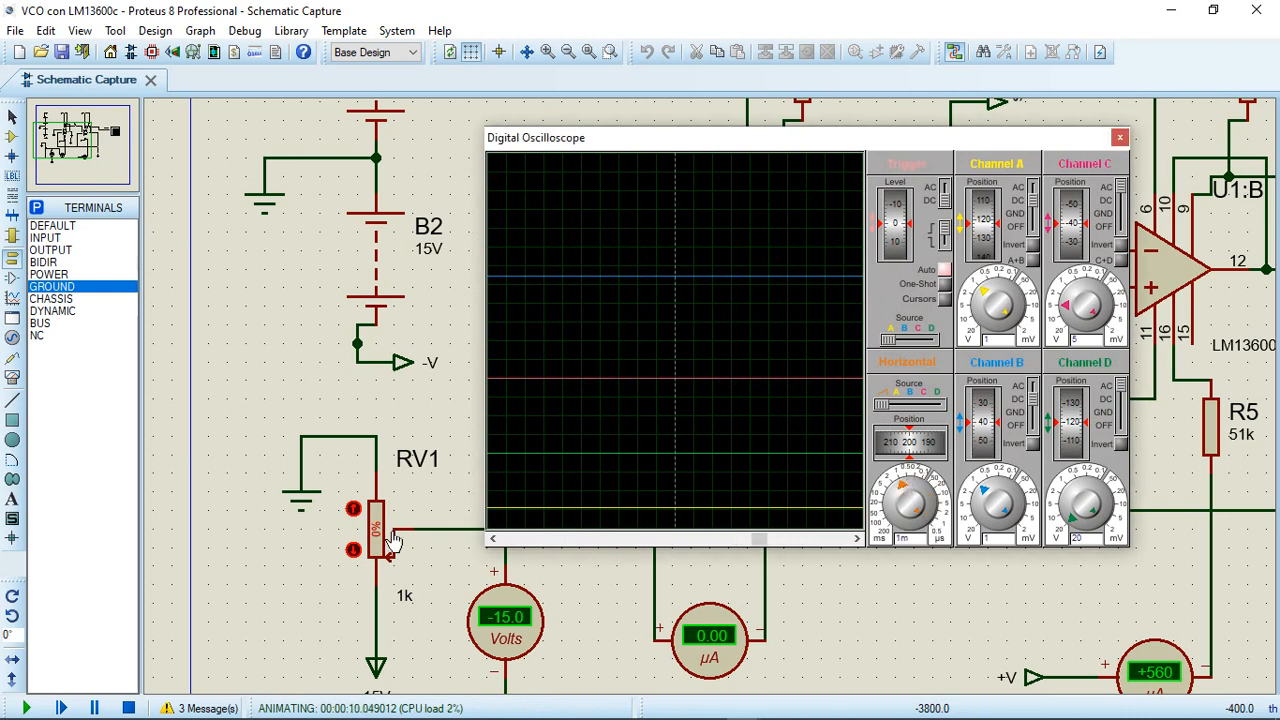
pyautogui.moveTo(377, 558); pyautogui.dragTo(385, 551)
pyautogui.moveTo(916, 488)
pyautogui.mouseDown()
pyautogui.moveTo(898, 507)
pyautogui.moveTo(888, 494)
pyautogui.moveTo(906, 484)
pyautogui.moveTo(935, 495)
pyautogui.mouseUp()
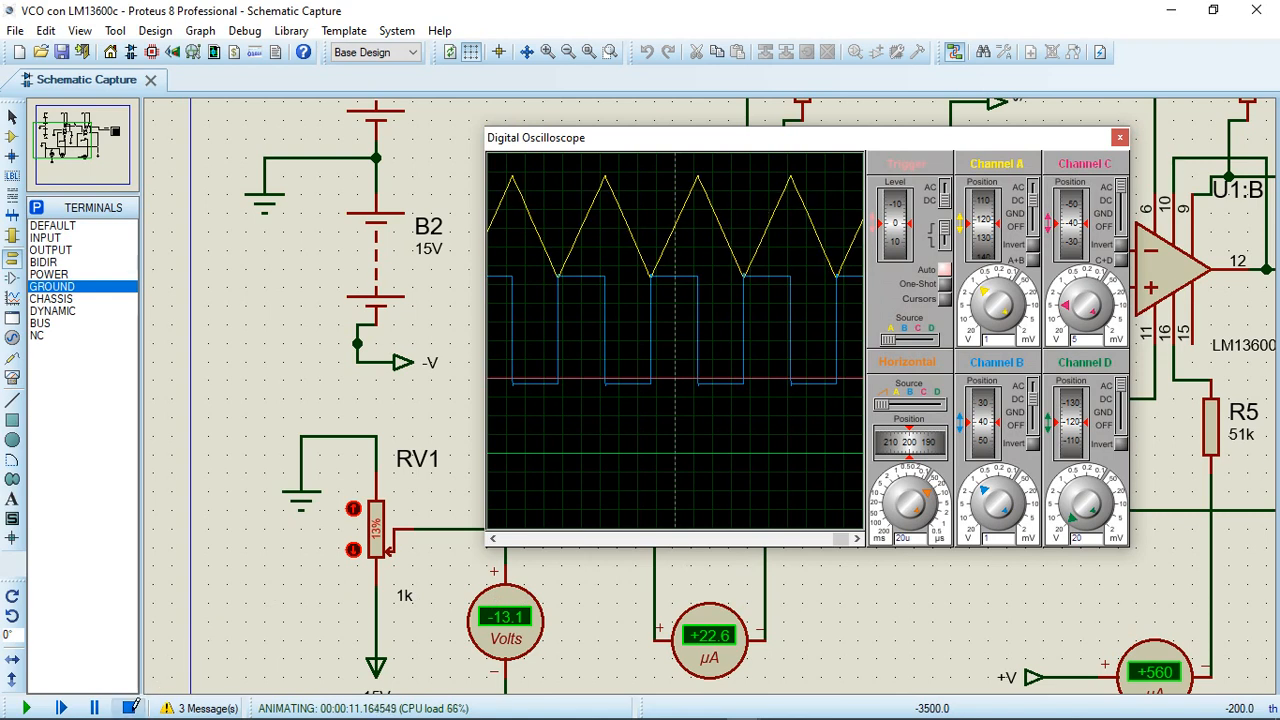
# Stop the simulation and close the Simulation Errors report.
pyautogui.click(131, 707)
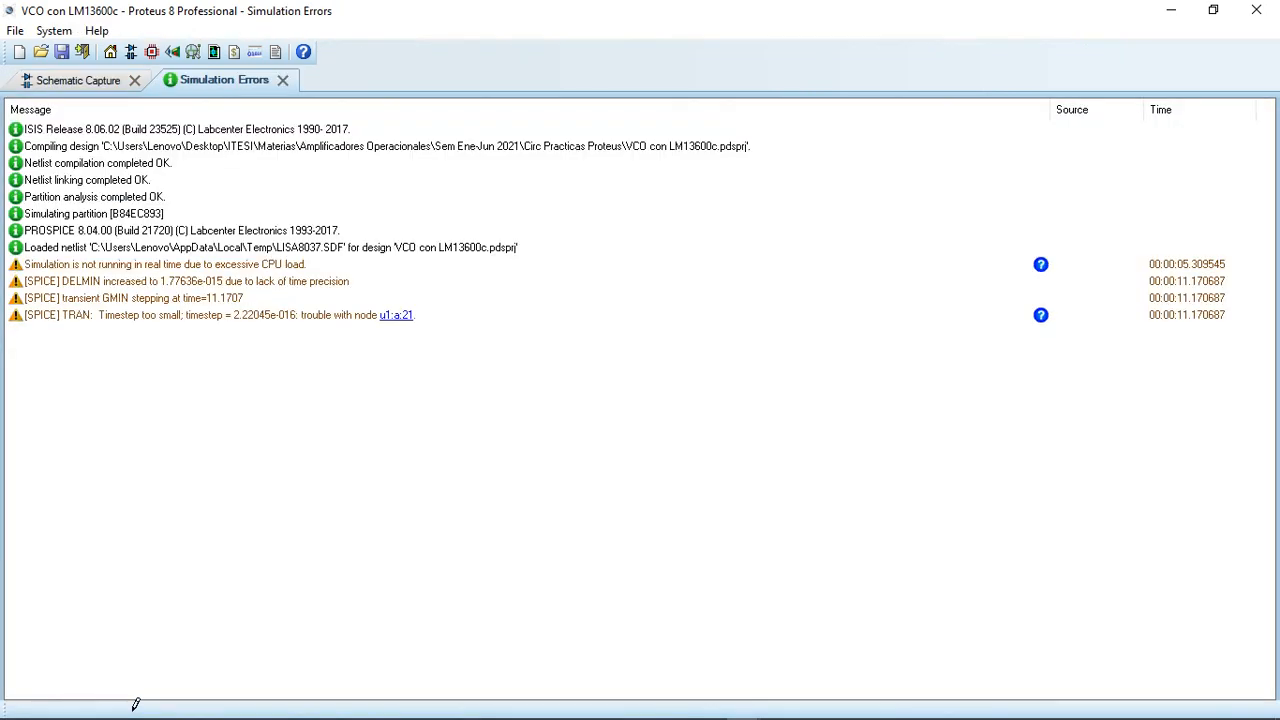
pyautogui.click(282, 80)
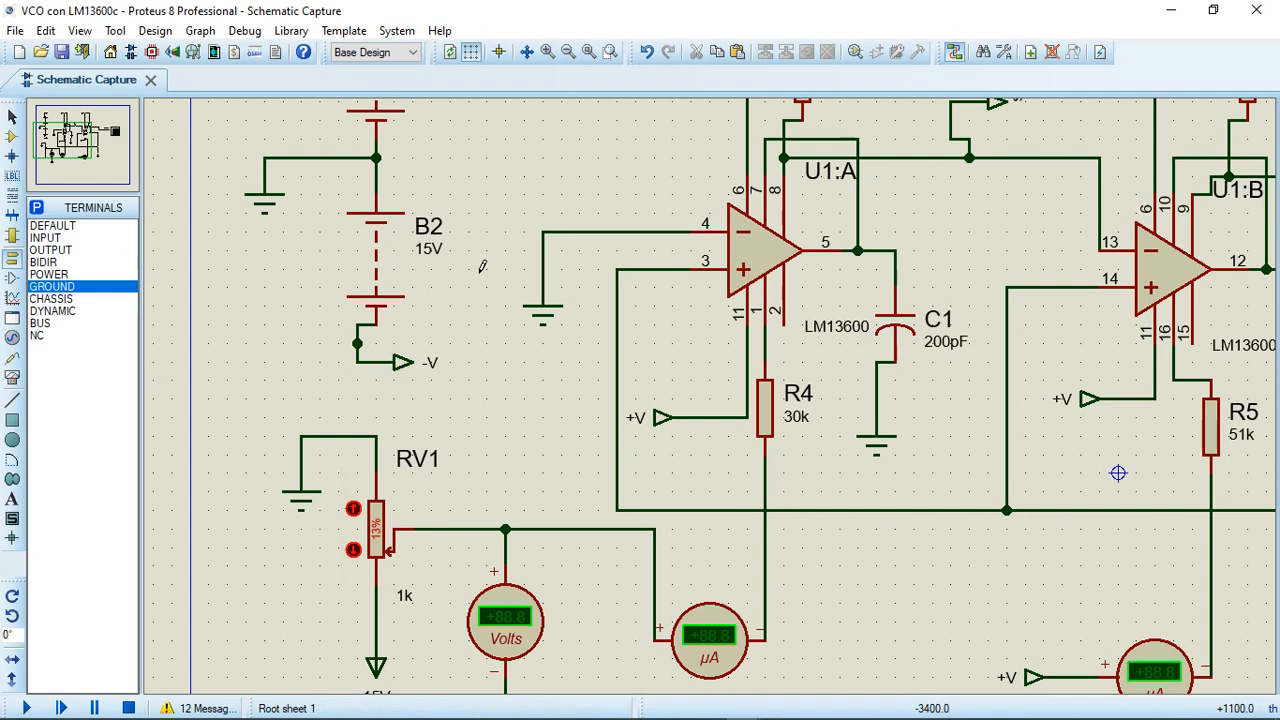
# Show the complete VCO schematic, from batteries B1 and B2 to the oscilloscope.
pyautogui.click(84, 141)
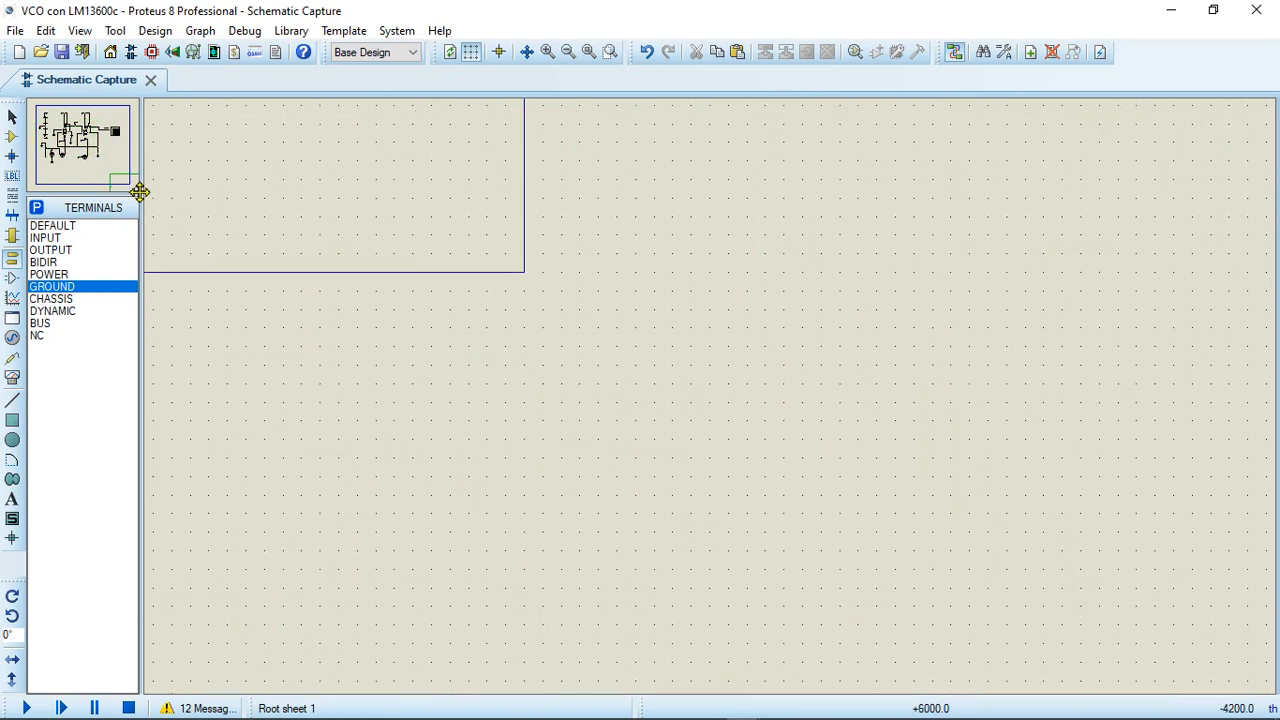
pyautogui.click(68, 138)
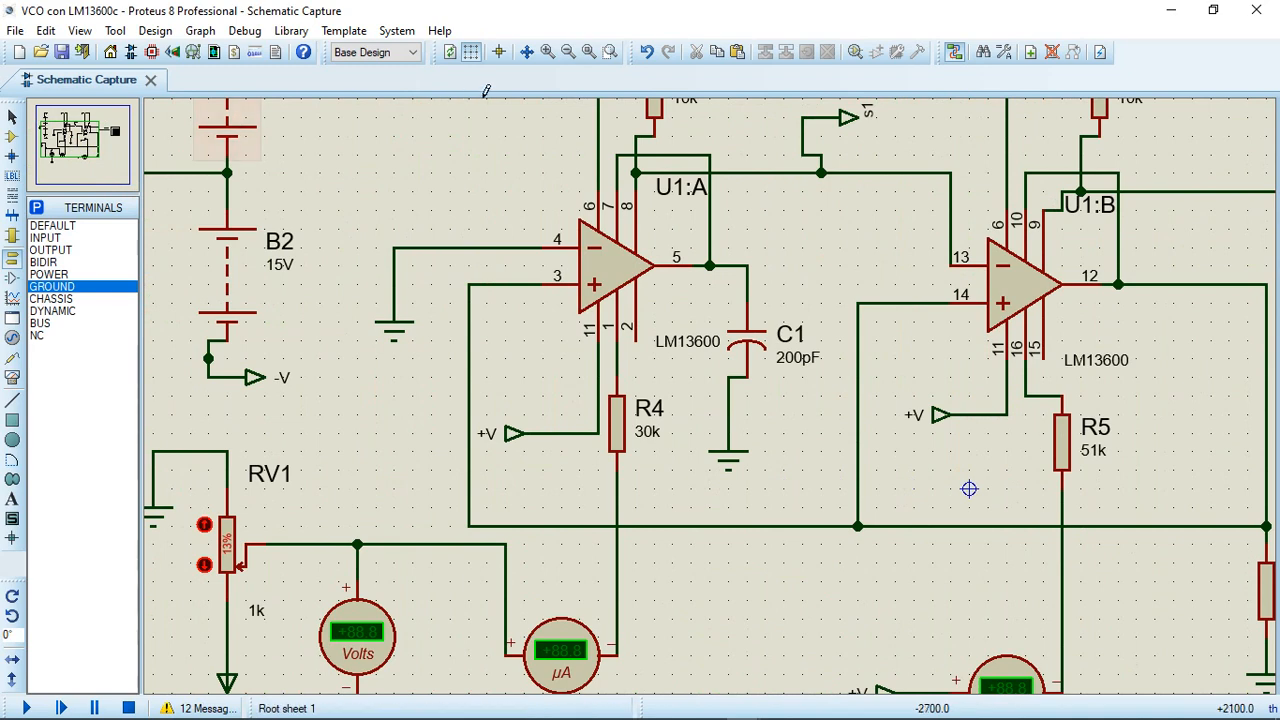
pyautogui.click(571, 60)
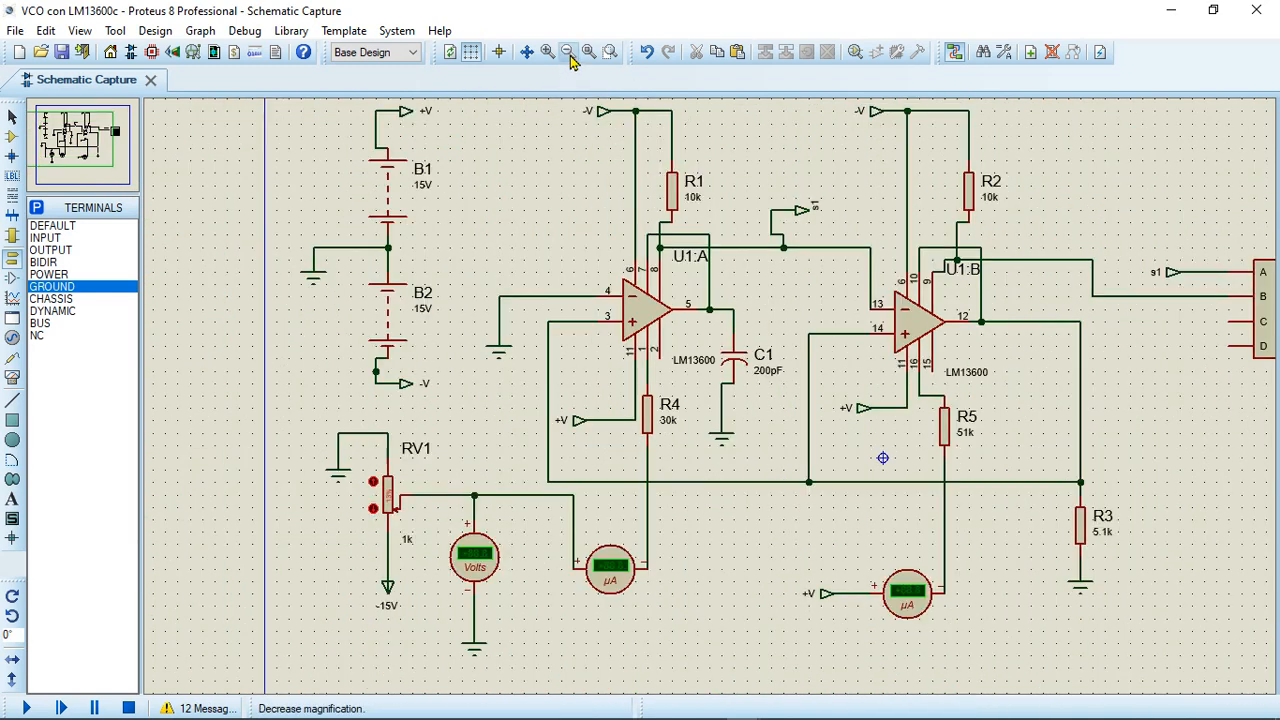
pyautogui.click(571, 60)
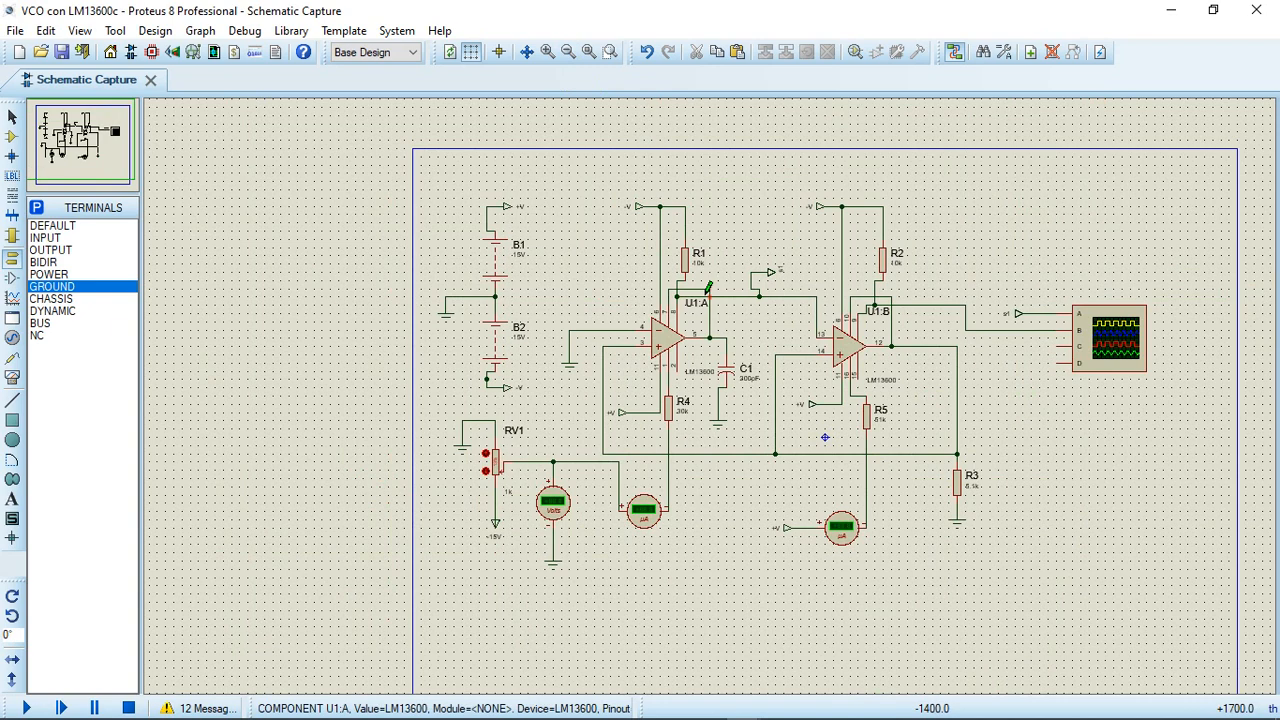